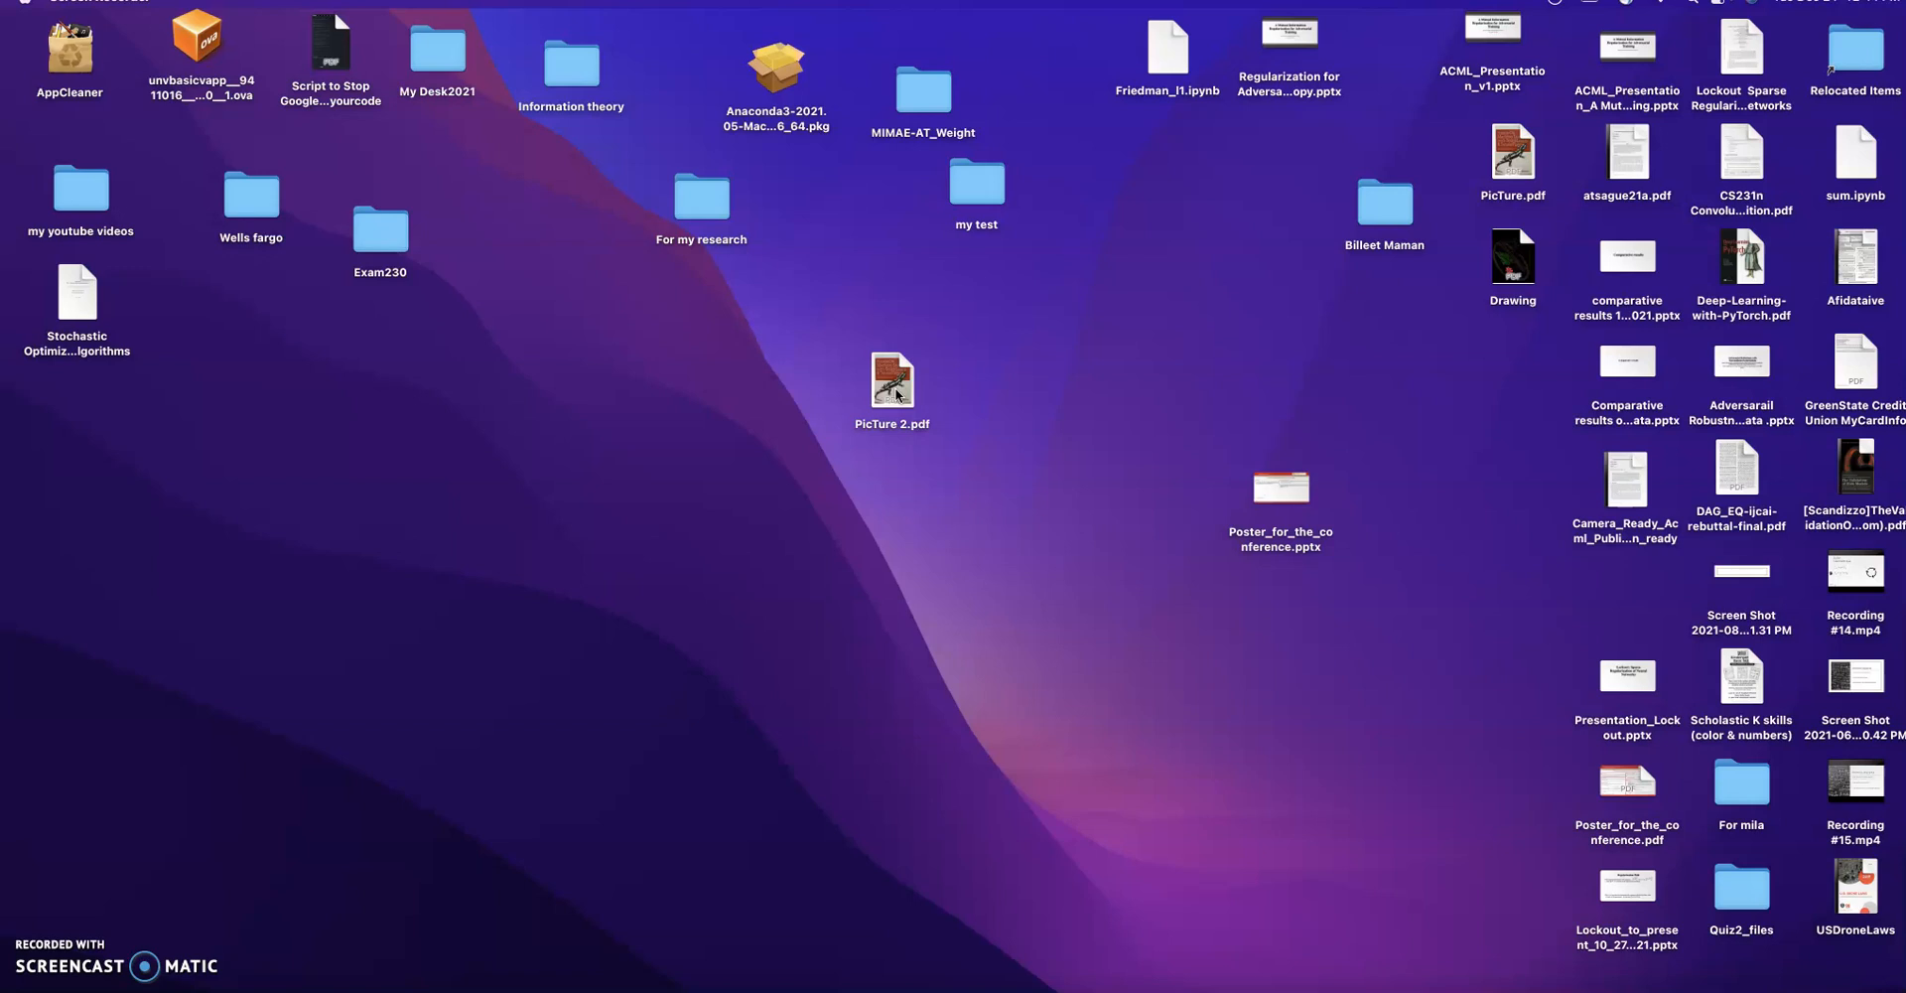
# - Check the file size of PicTure 2.pdf in its file information, and close the information window
pyautogui.rightClick(896, 393)
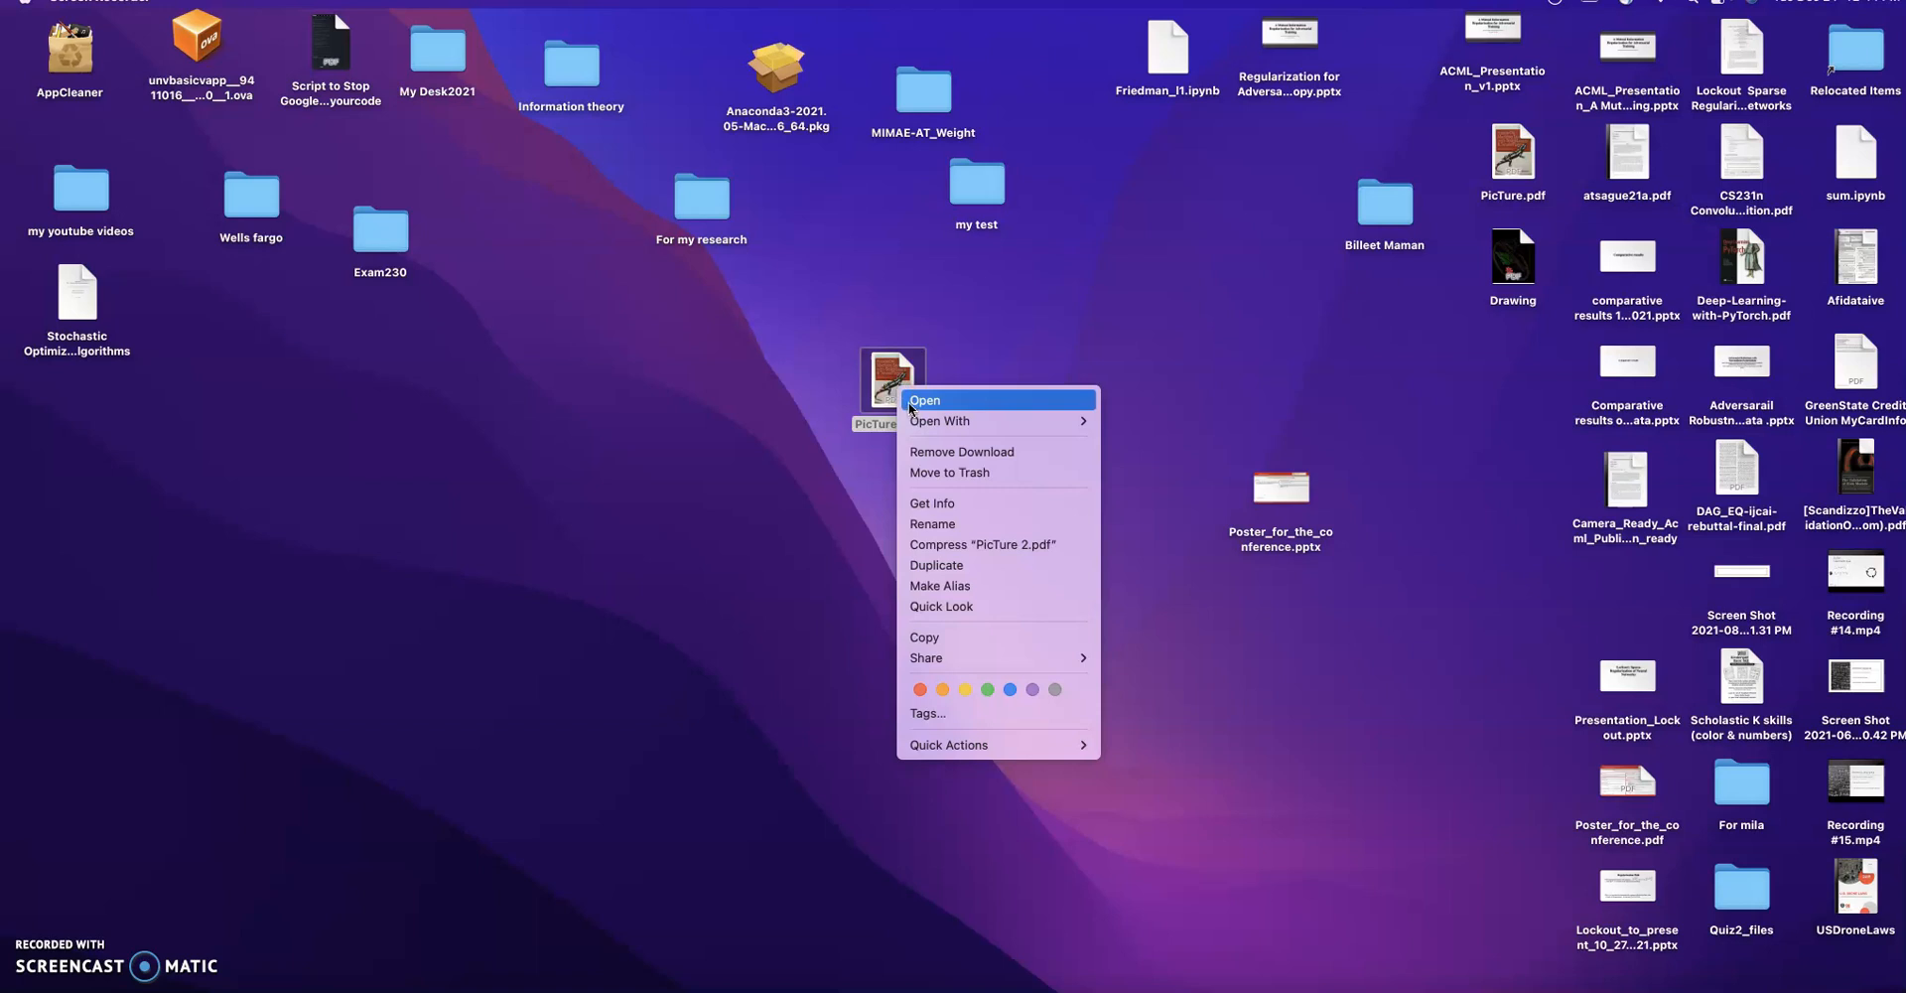
pyautogui.click(971, 504)
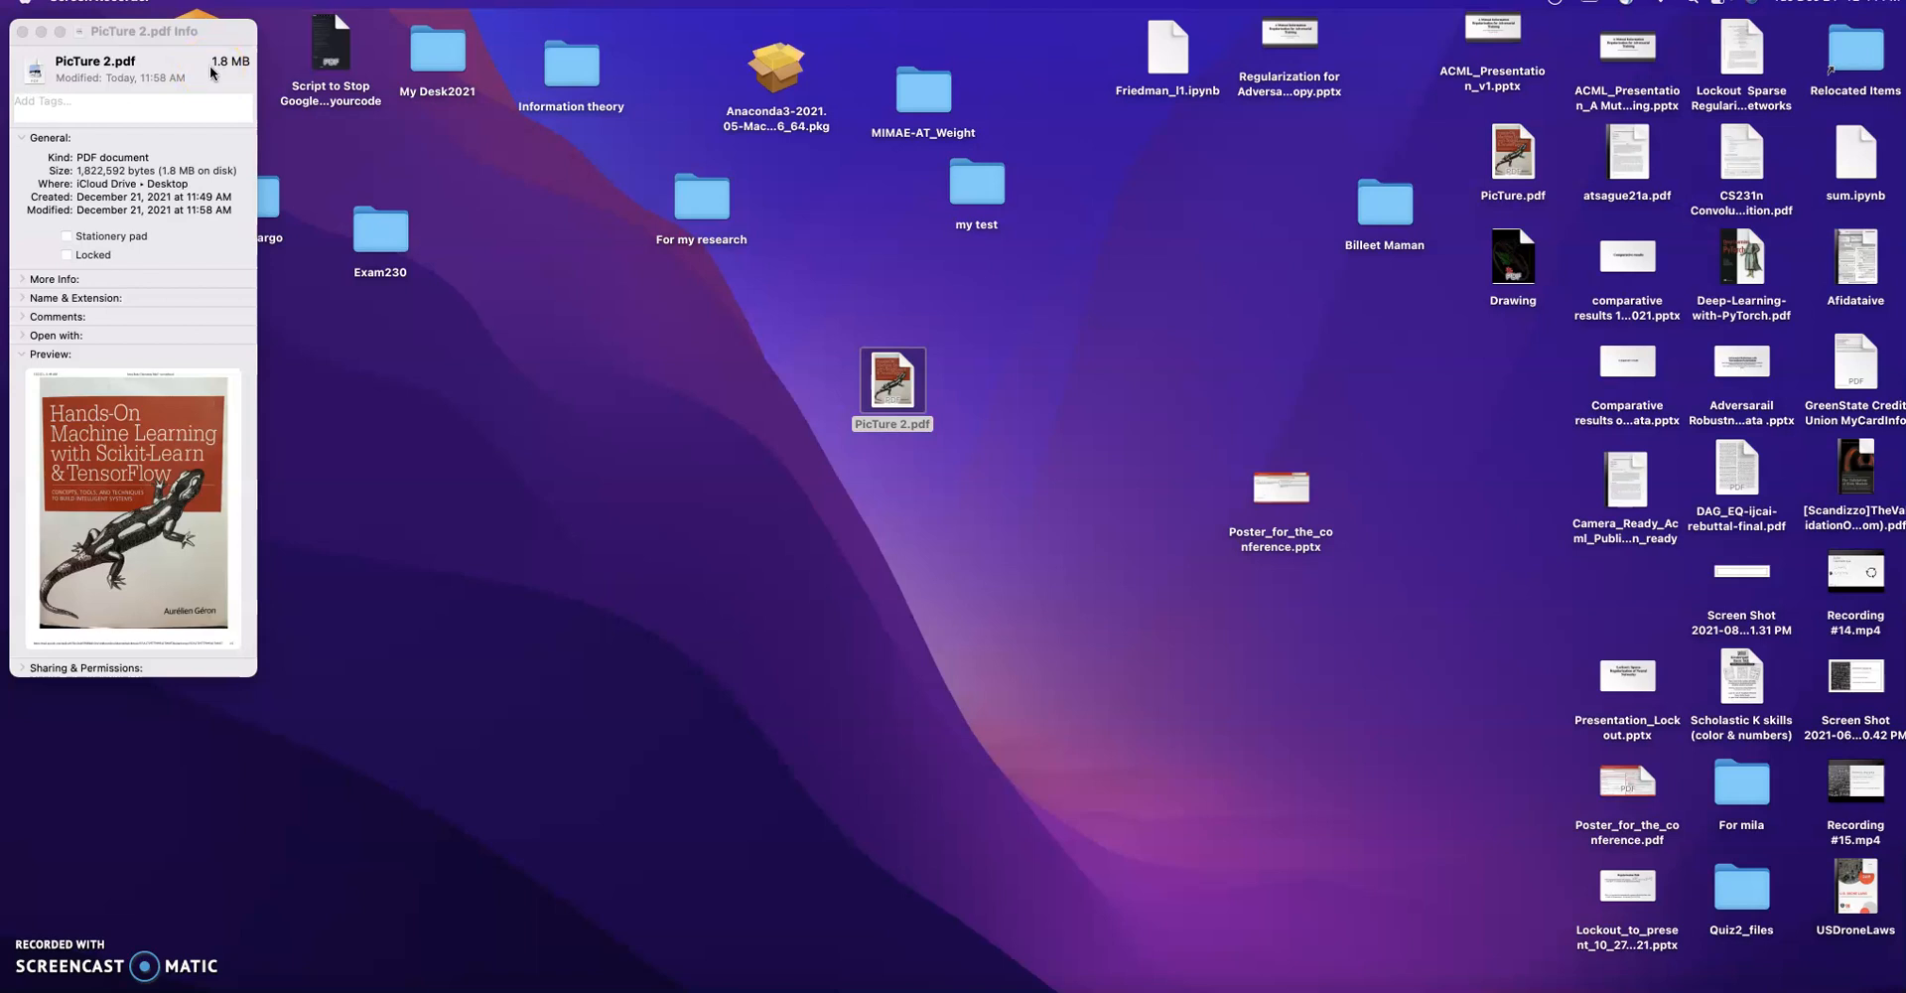
pyautogui.click(20, 36)
pyautogui.click(20, 32)
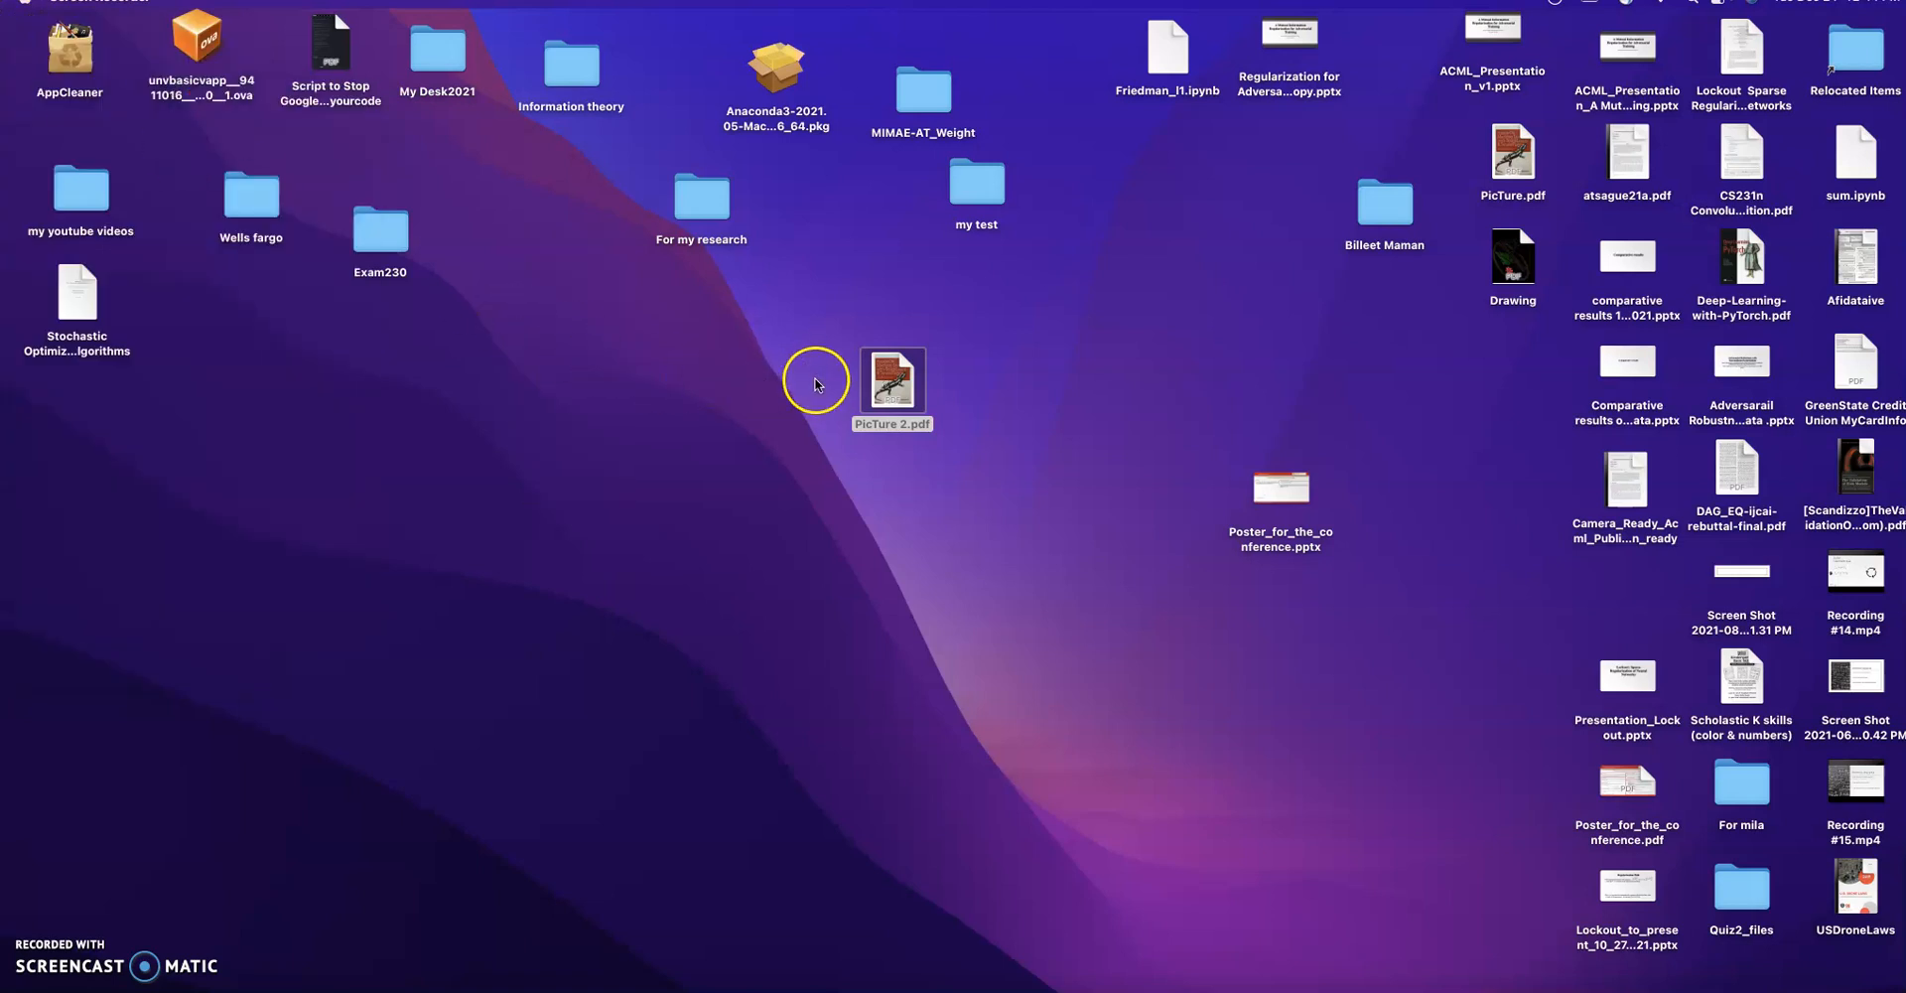
# - Open PicTure 2.pdf and set up an export to the Desktop under the name PicTure 3
pyautogui.doubleClick(890, 379)
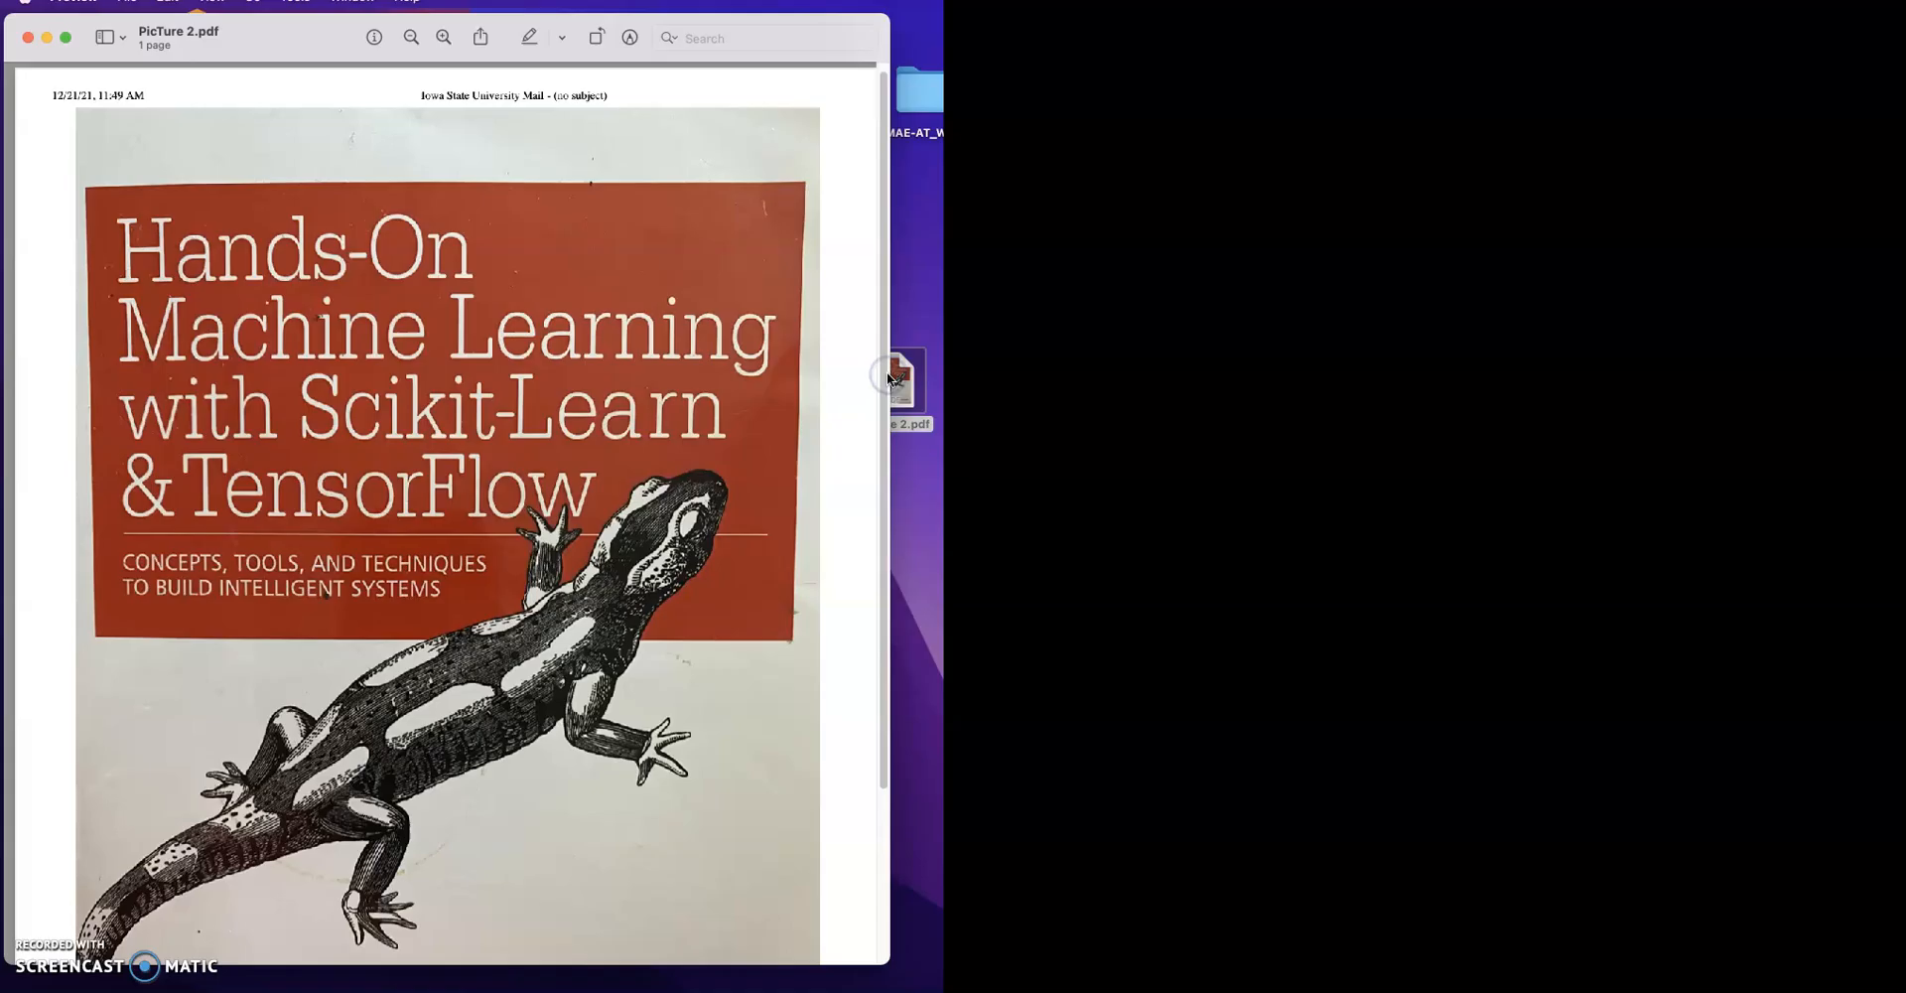
pyautogui.moveTo(926, 303); pyautogui.dragTo(1274, 302)
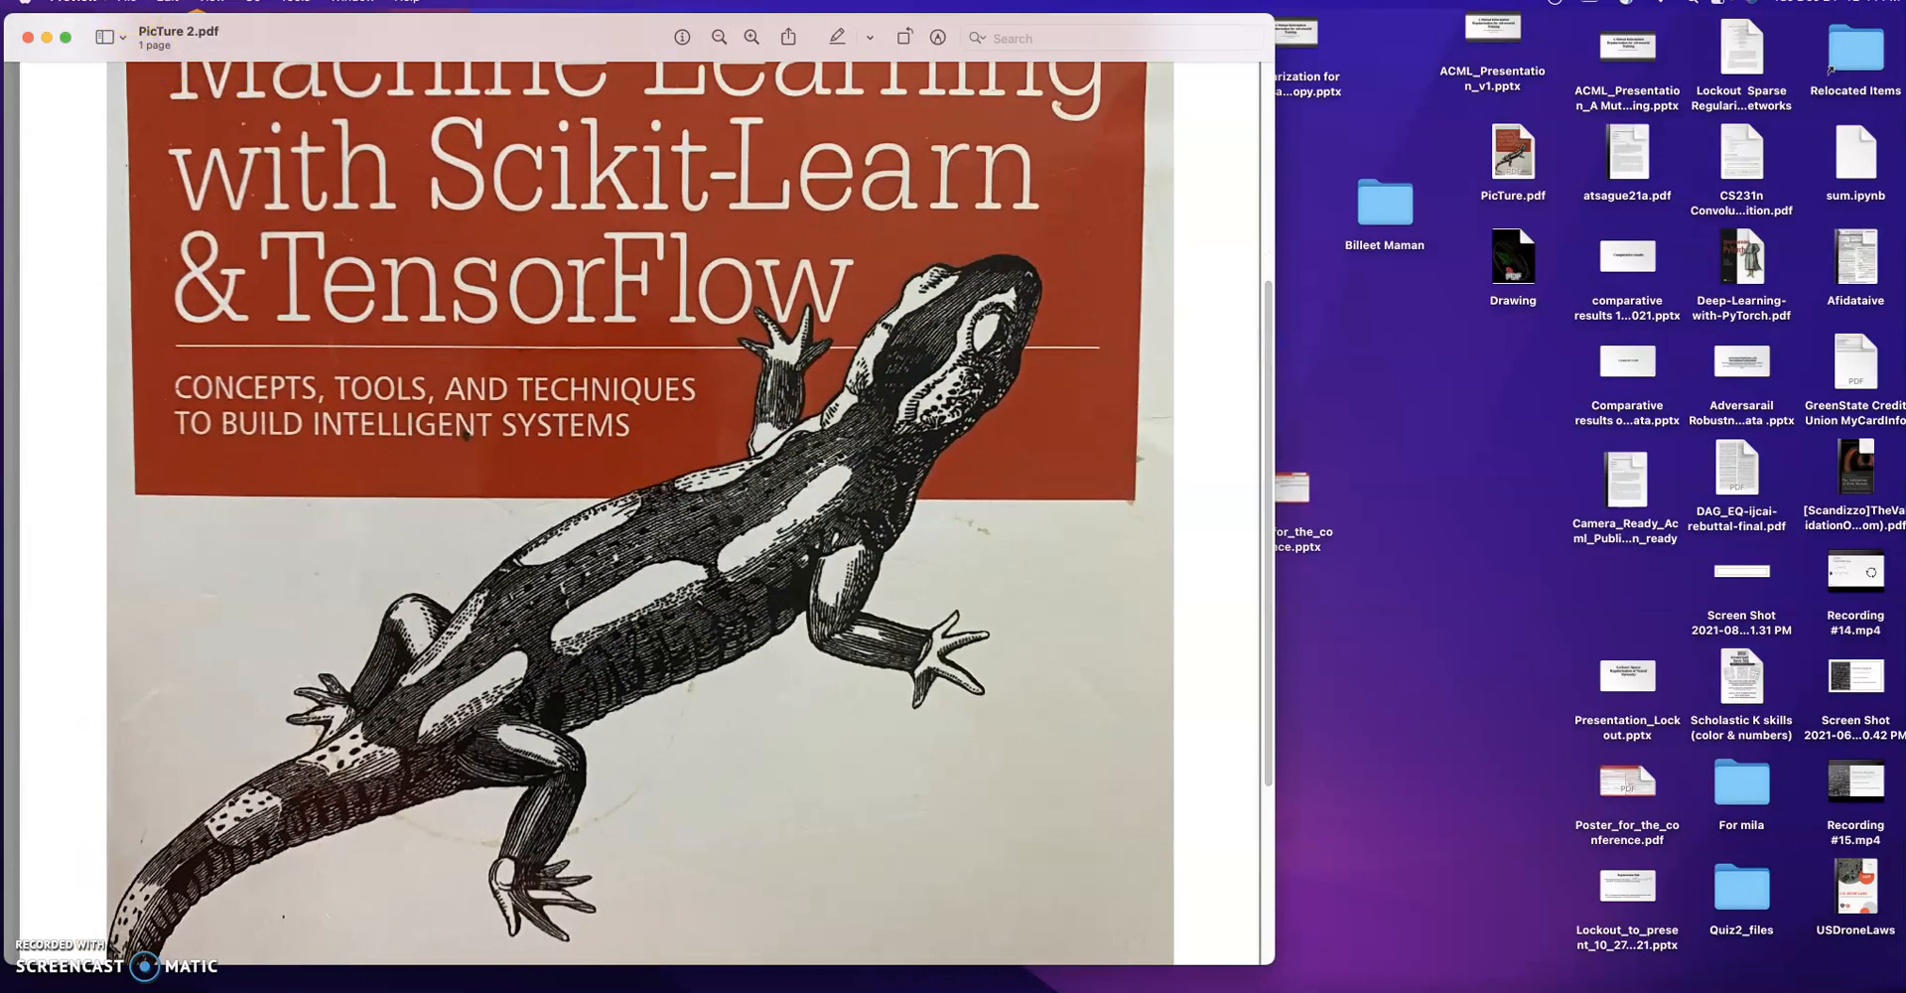
pyautogui.click(126, 2)
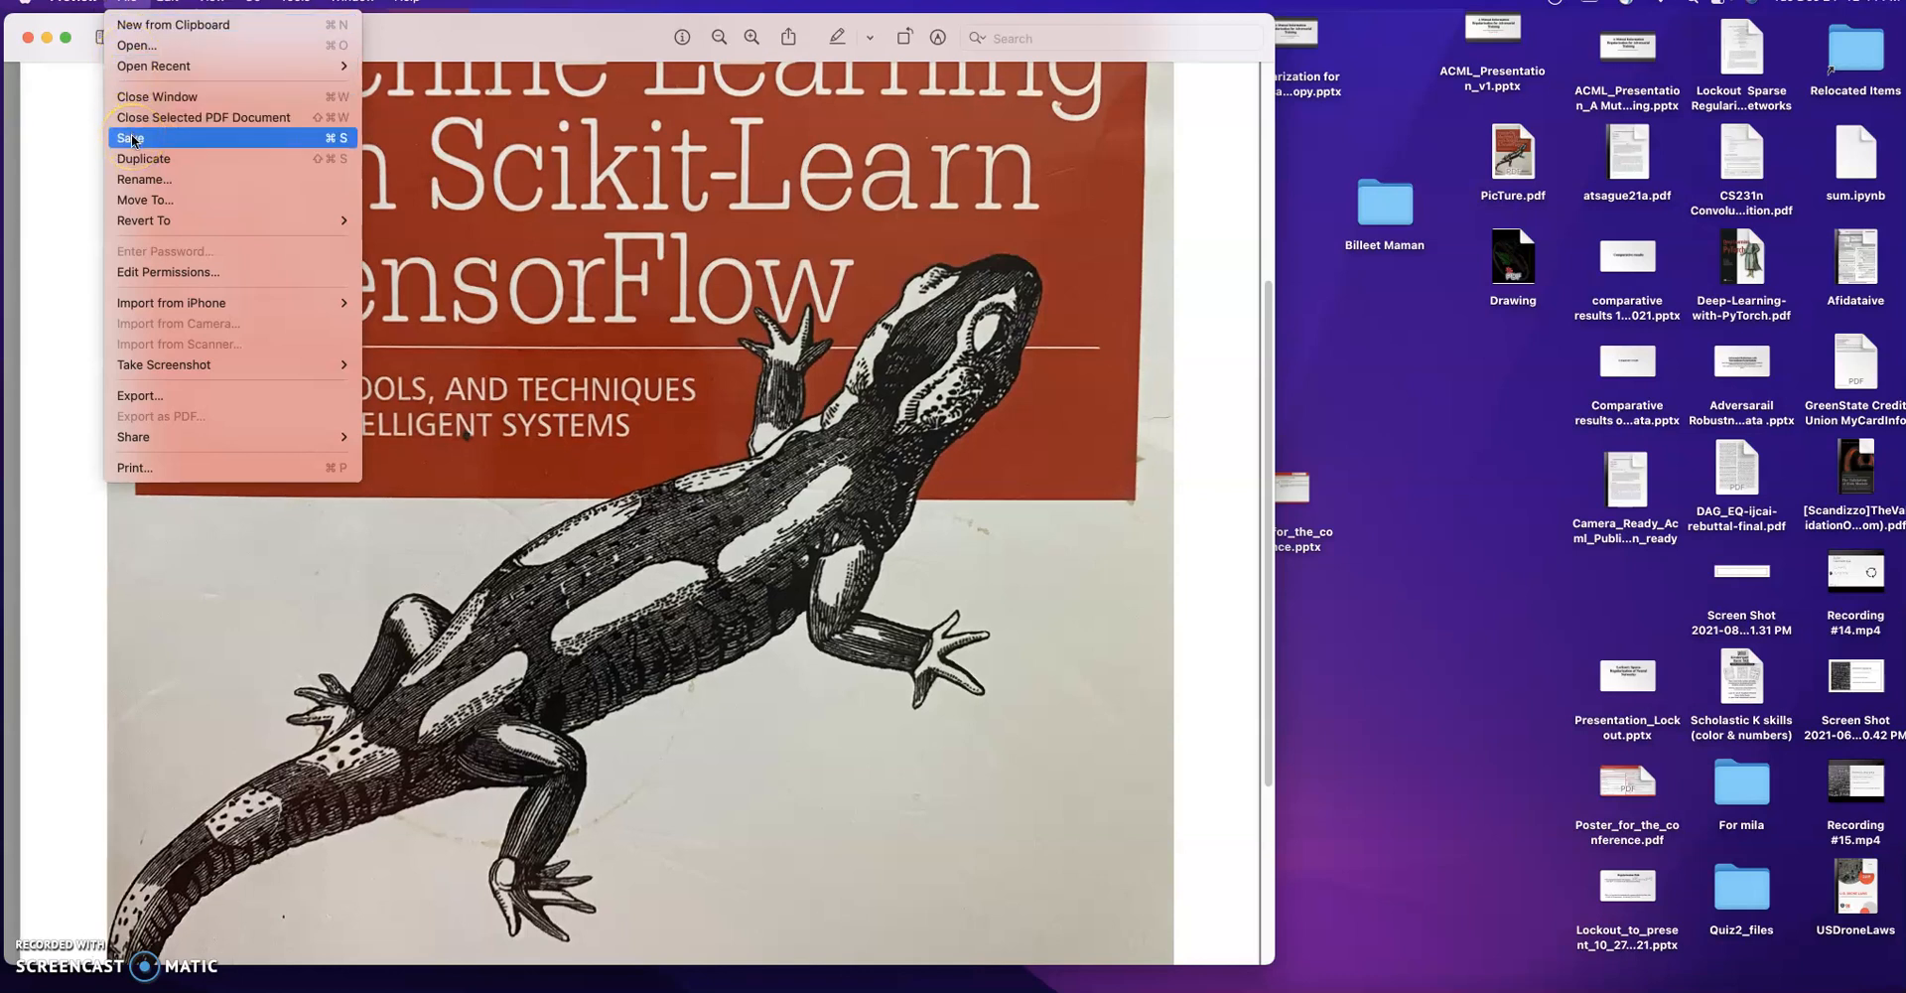
pyautogui.click(127, 396)
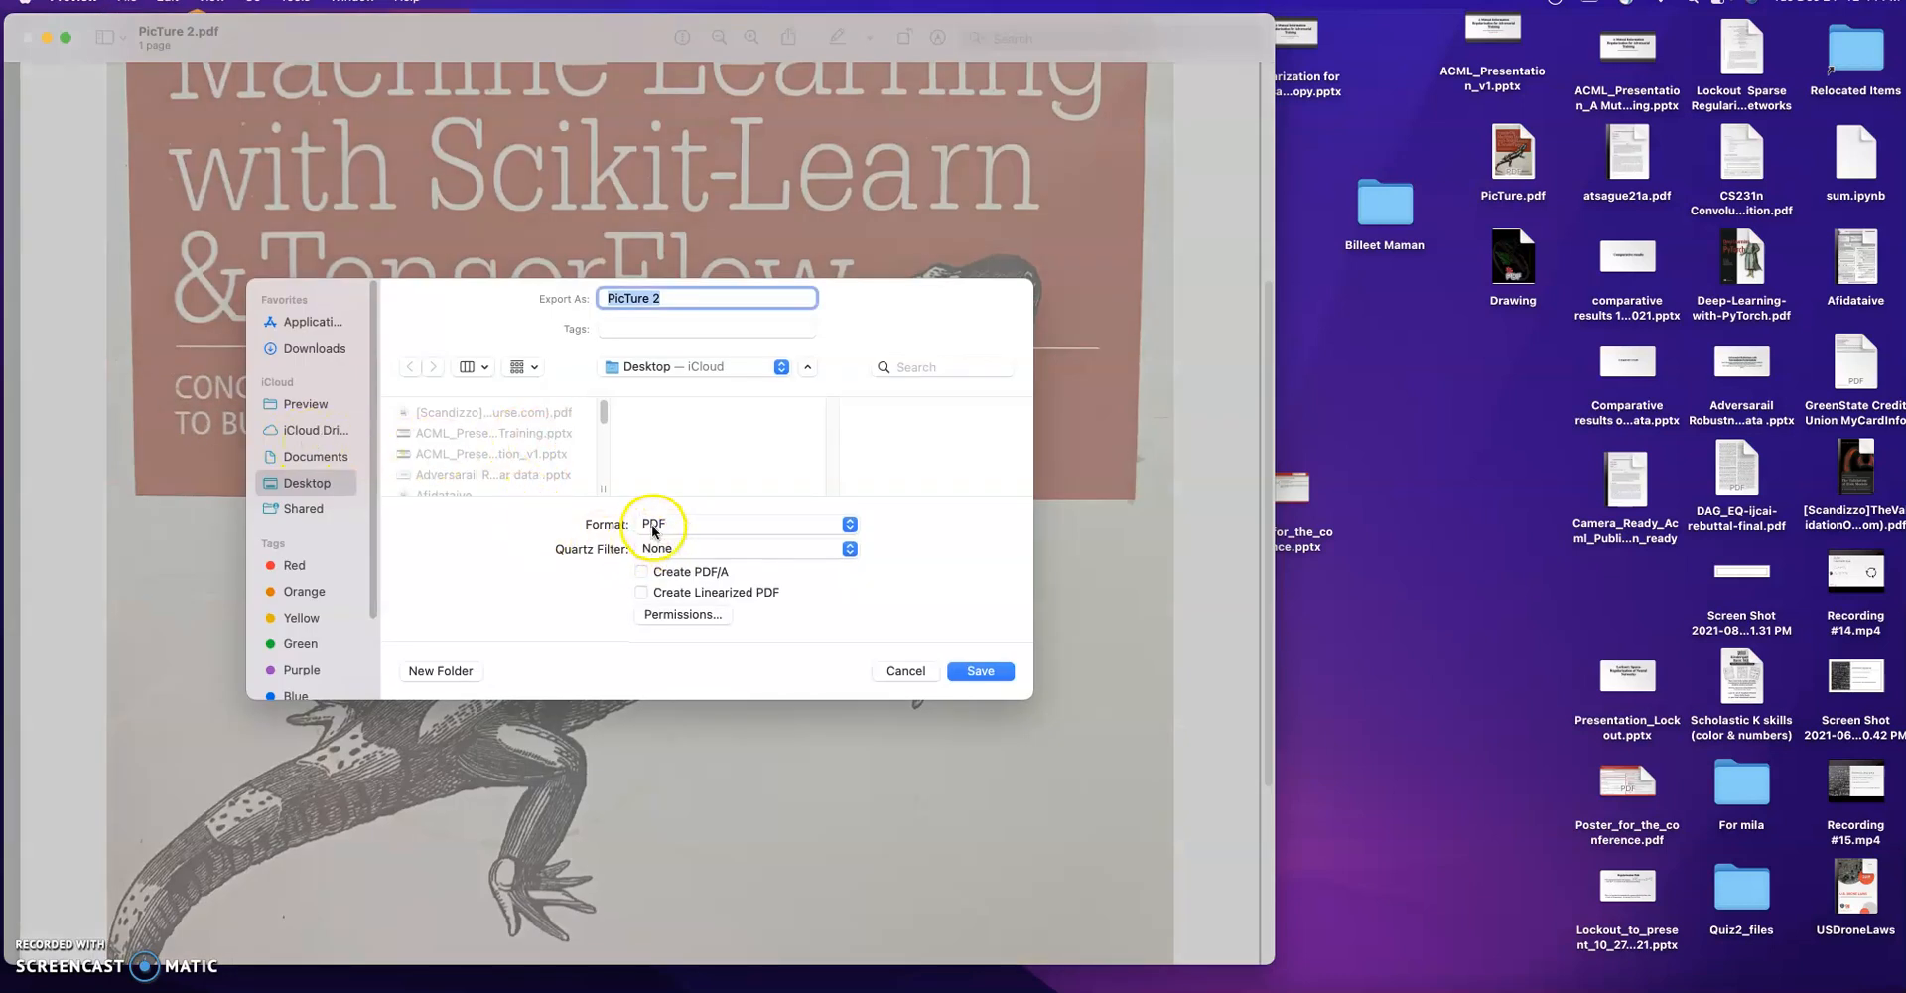
pyautogui.click(675, 298)
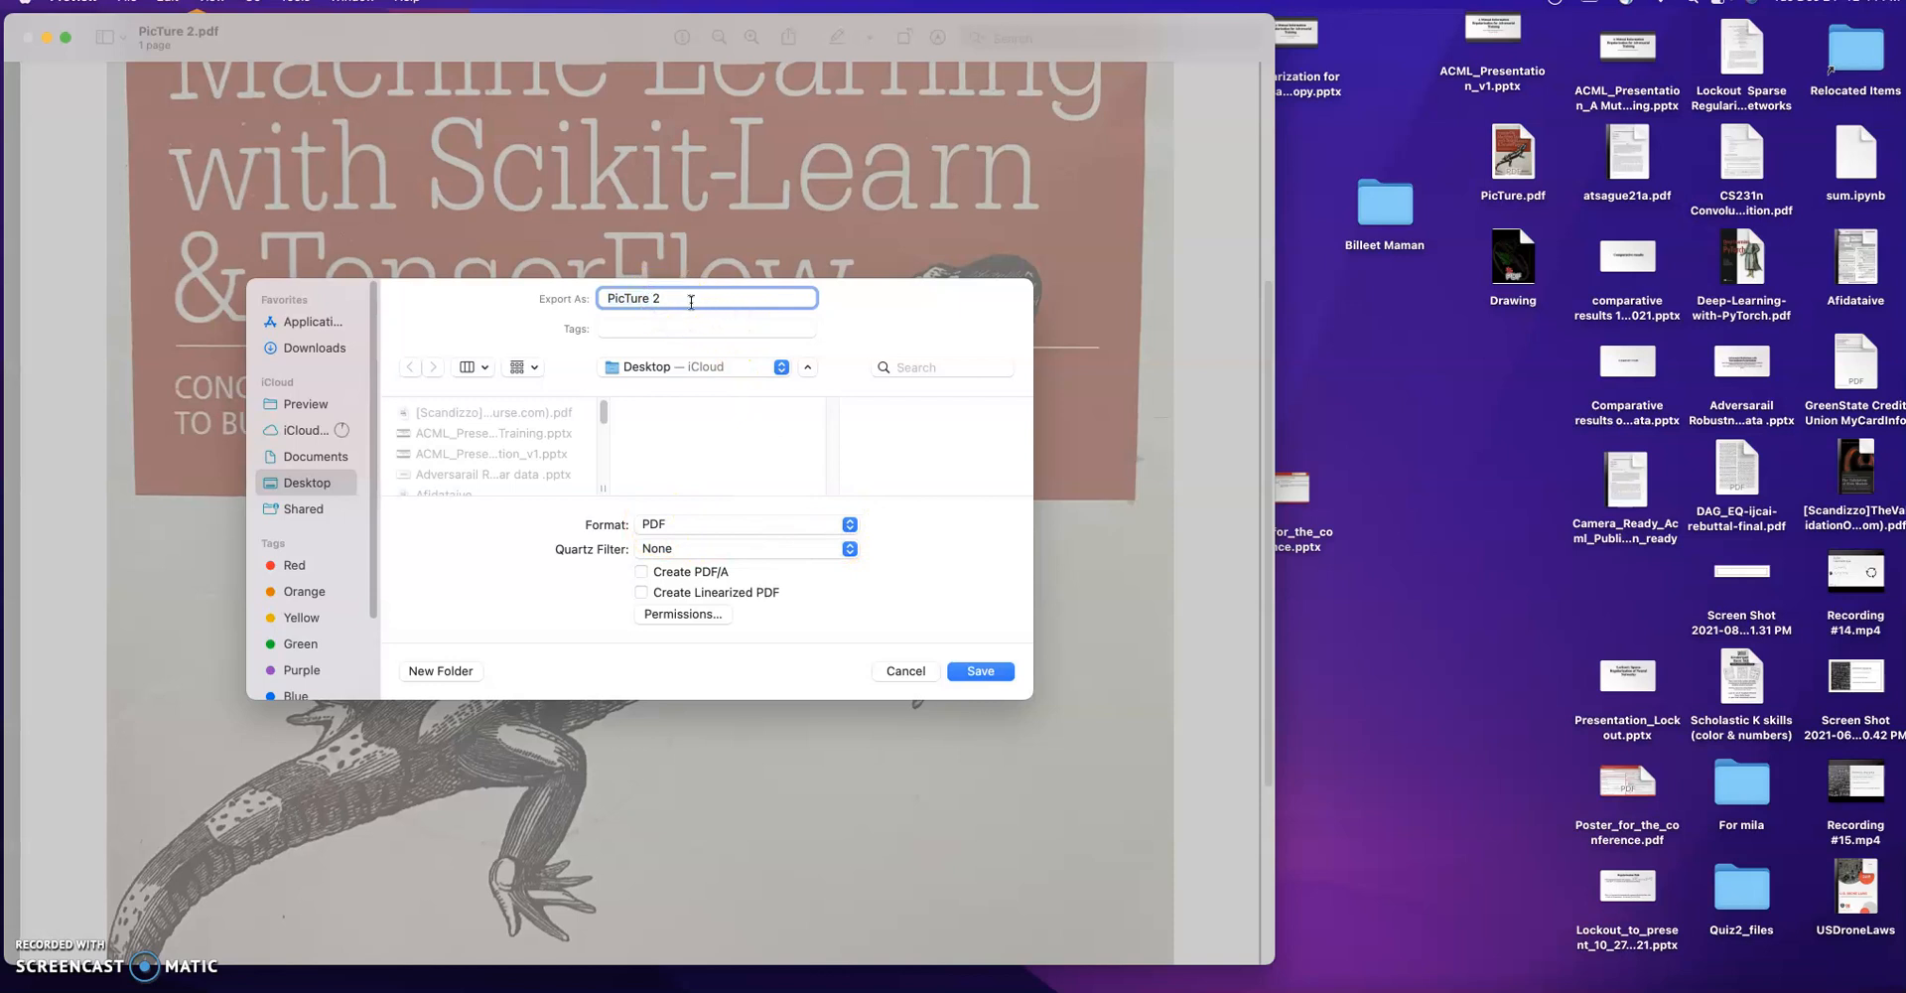
pyautogui.write('3')
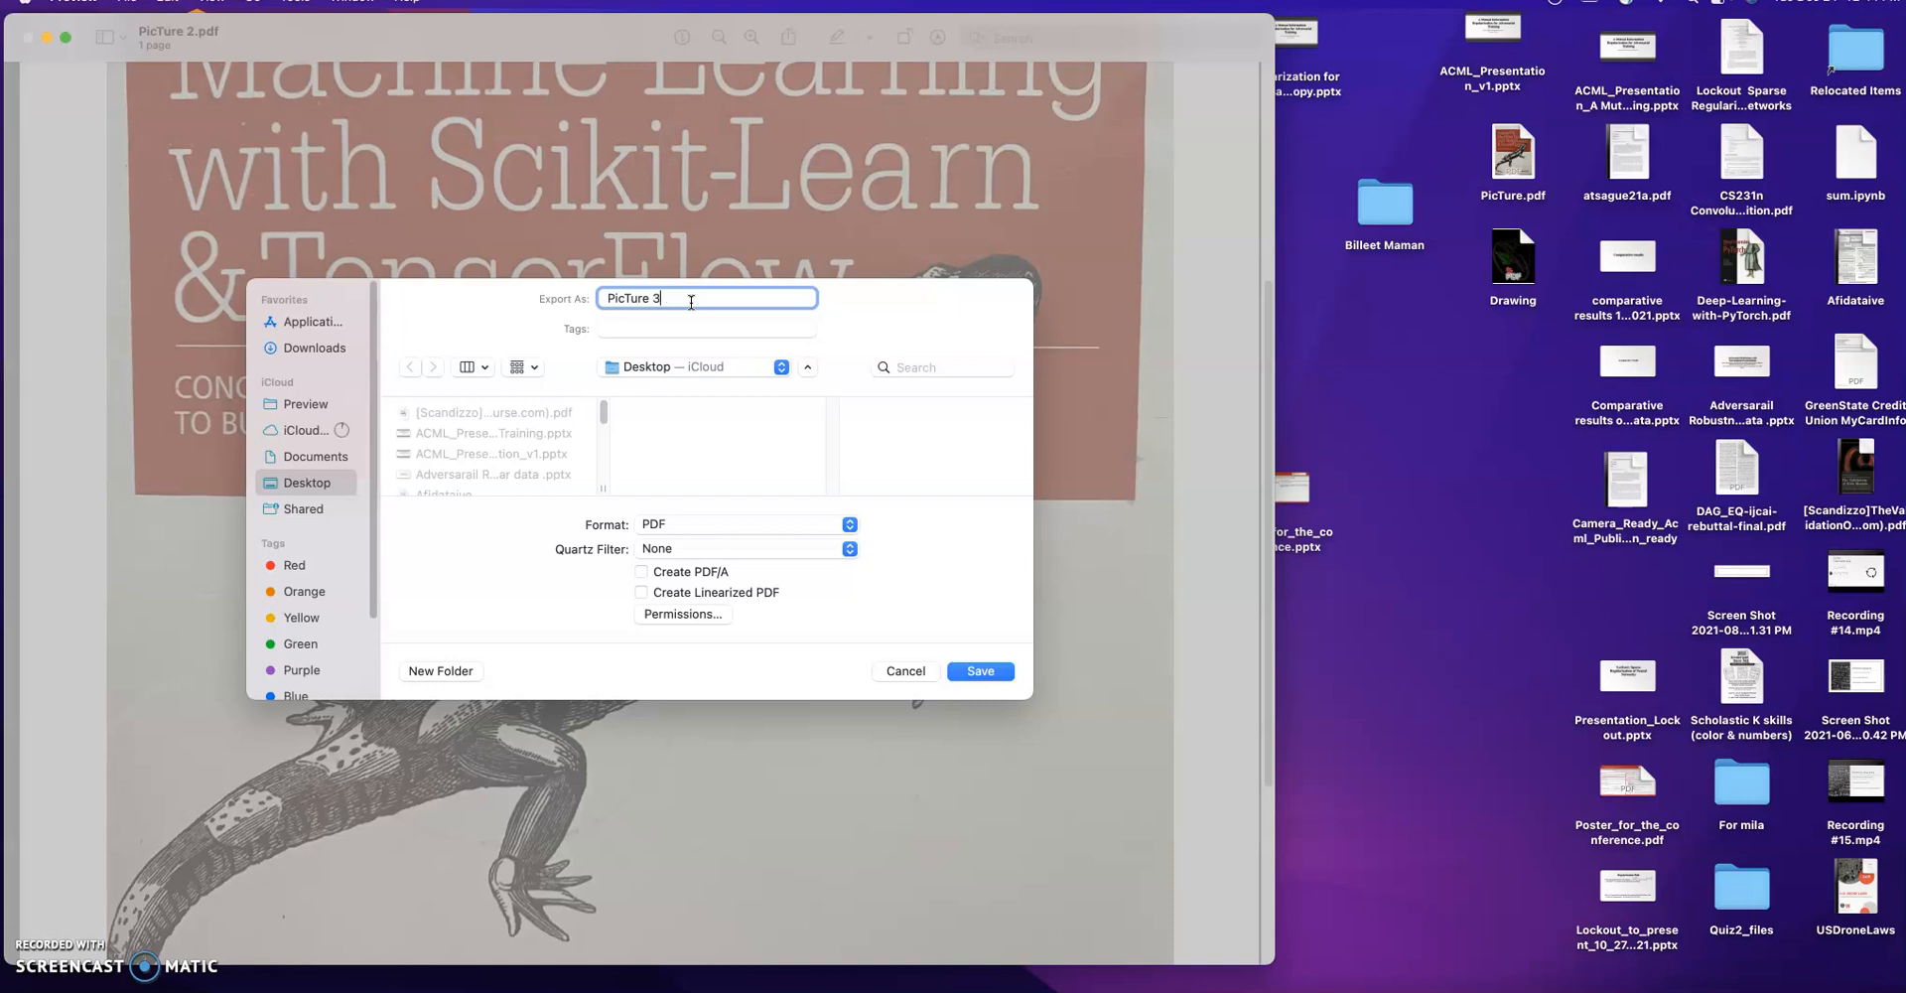
pyautogui.click(679, 372)
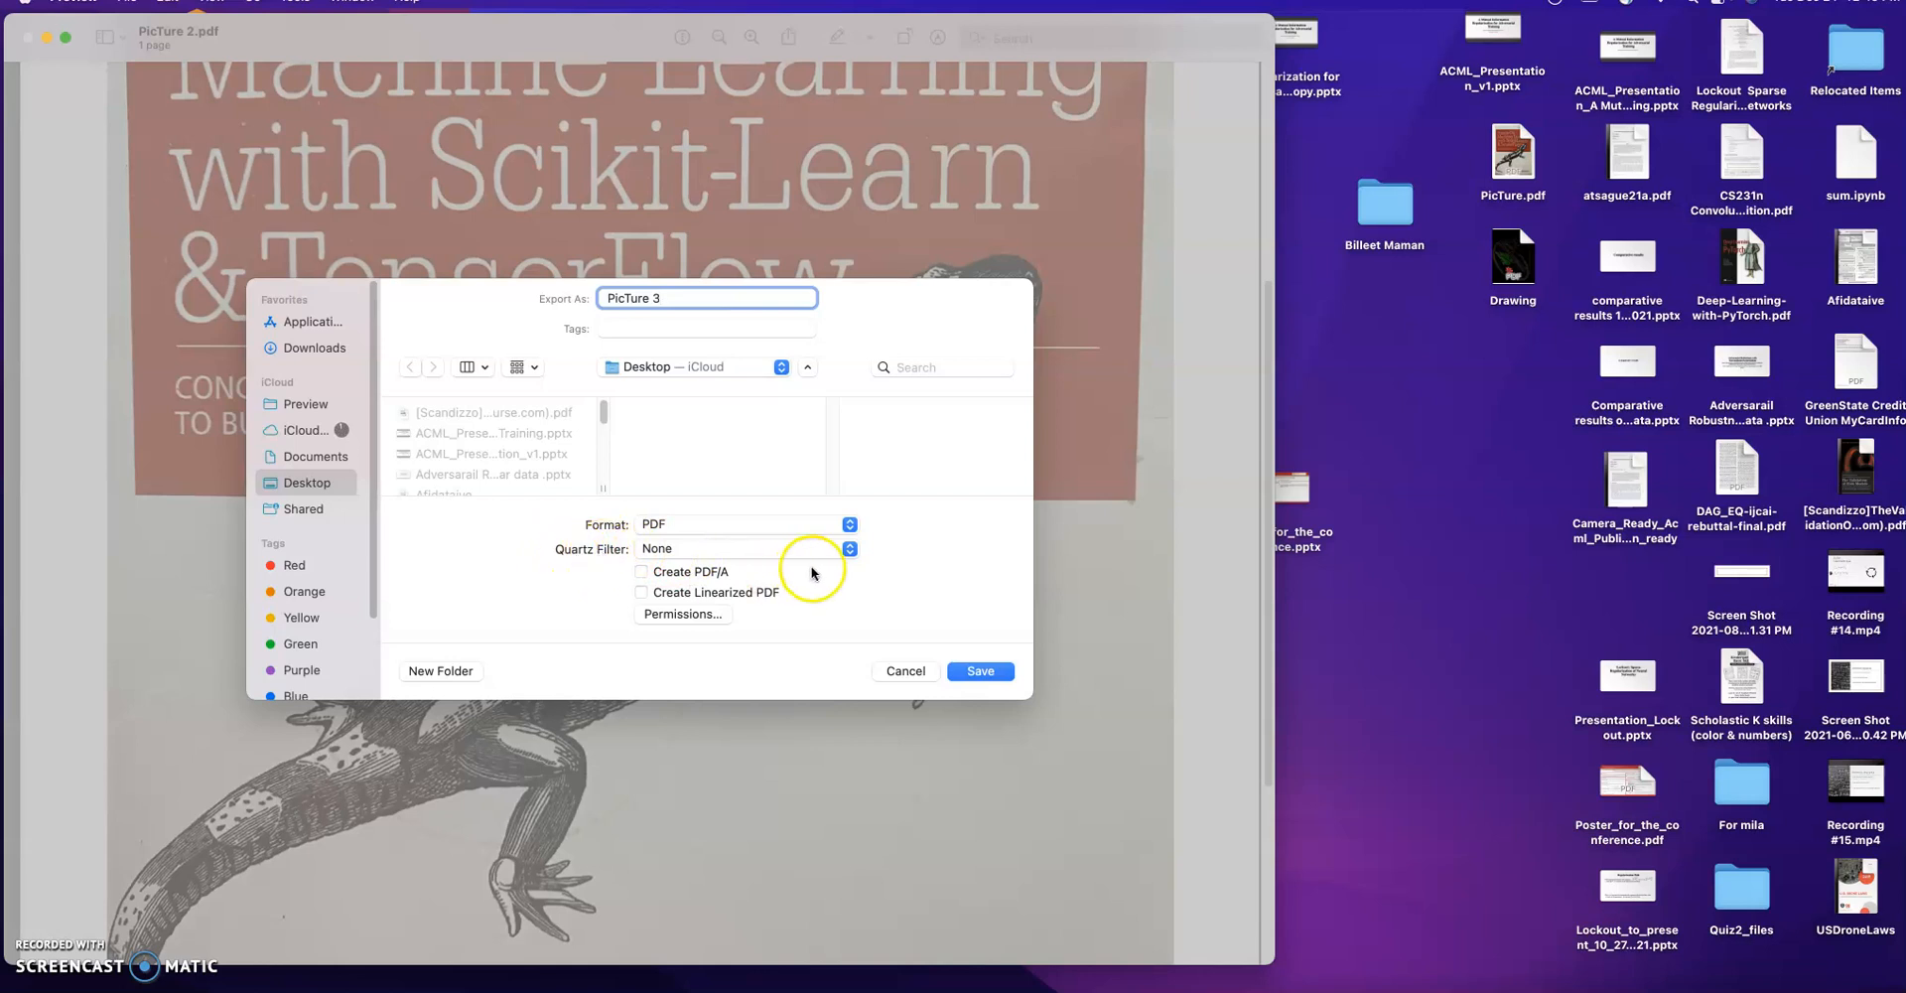
# - Save the export with the Reduce File Size Quartz filter and place PicTure 3 beside PicTure 2.pdf on the desktop
pyautogui.click(850, 549)
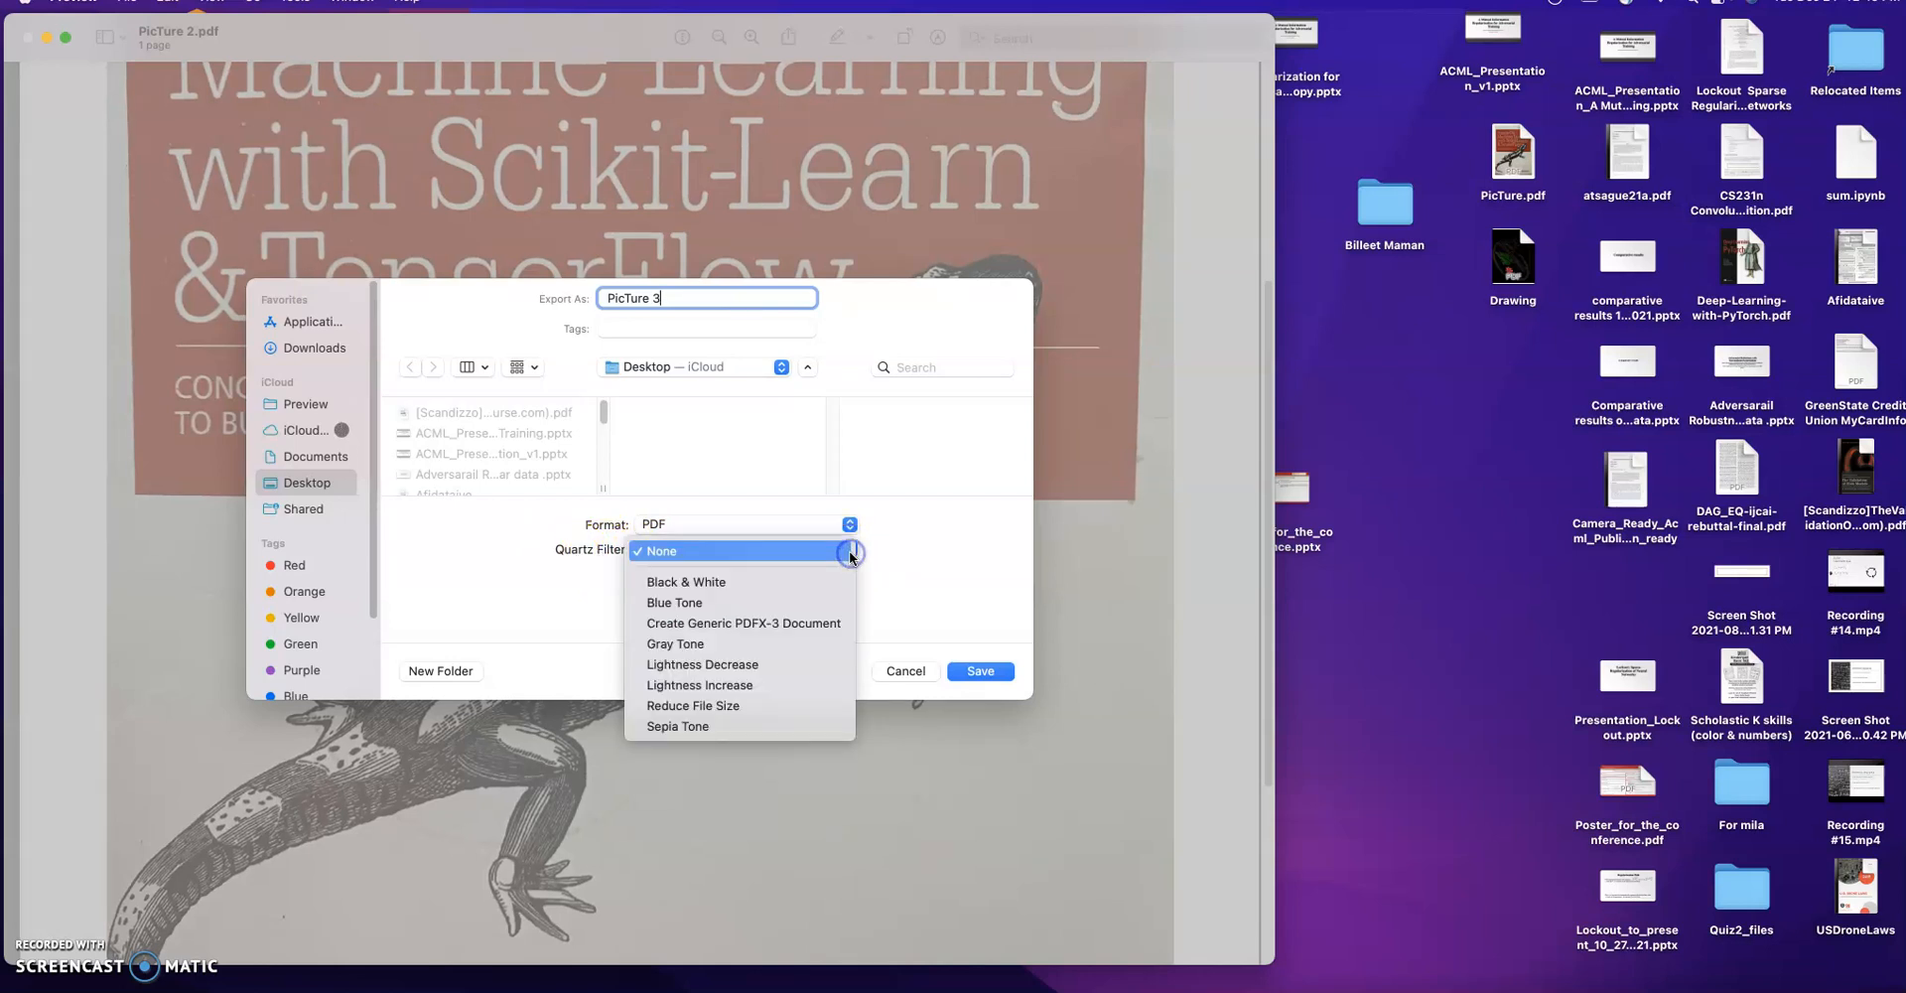
pyautogui.click(774, 706)
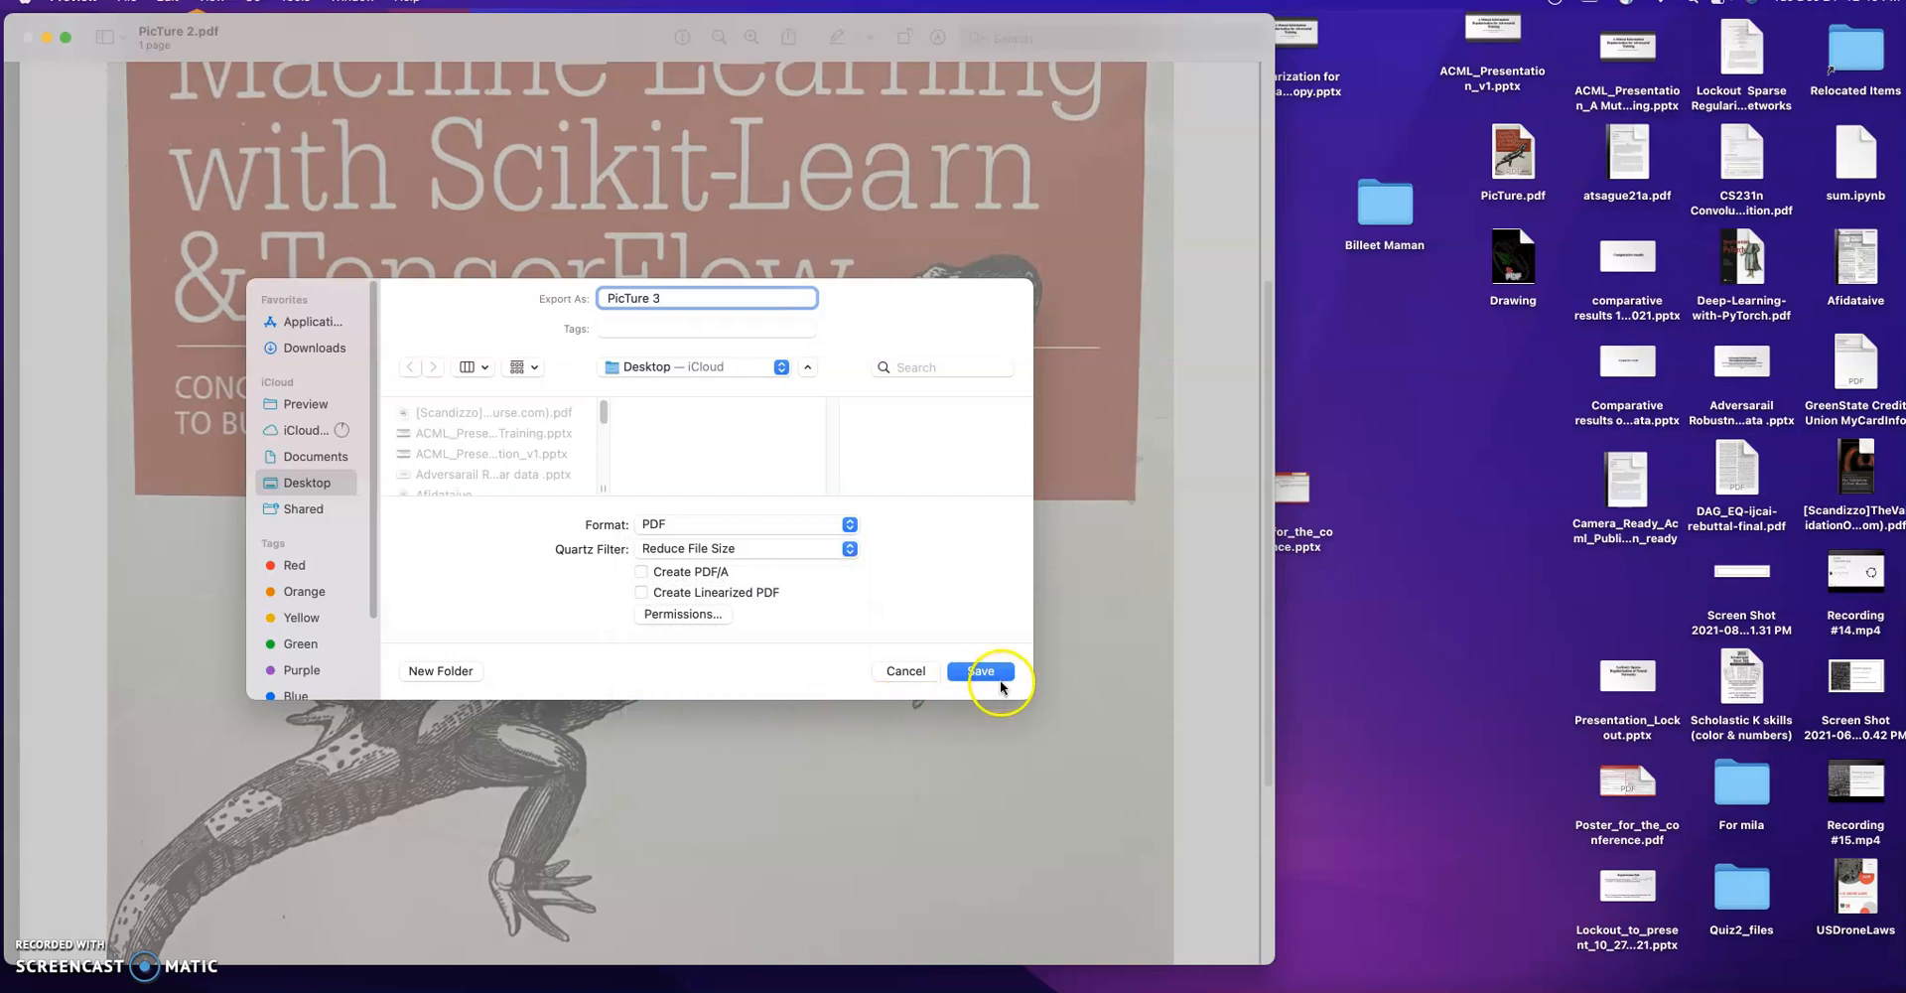
pyautogui.click(981, 671)
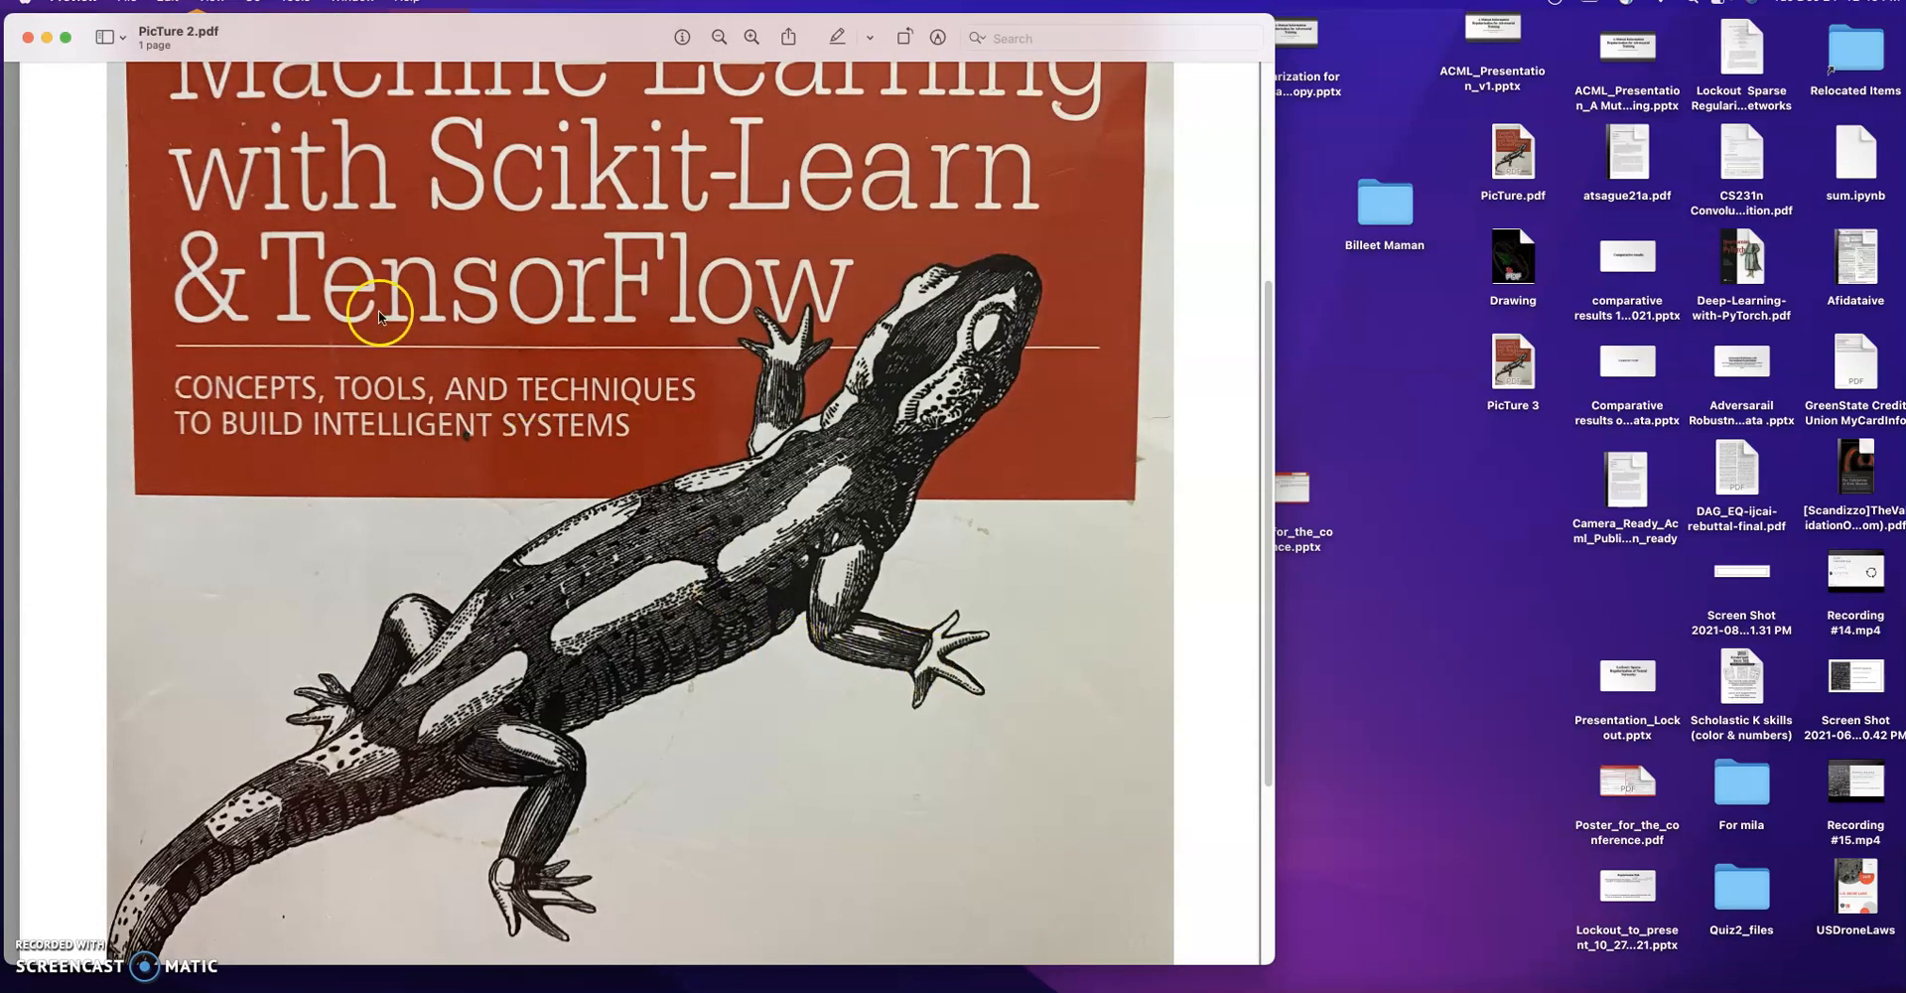
pyautogui.click(28, 36)
pyautogui.moveTo(1513, 361); pyautogui.dragTo(1039, 367)
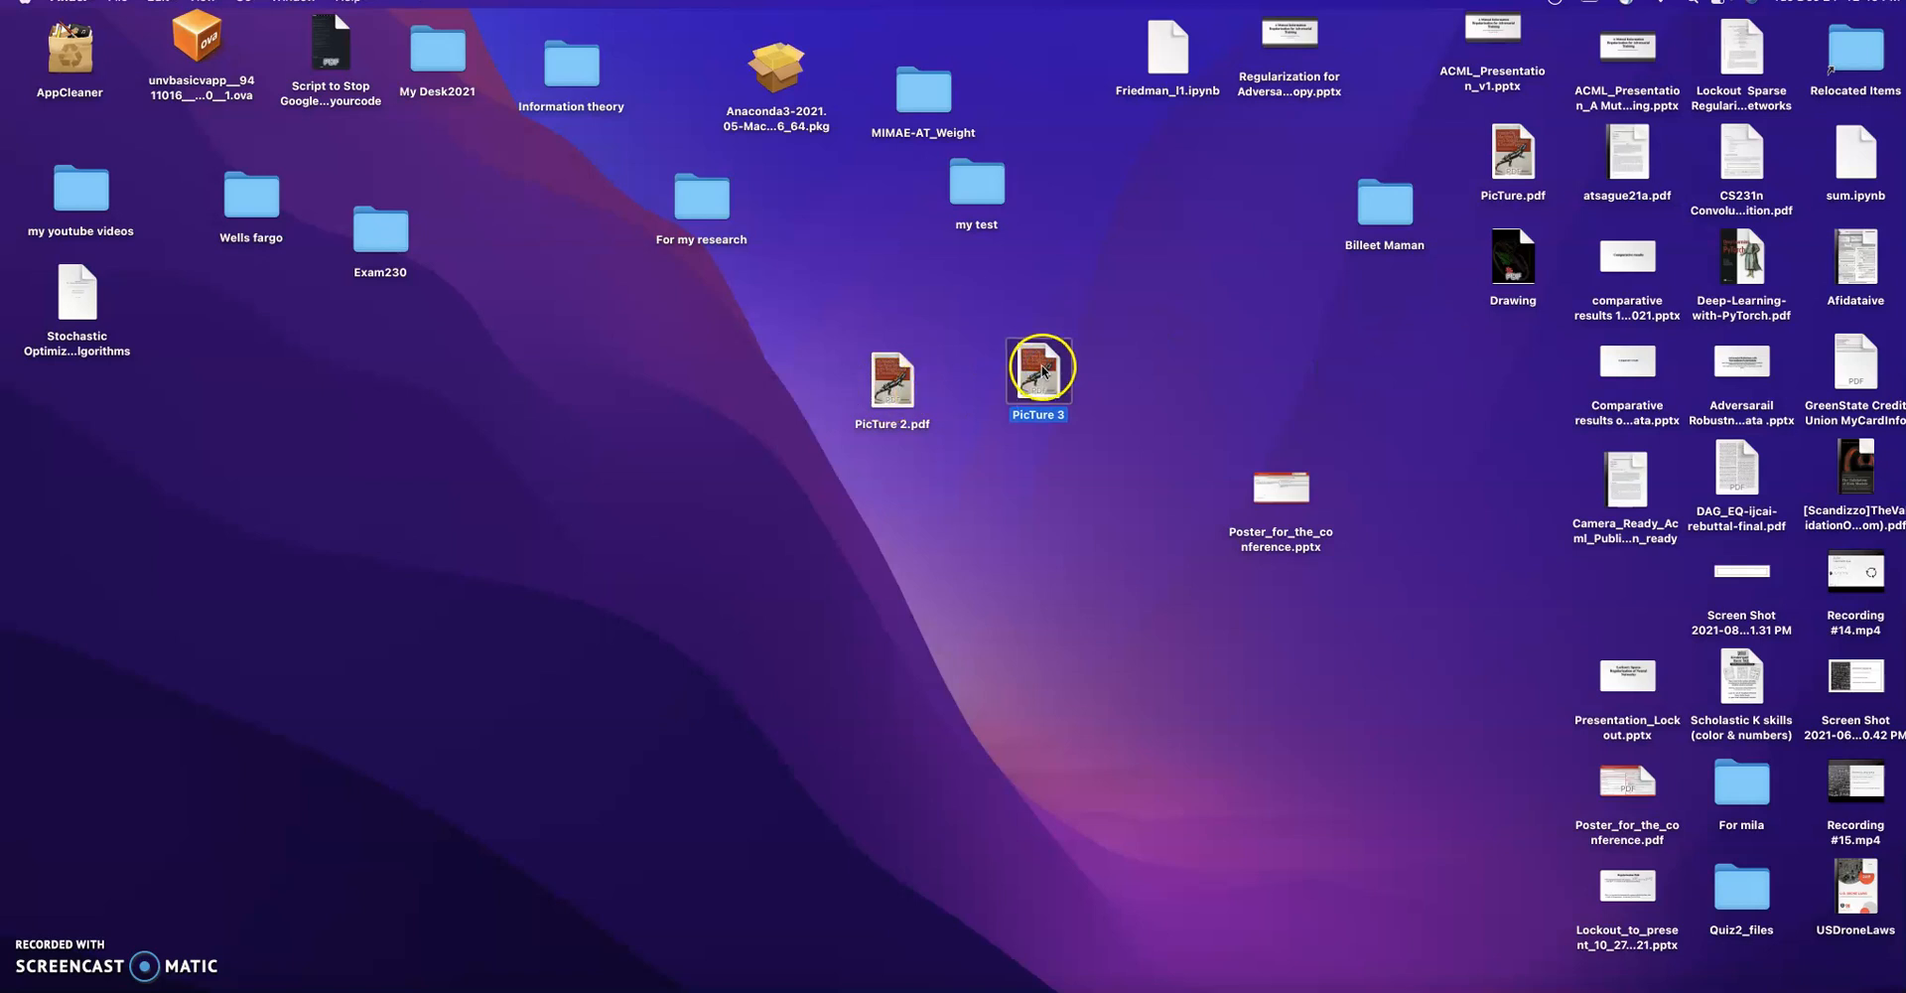
# - Open PicTure 3 and PicTure 2.pdf side by side to compare their image quality, and close both documents
pyautogui.doubleClick(1043, 368)
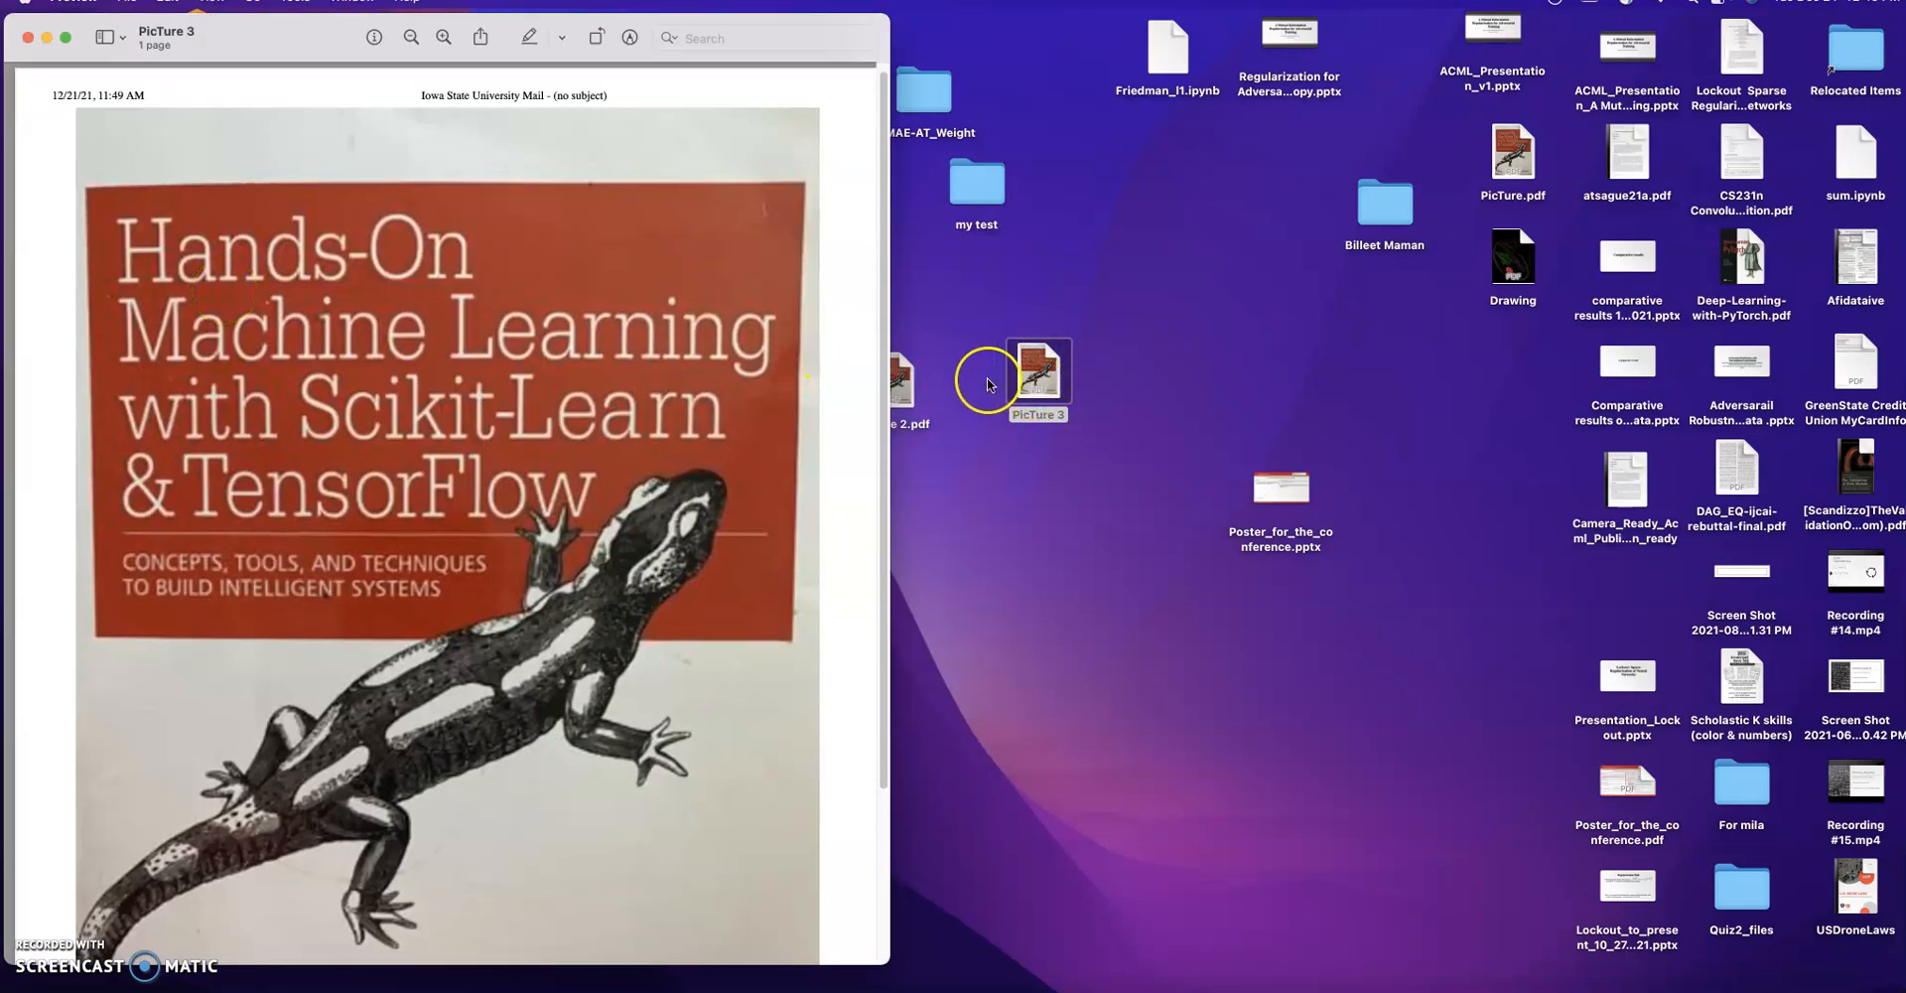
pyautogui.click(905, 385)
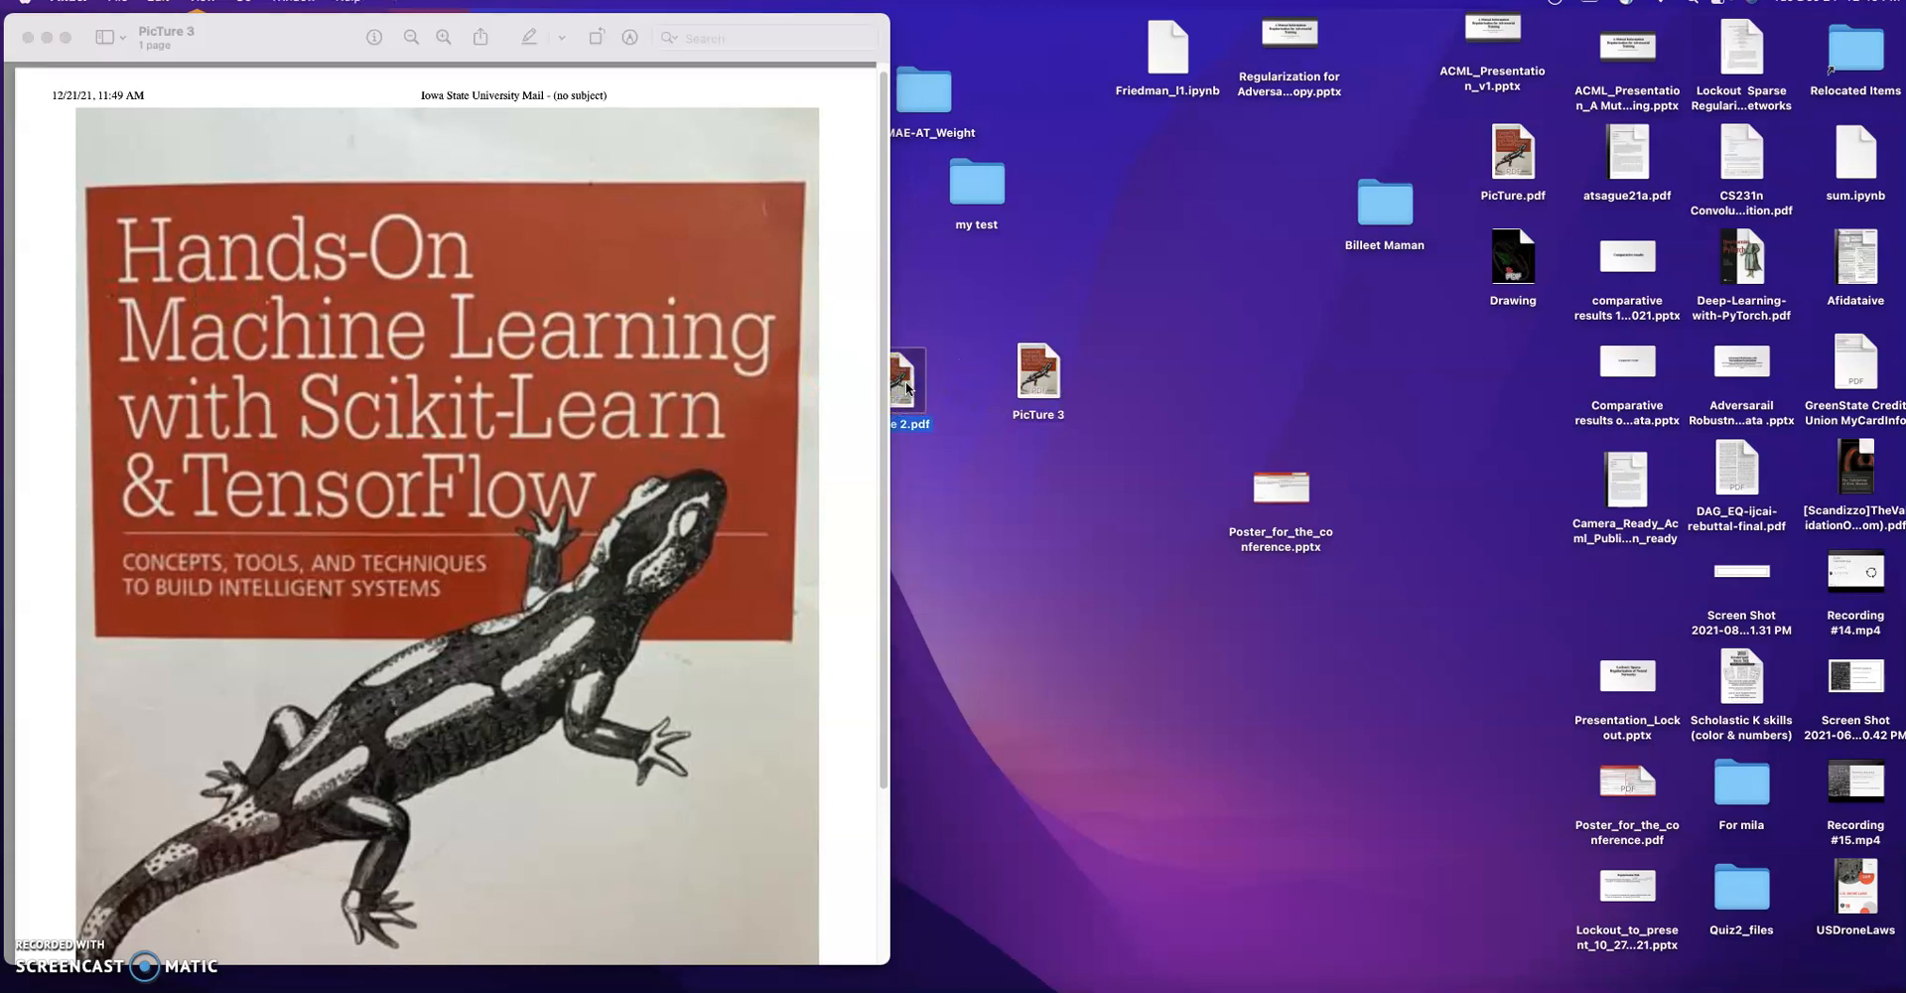
pyautogui.doubleClick(900, 374)
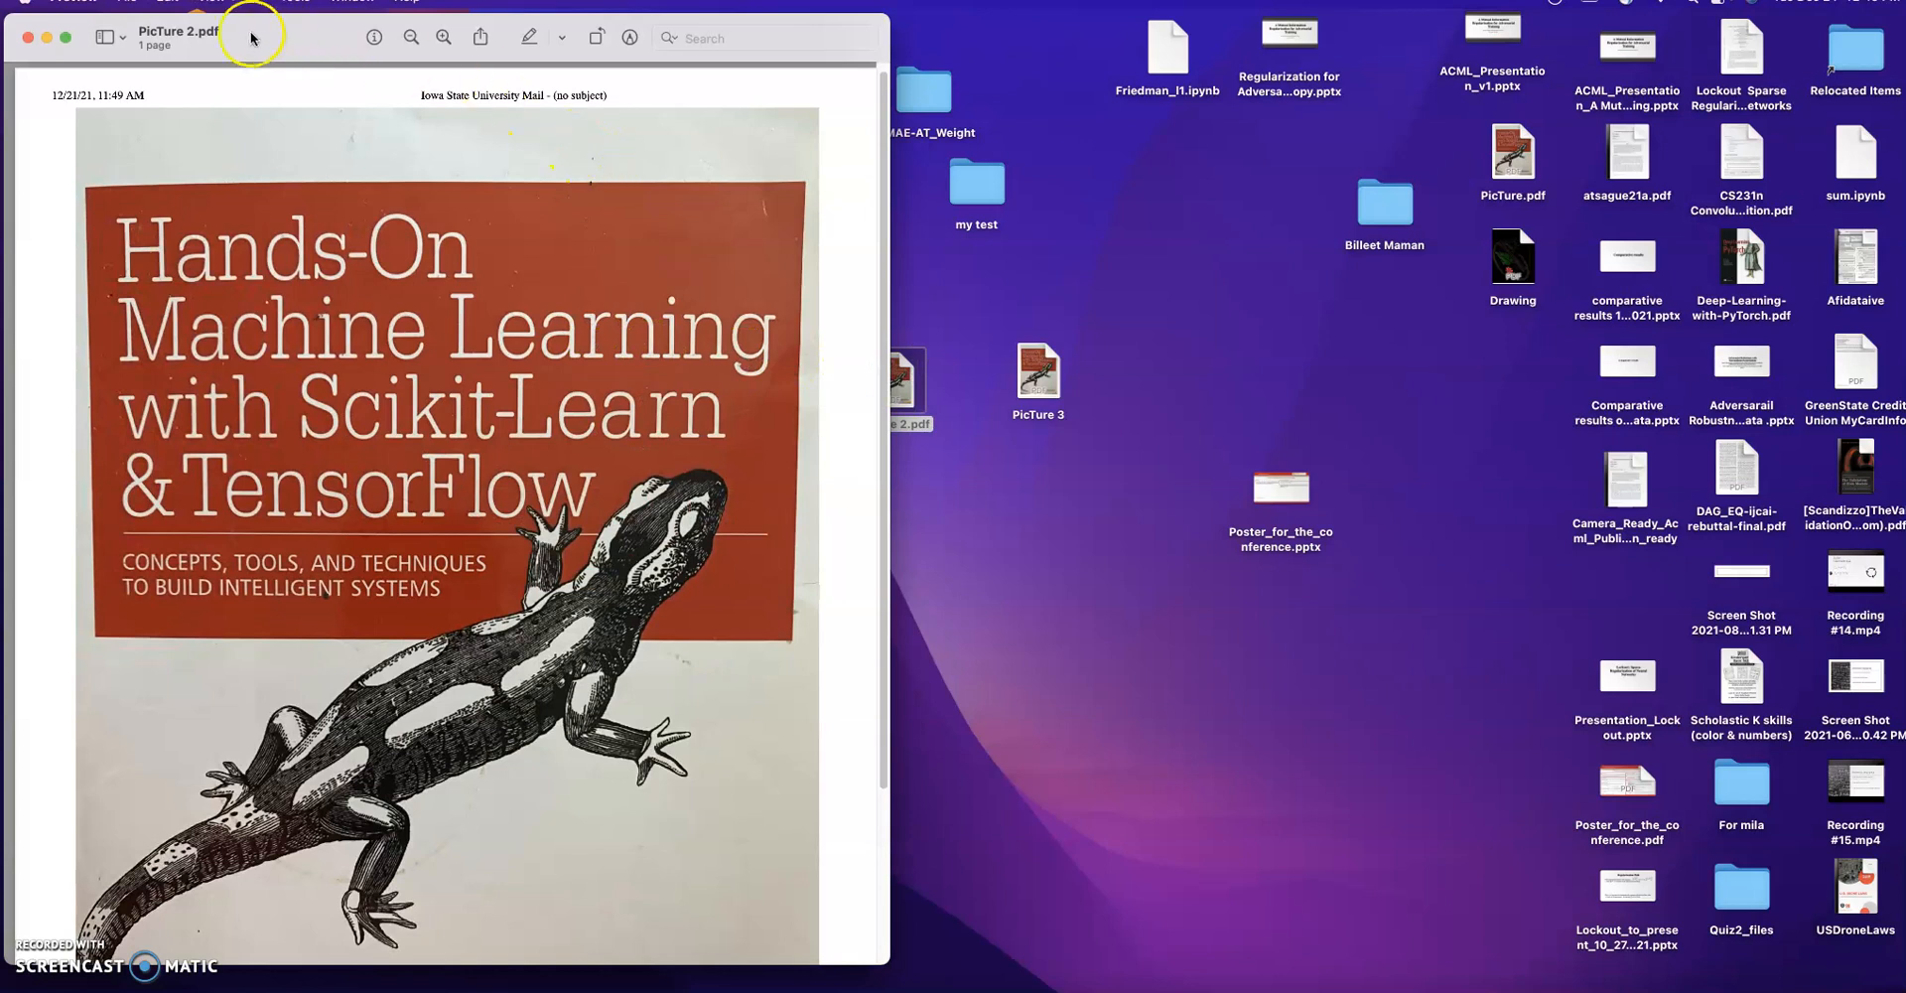
pyautogui.moveTo(238, 40); pyautogui.dragTo(1106, 73)
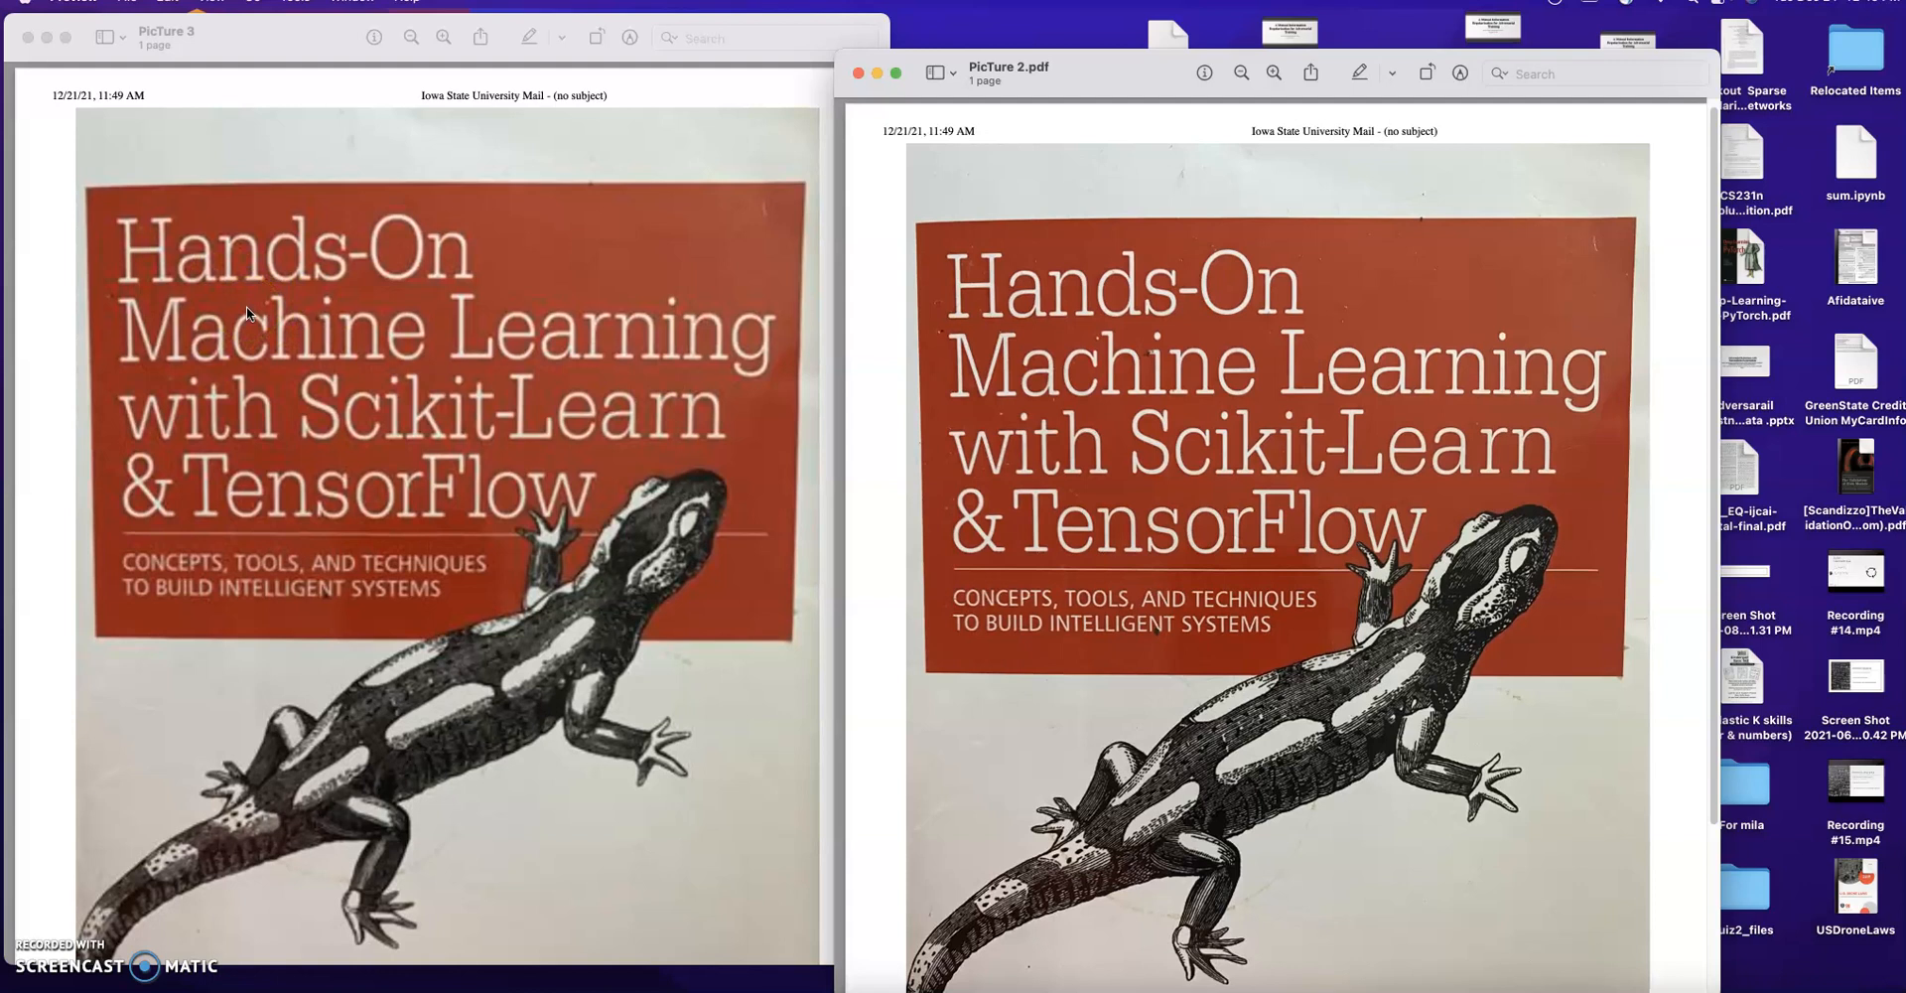
pyautogui.click(864, 73)
pyautogui.click(27, 42)
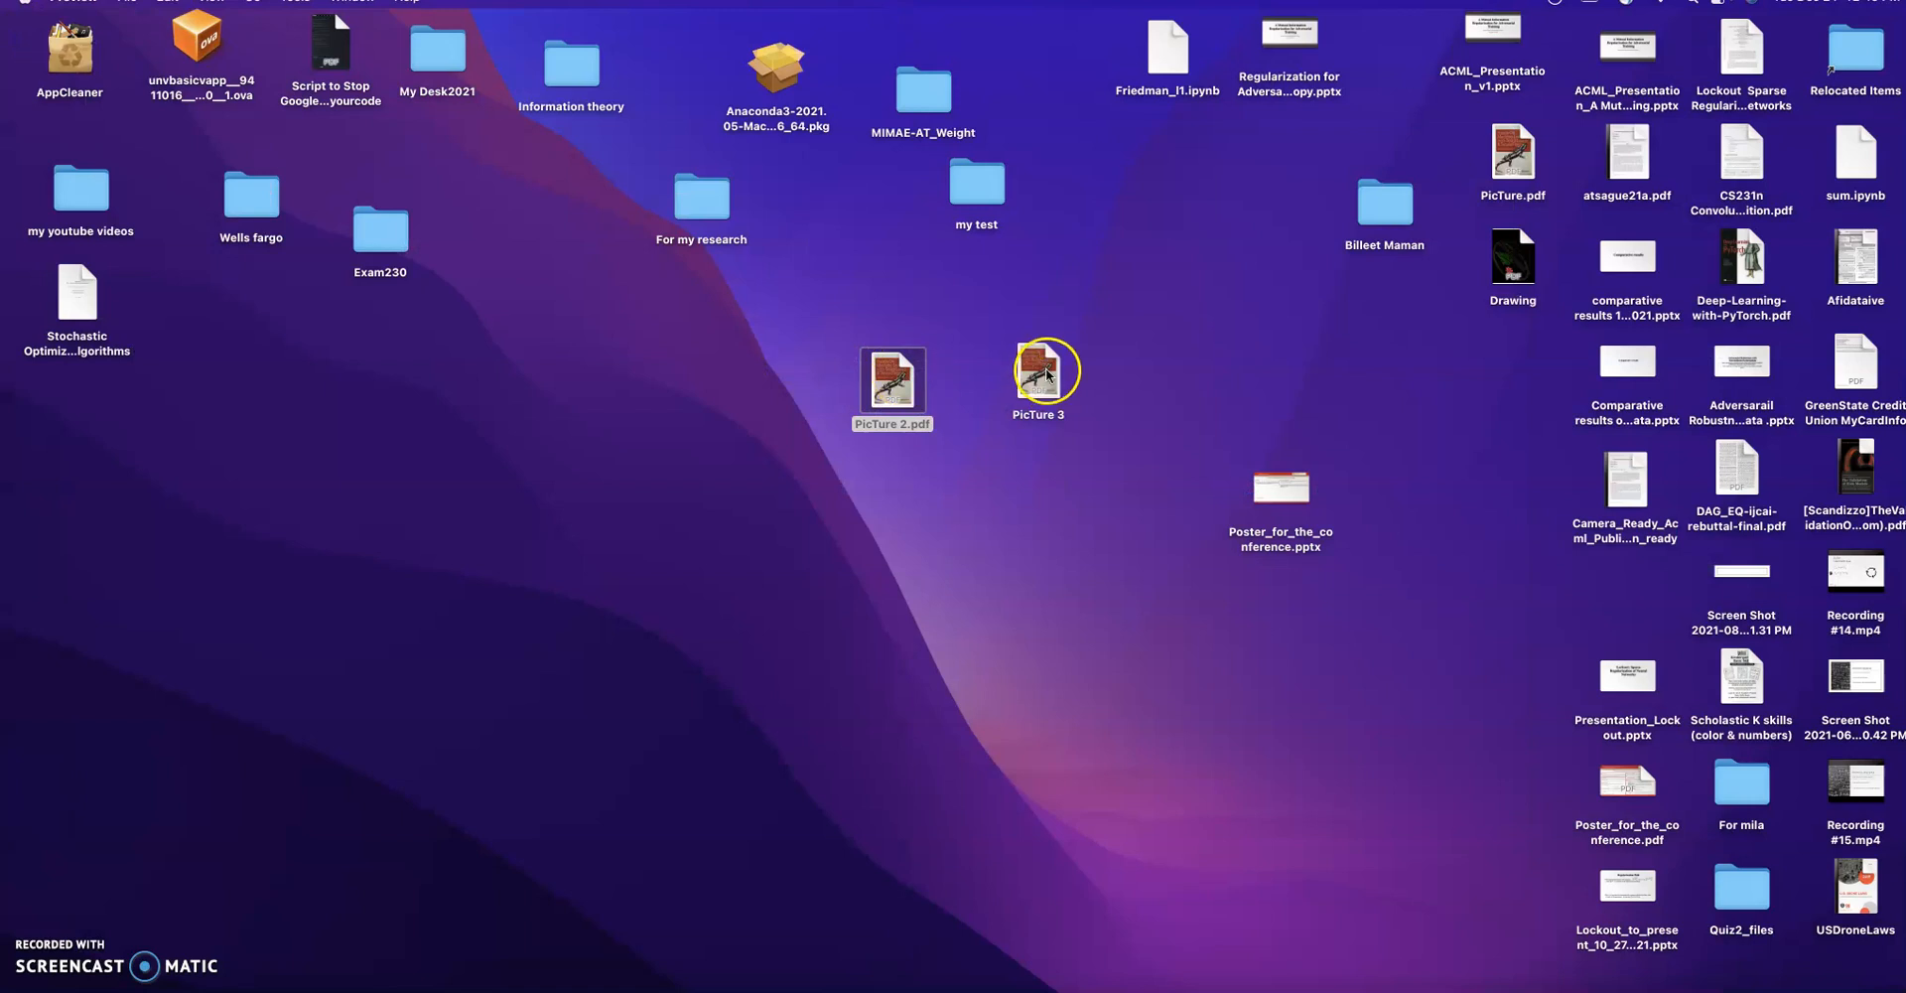
# - Compare the file sizes of PicTure 3 and PicTure 2.pdf in their file information, and close both information windows
pyautogui.rightClick(1046, 375)
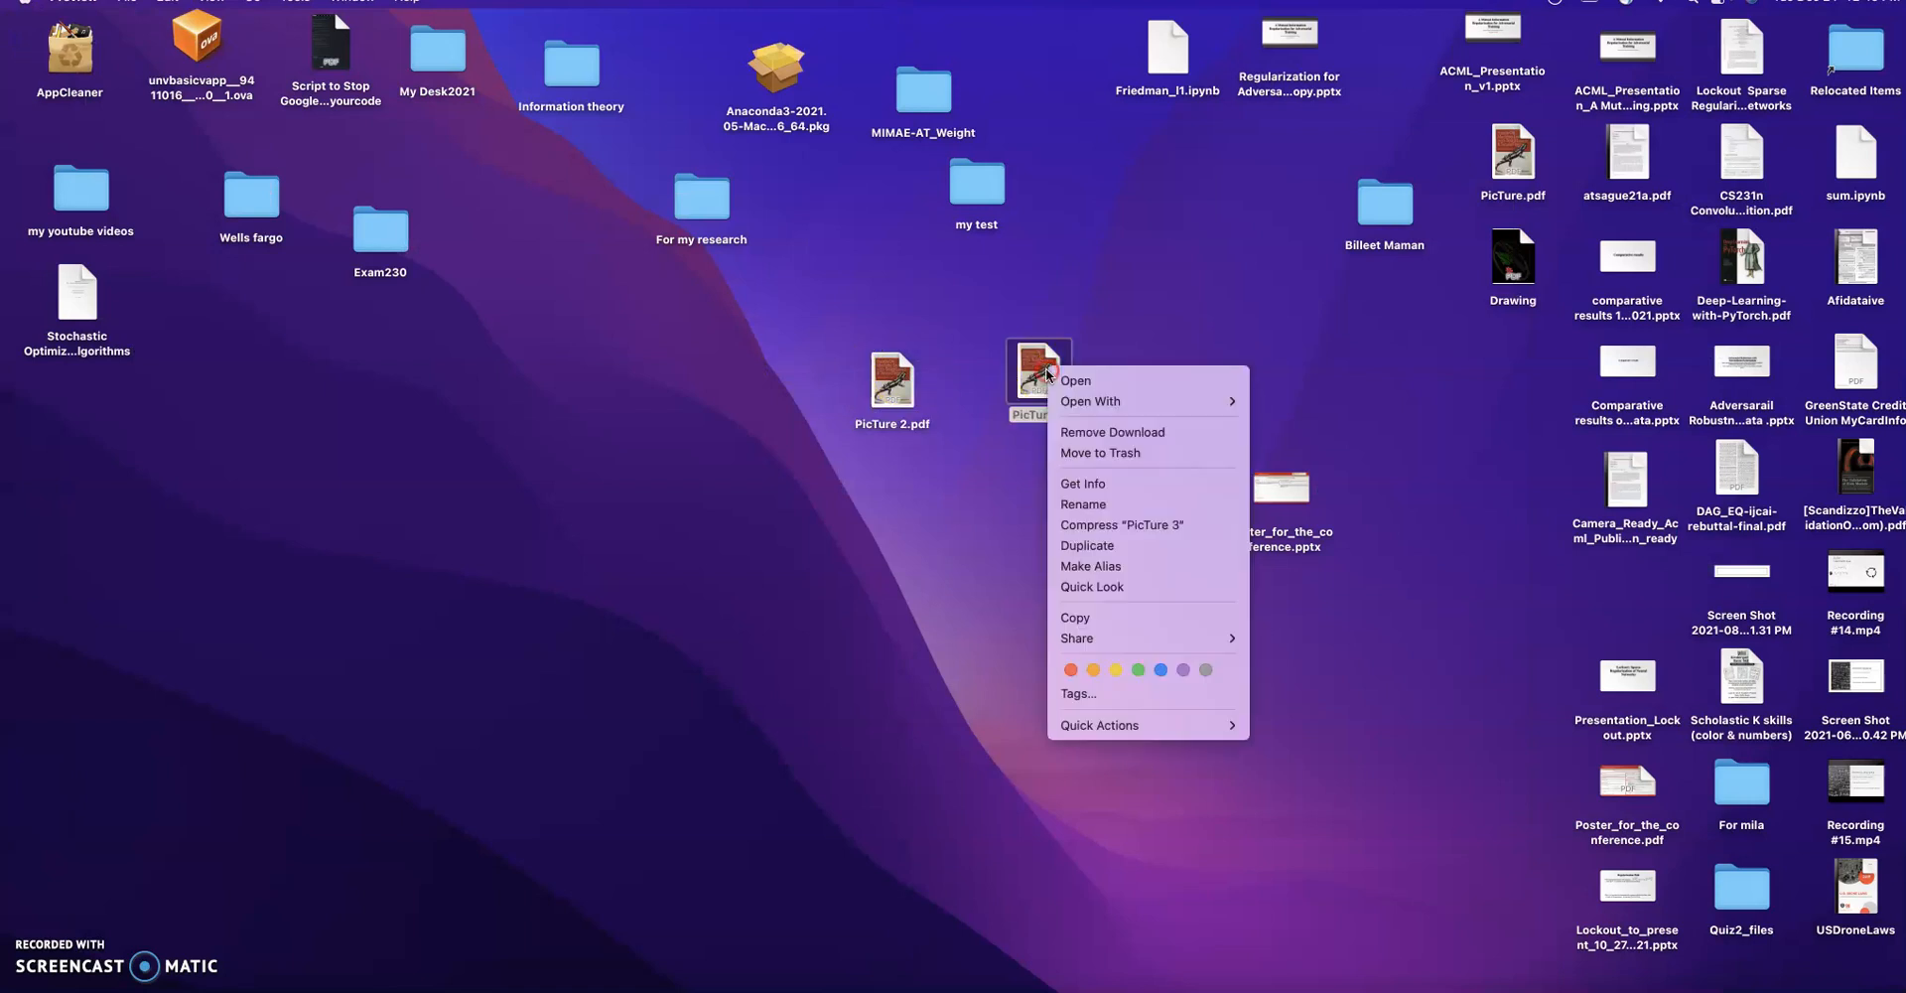
pyautogui.click(1114, 487)
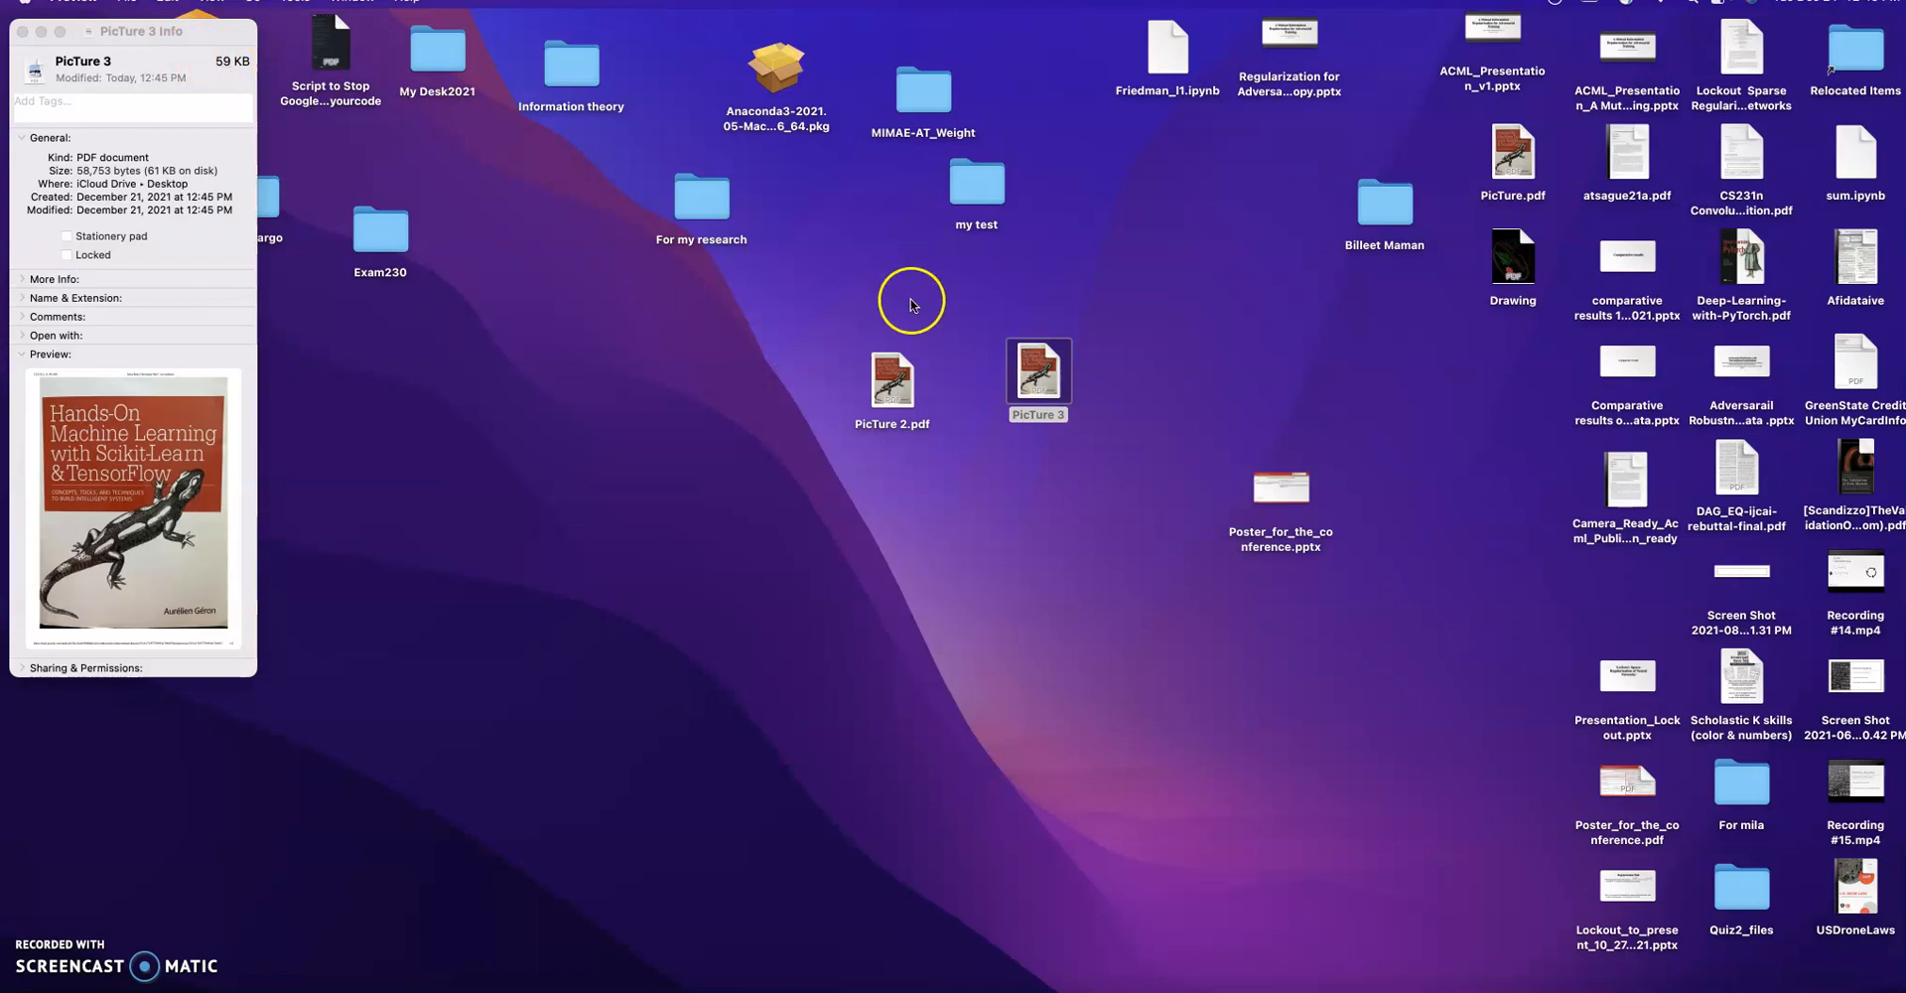
pyautogui.click(895, 392)
pyautogui.rightClick(894, 394)
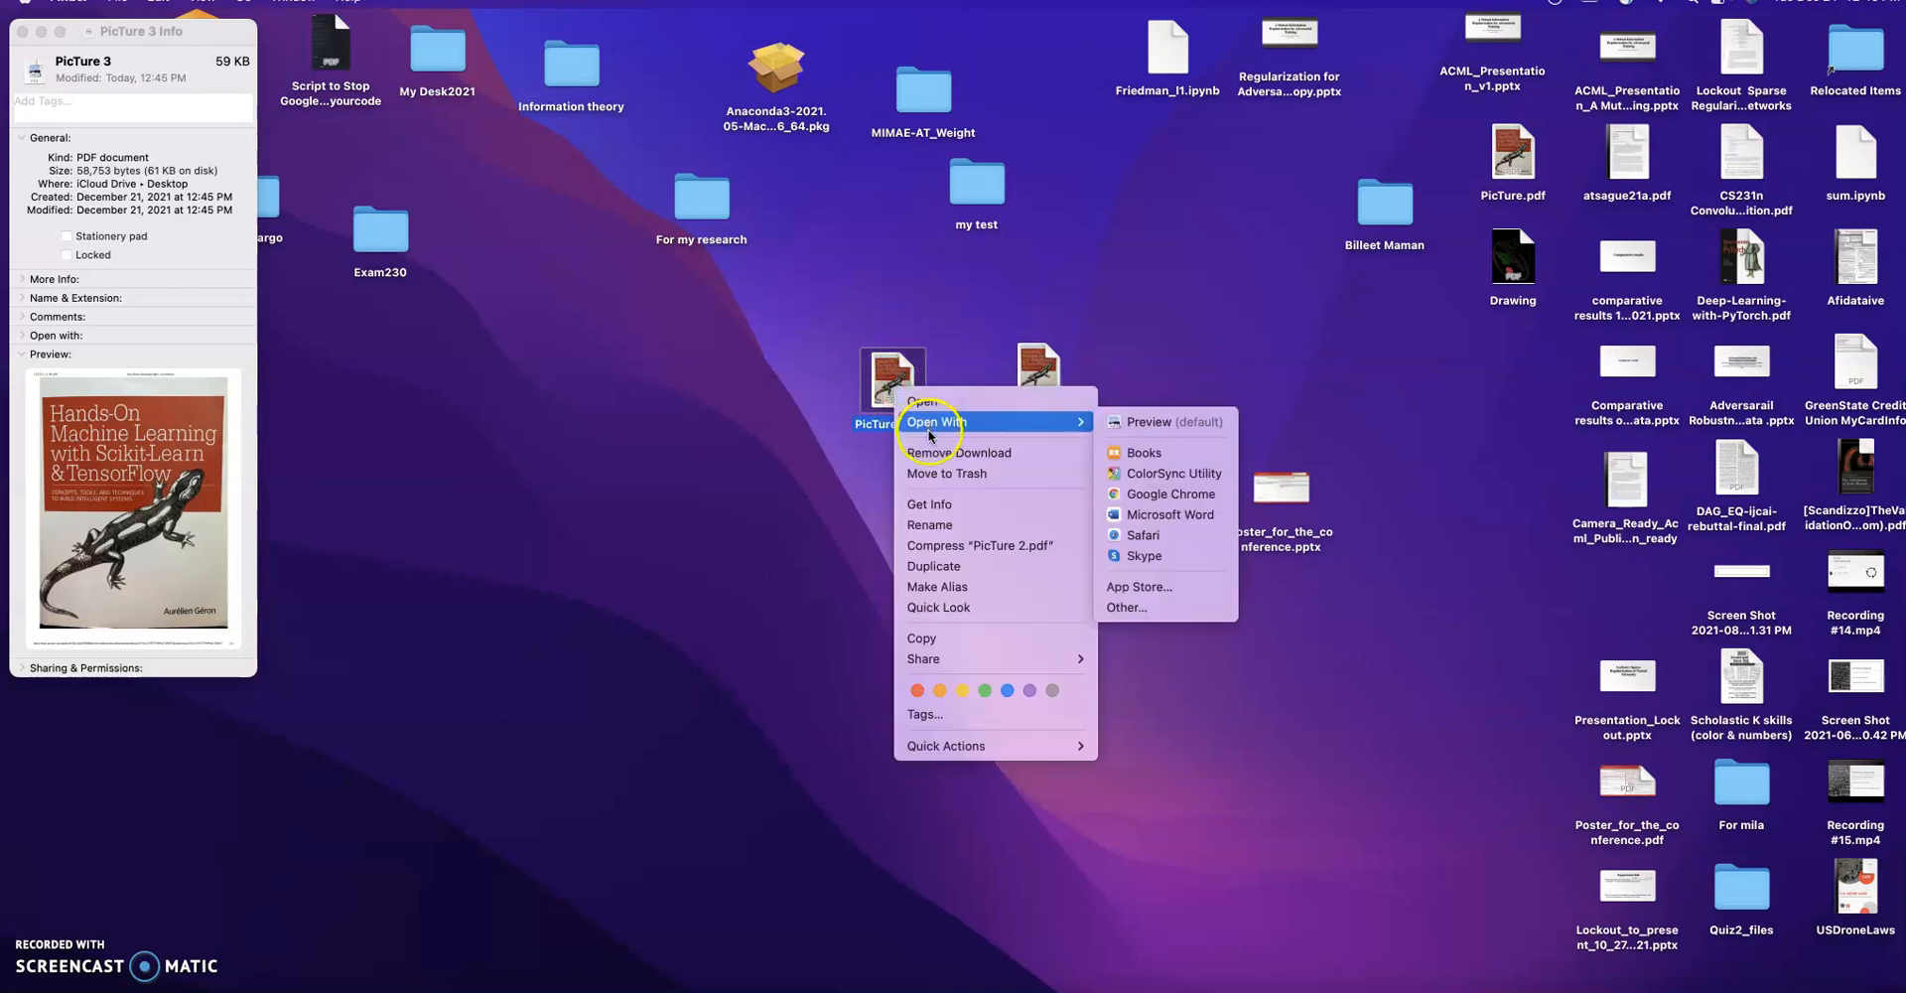
pyautogui.click(956, 504)
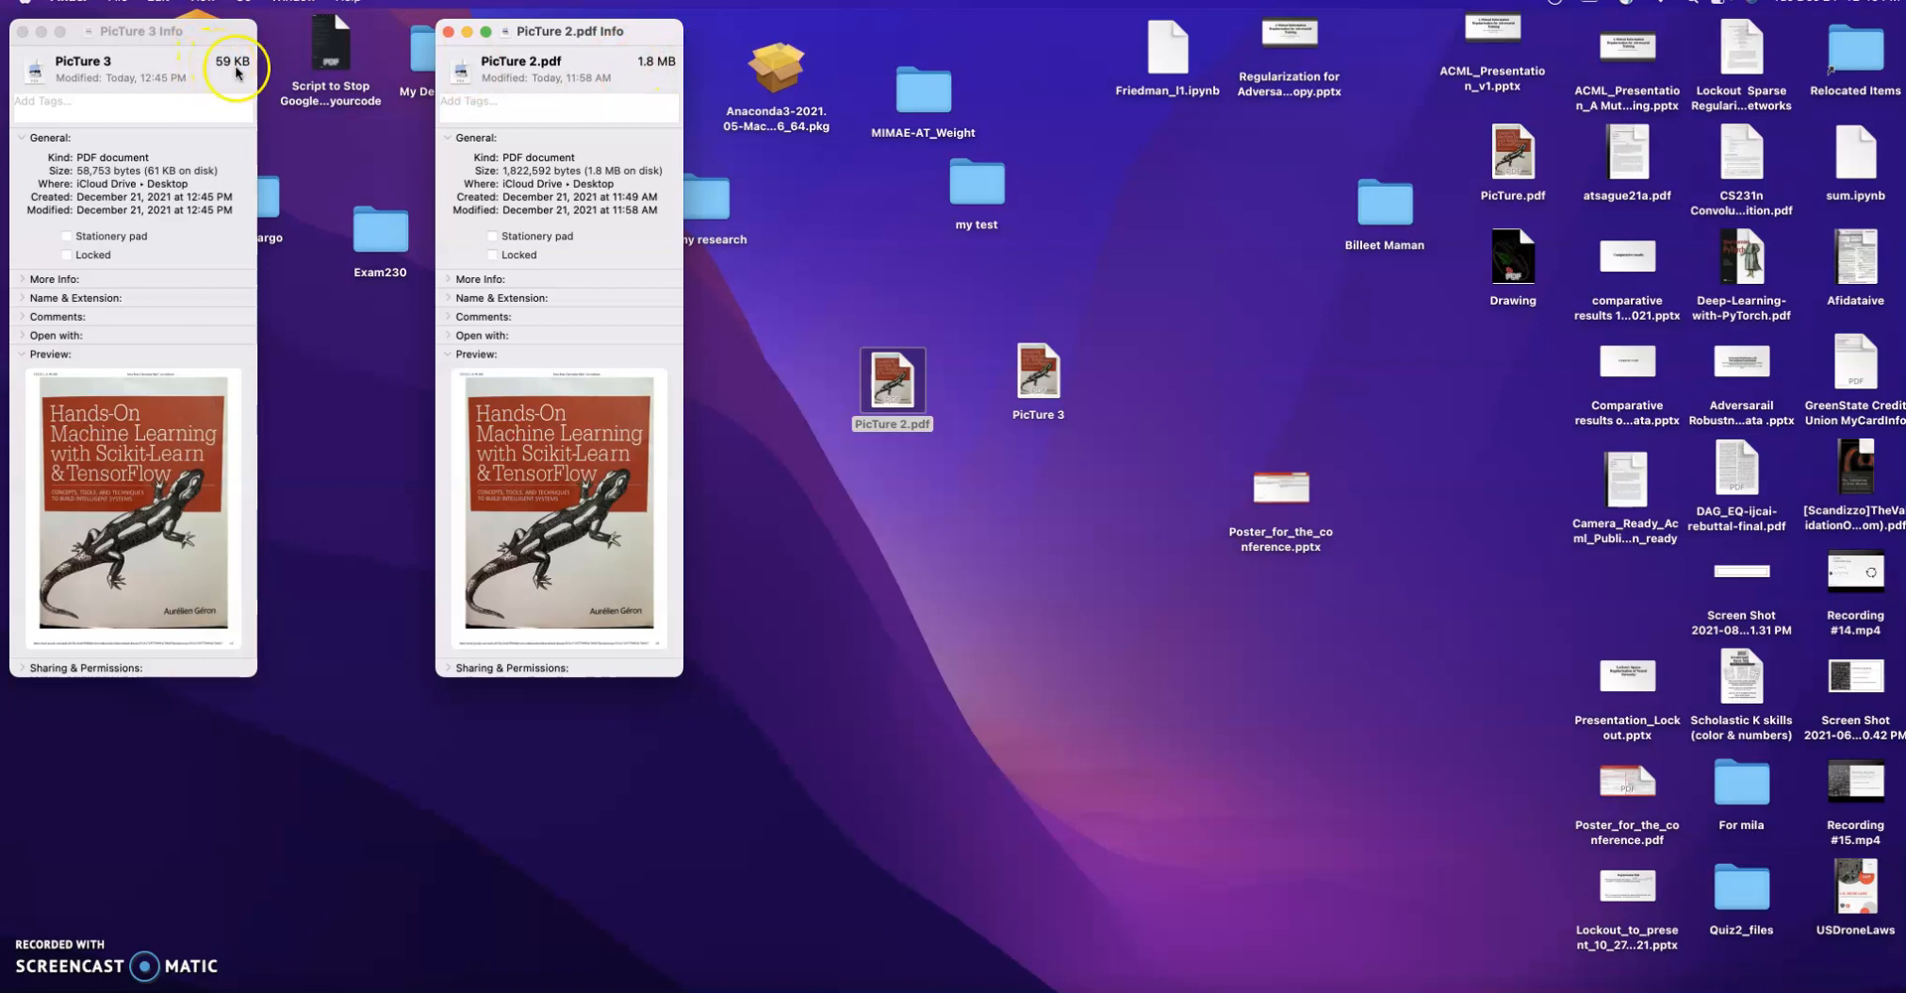
pyautogui.click(22, 35)
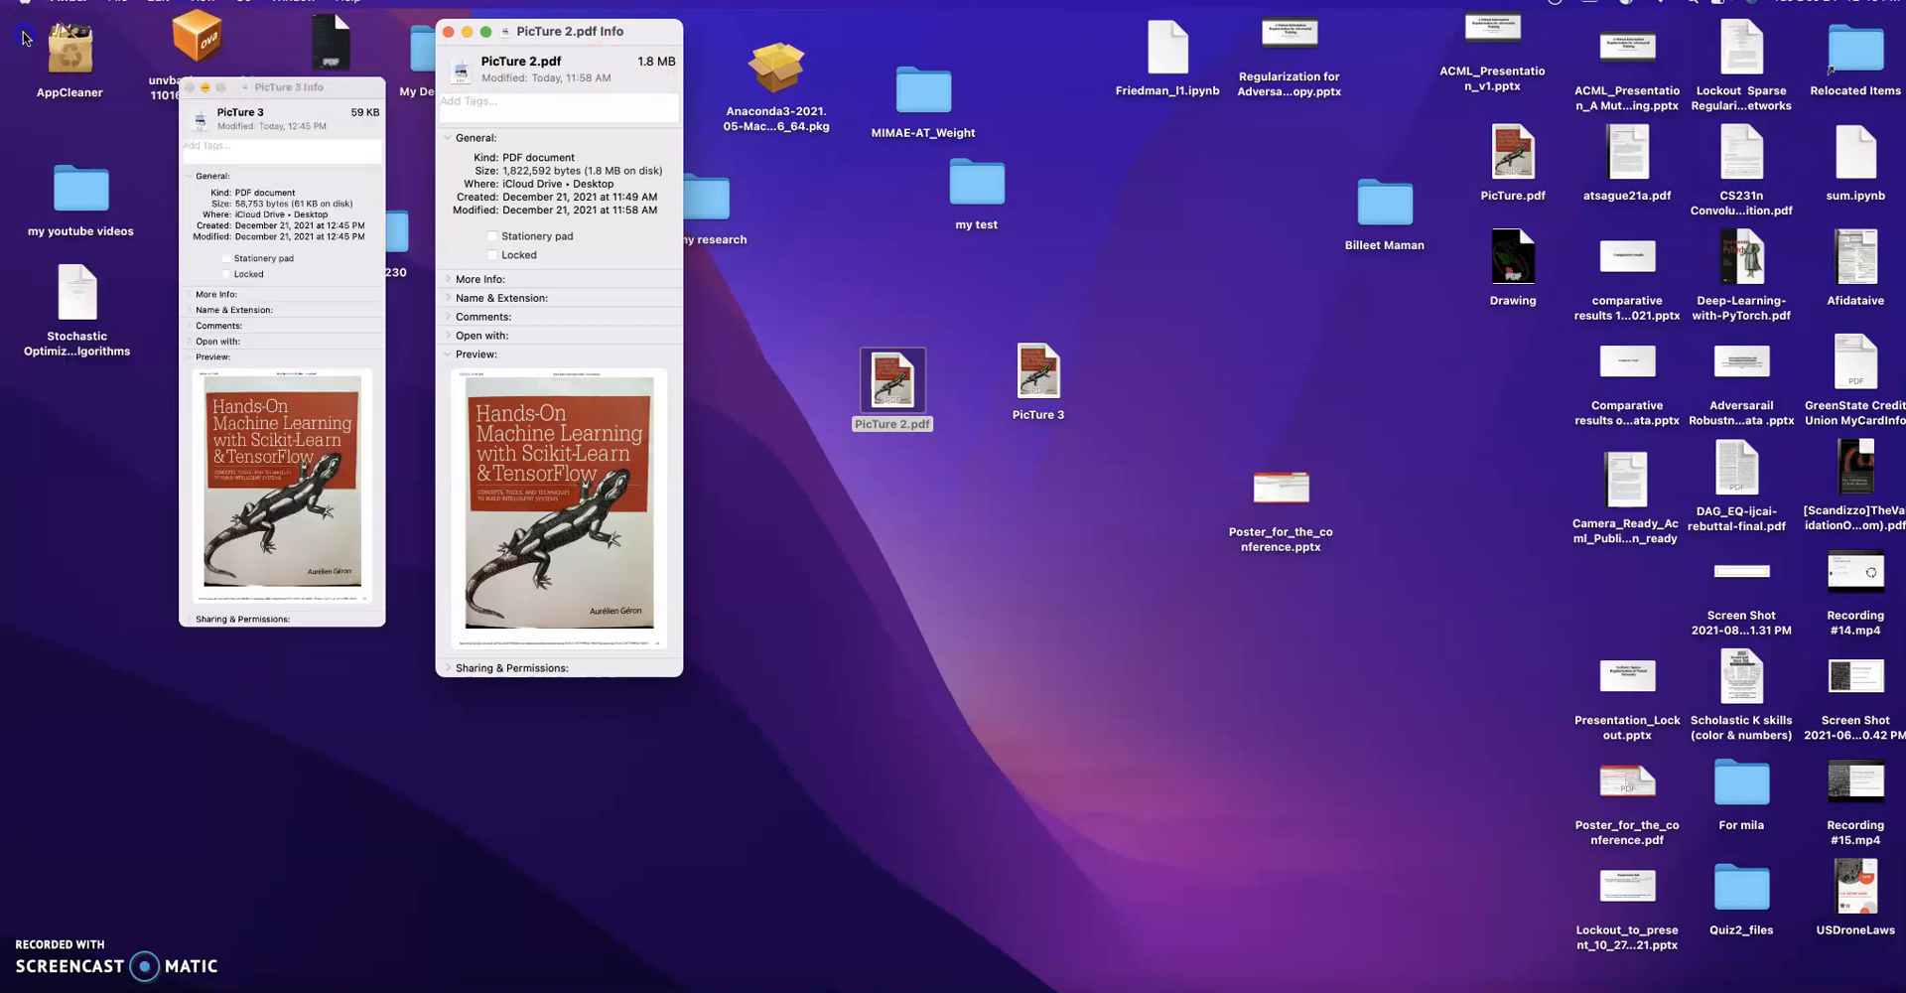
pyautogui.click(449, 32)
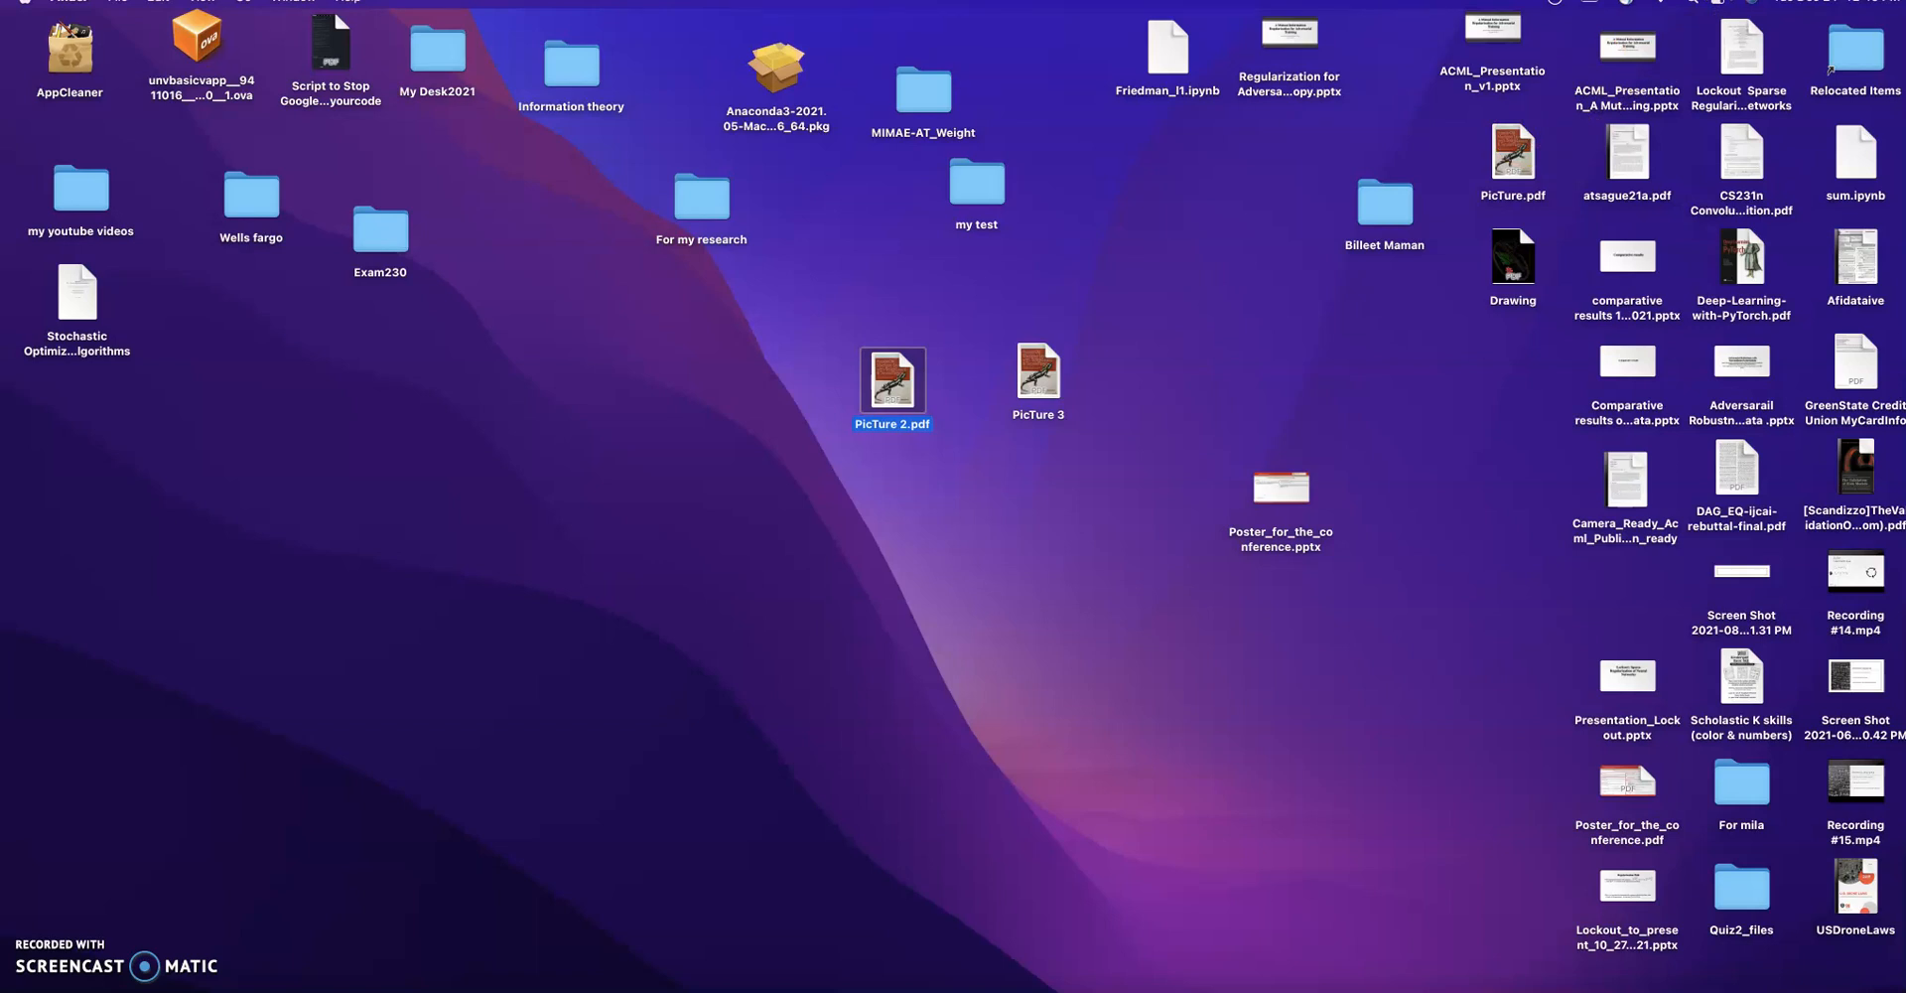
pyautogui.press('super+space')
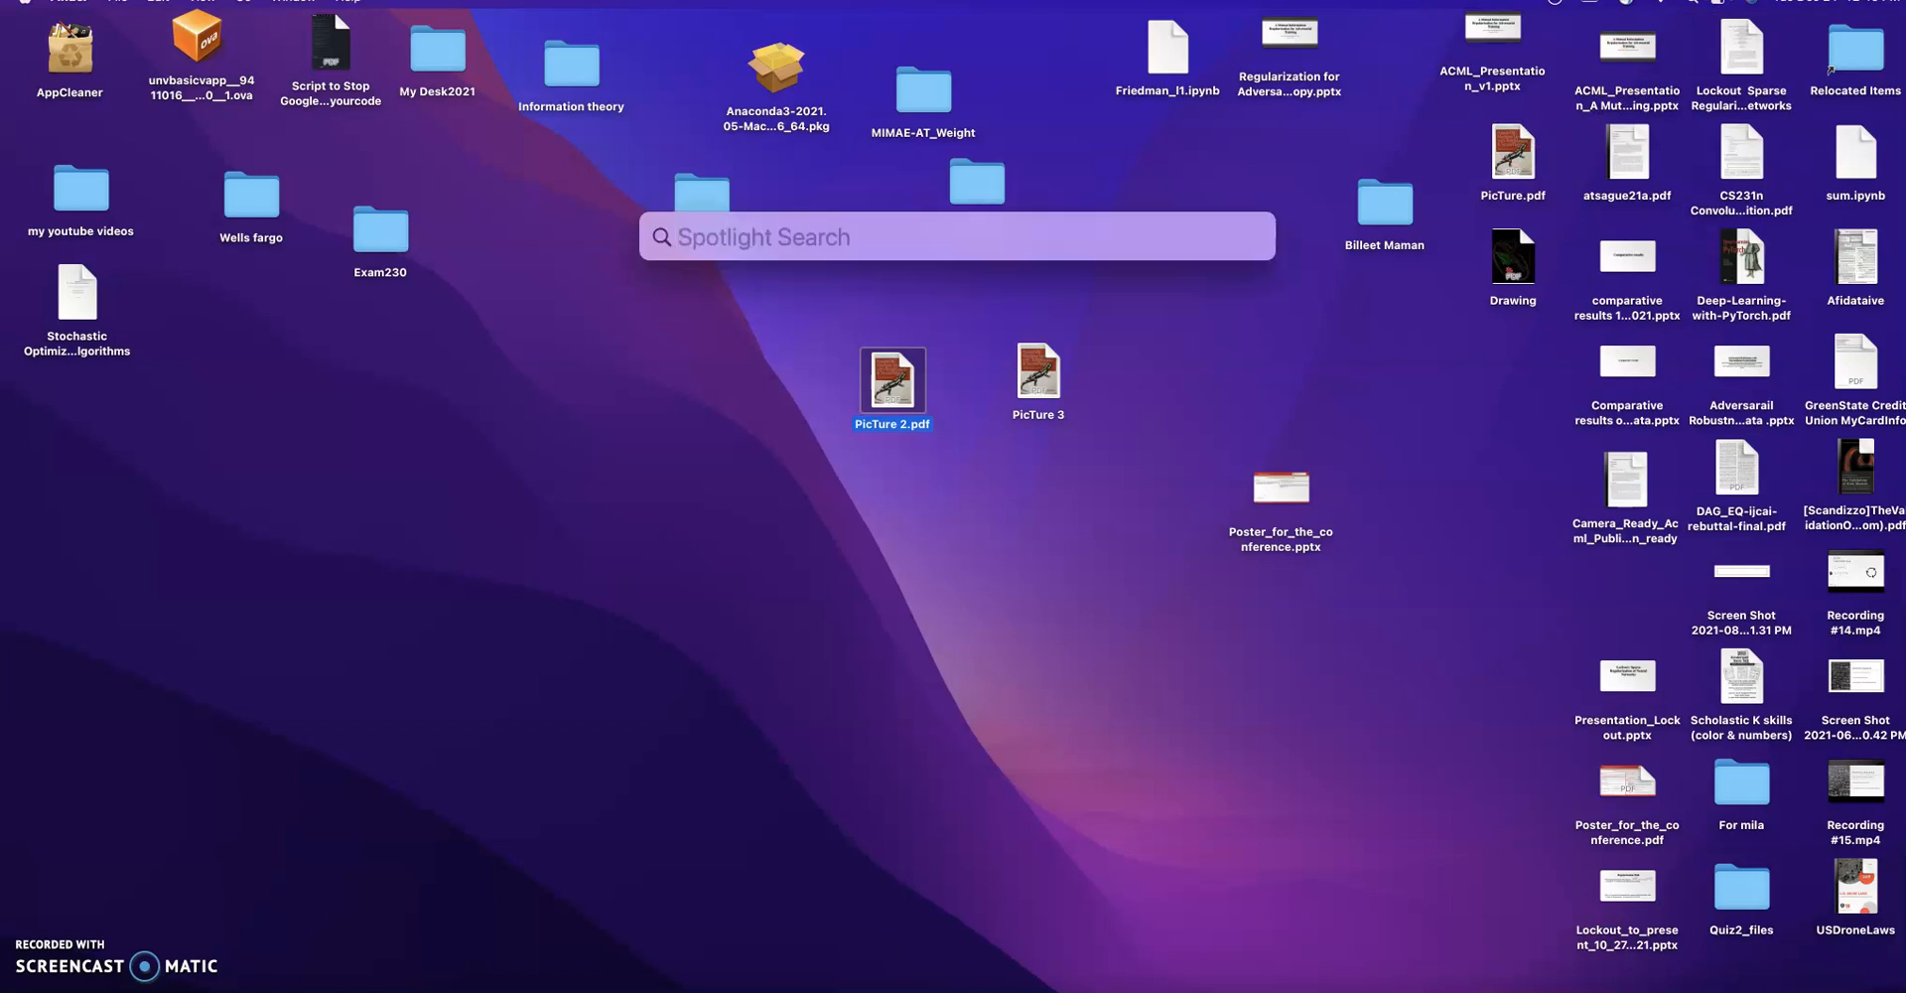
pyautogui.write('C')
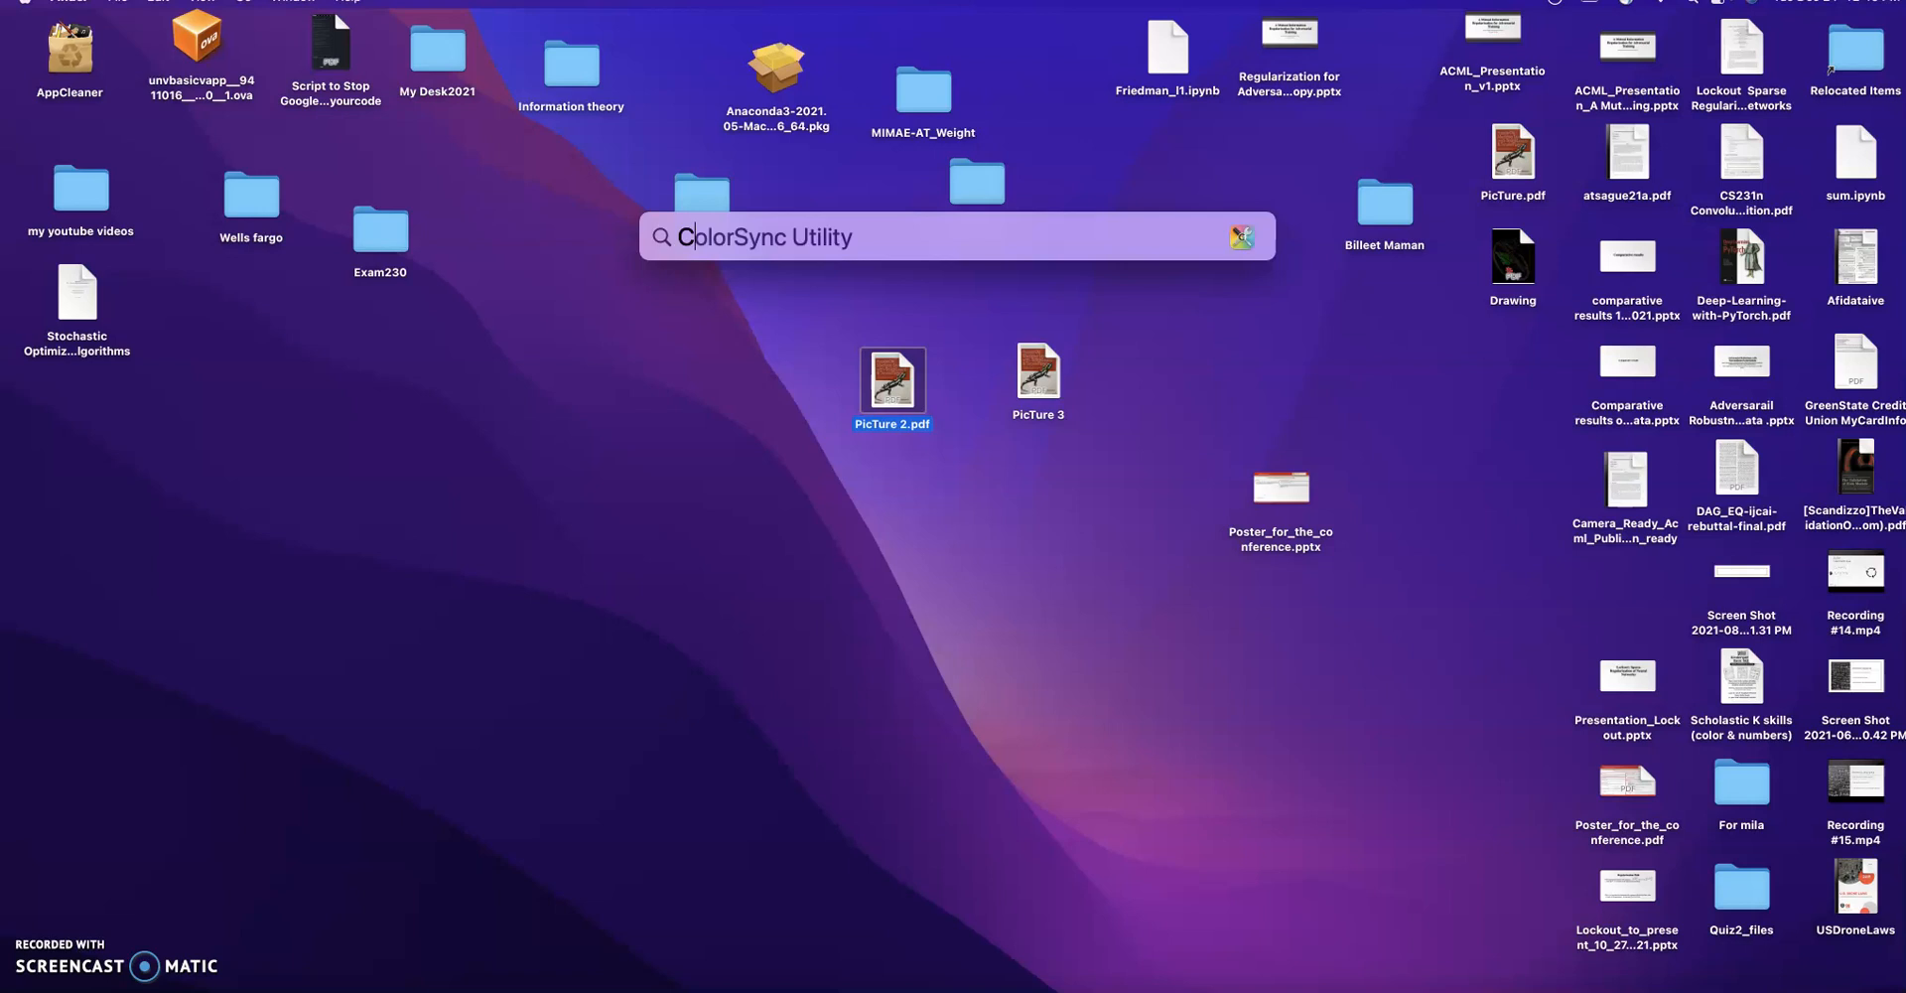
pyautogui.write('o')
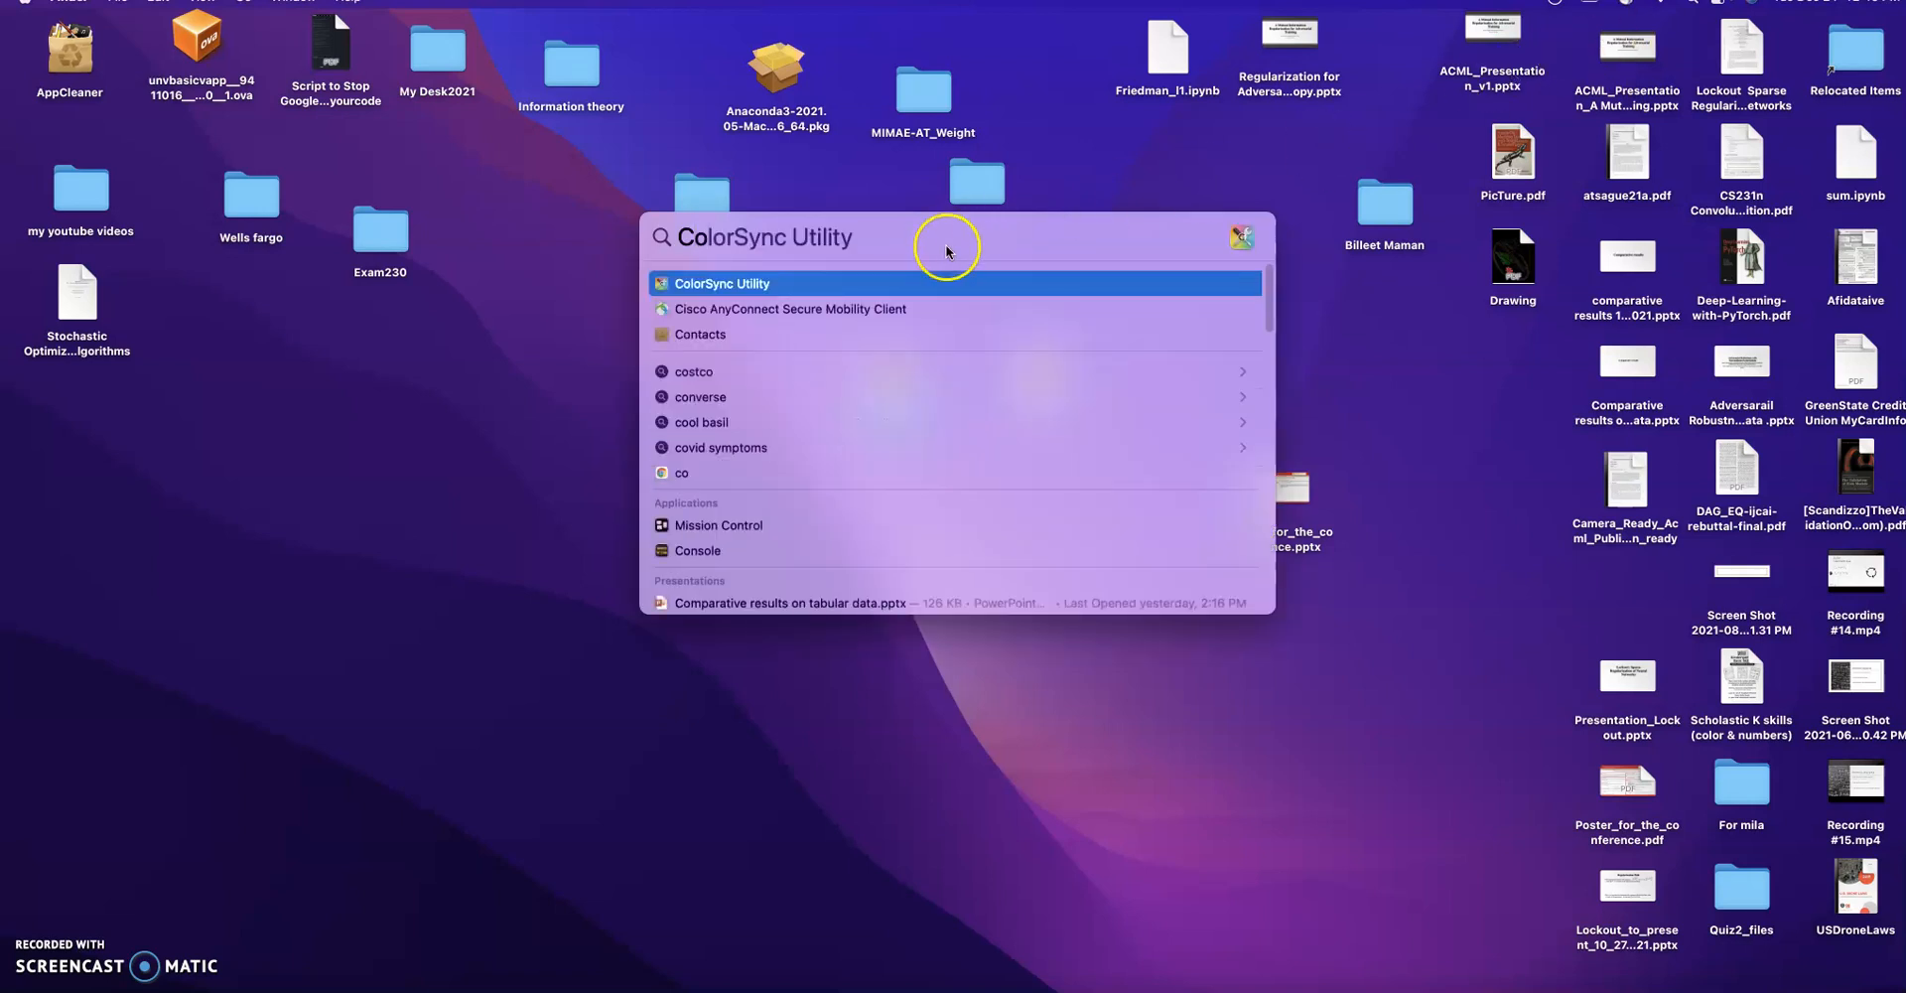
pyautogui.click(789, 290)
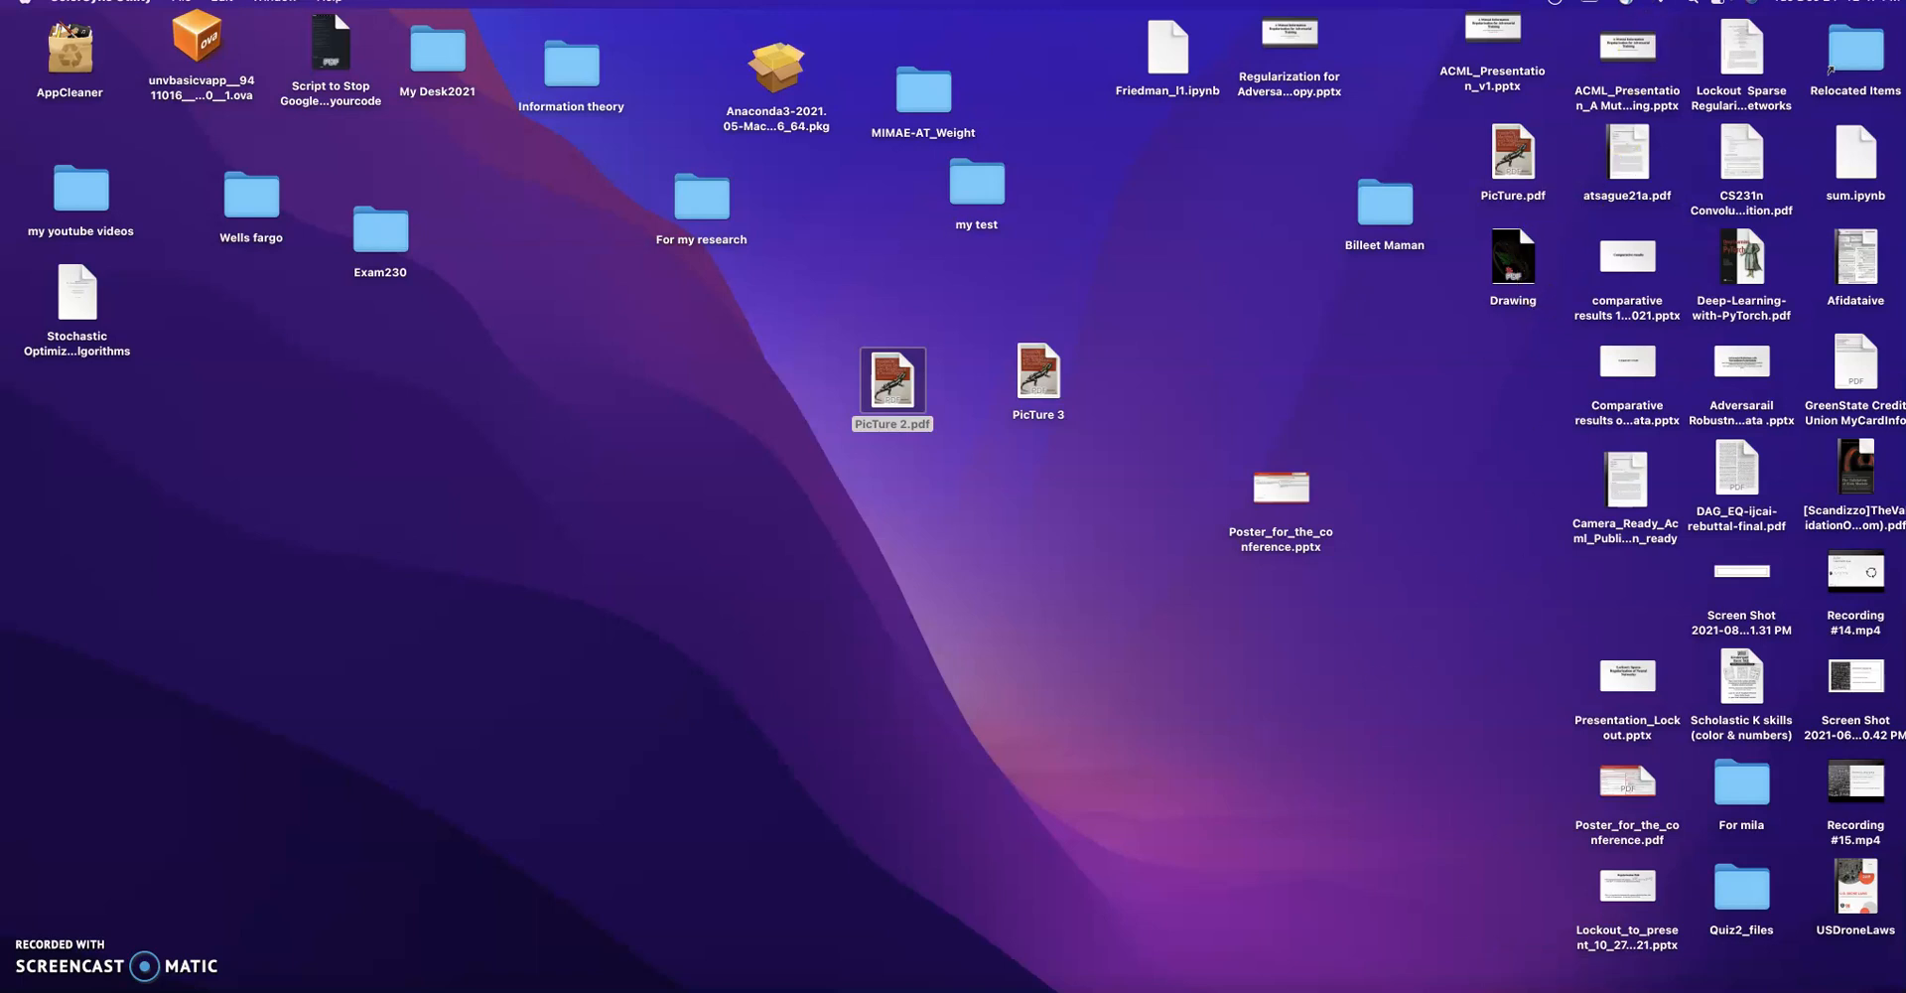
pyautogui.press('super+space')
pyautogui.write('co')
pyautogui.click(695, 286)
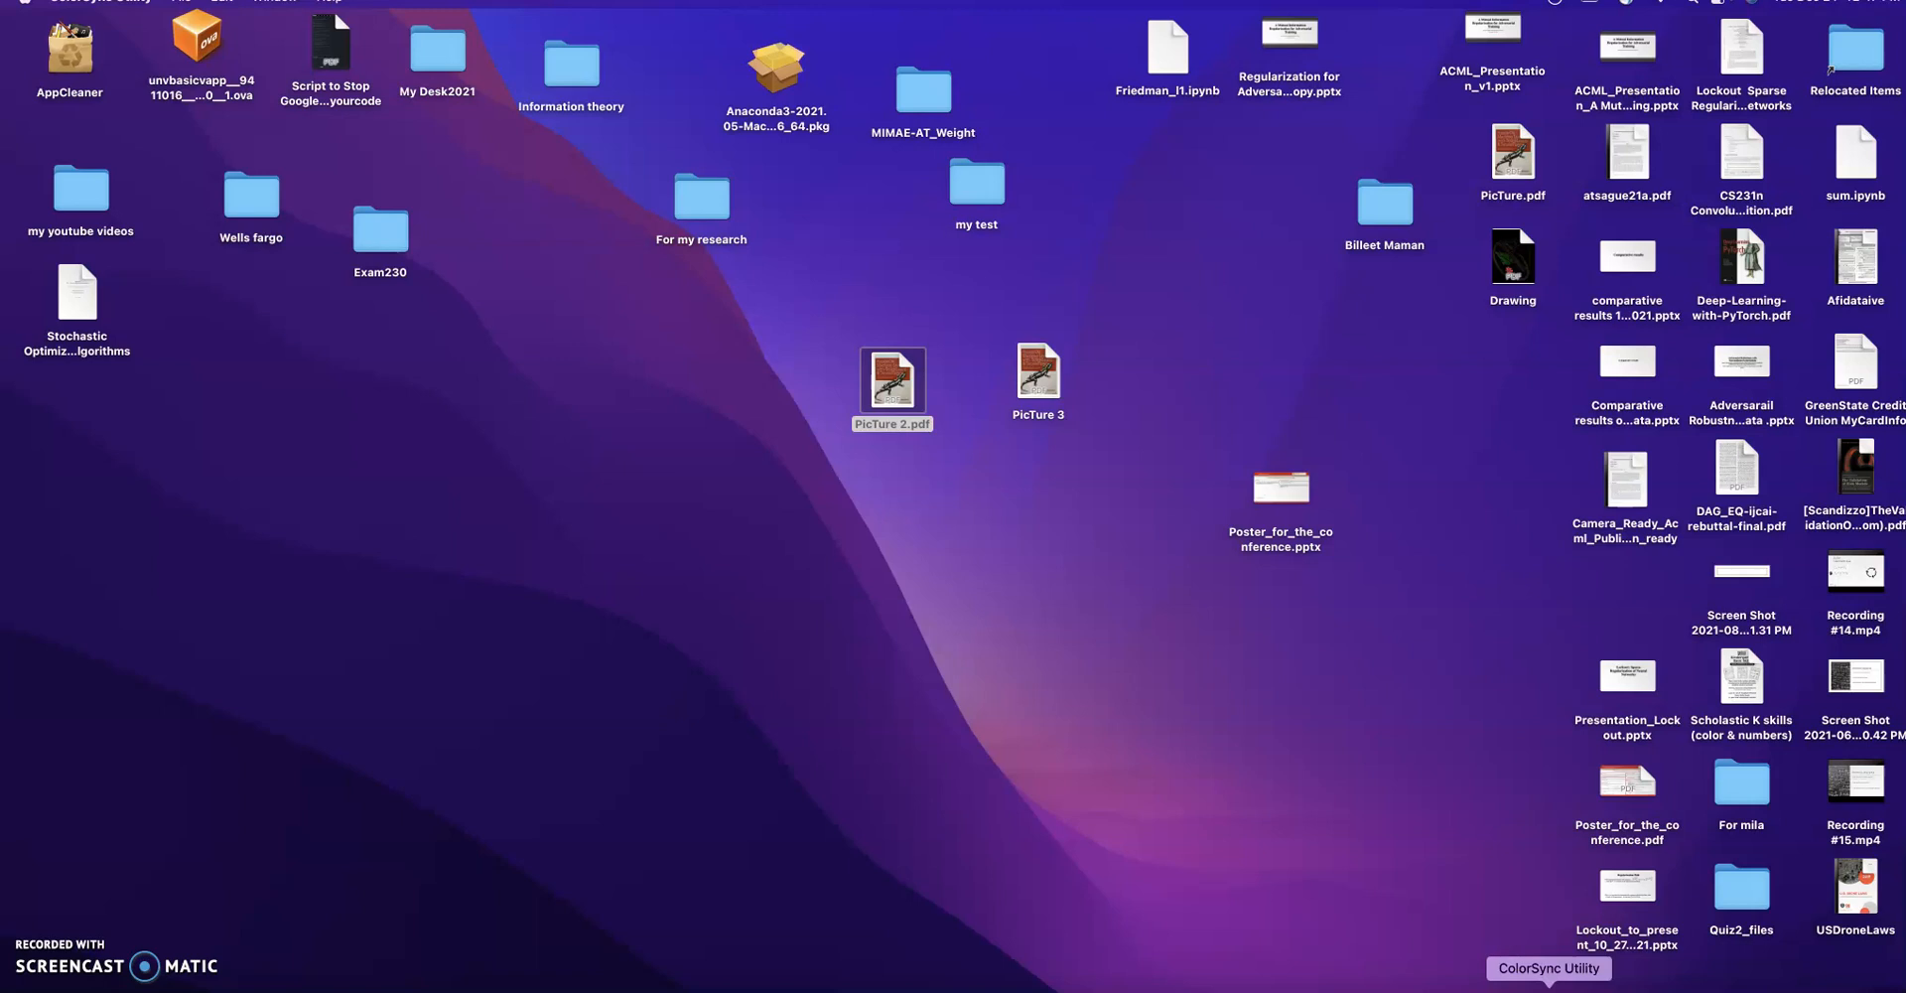
pyautogui.rightClick(1548, 988)
pyautogui.click(1558, 961)
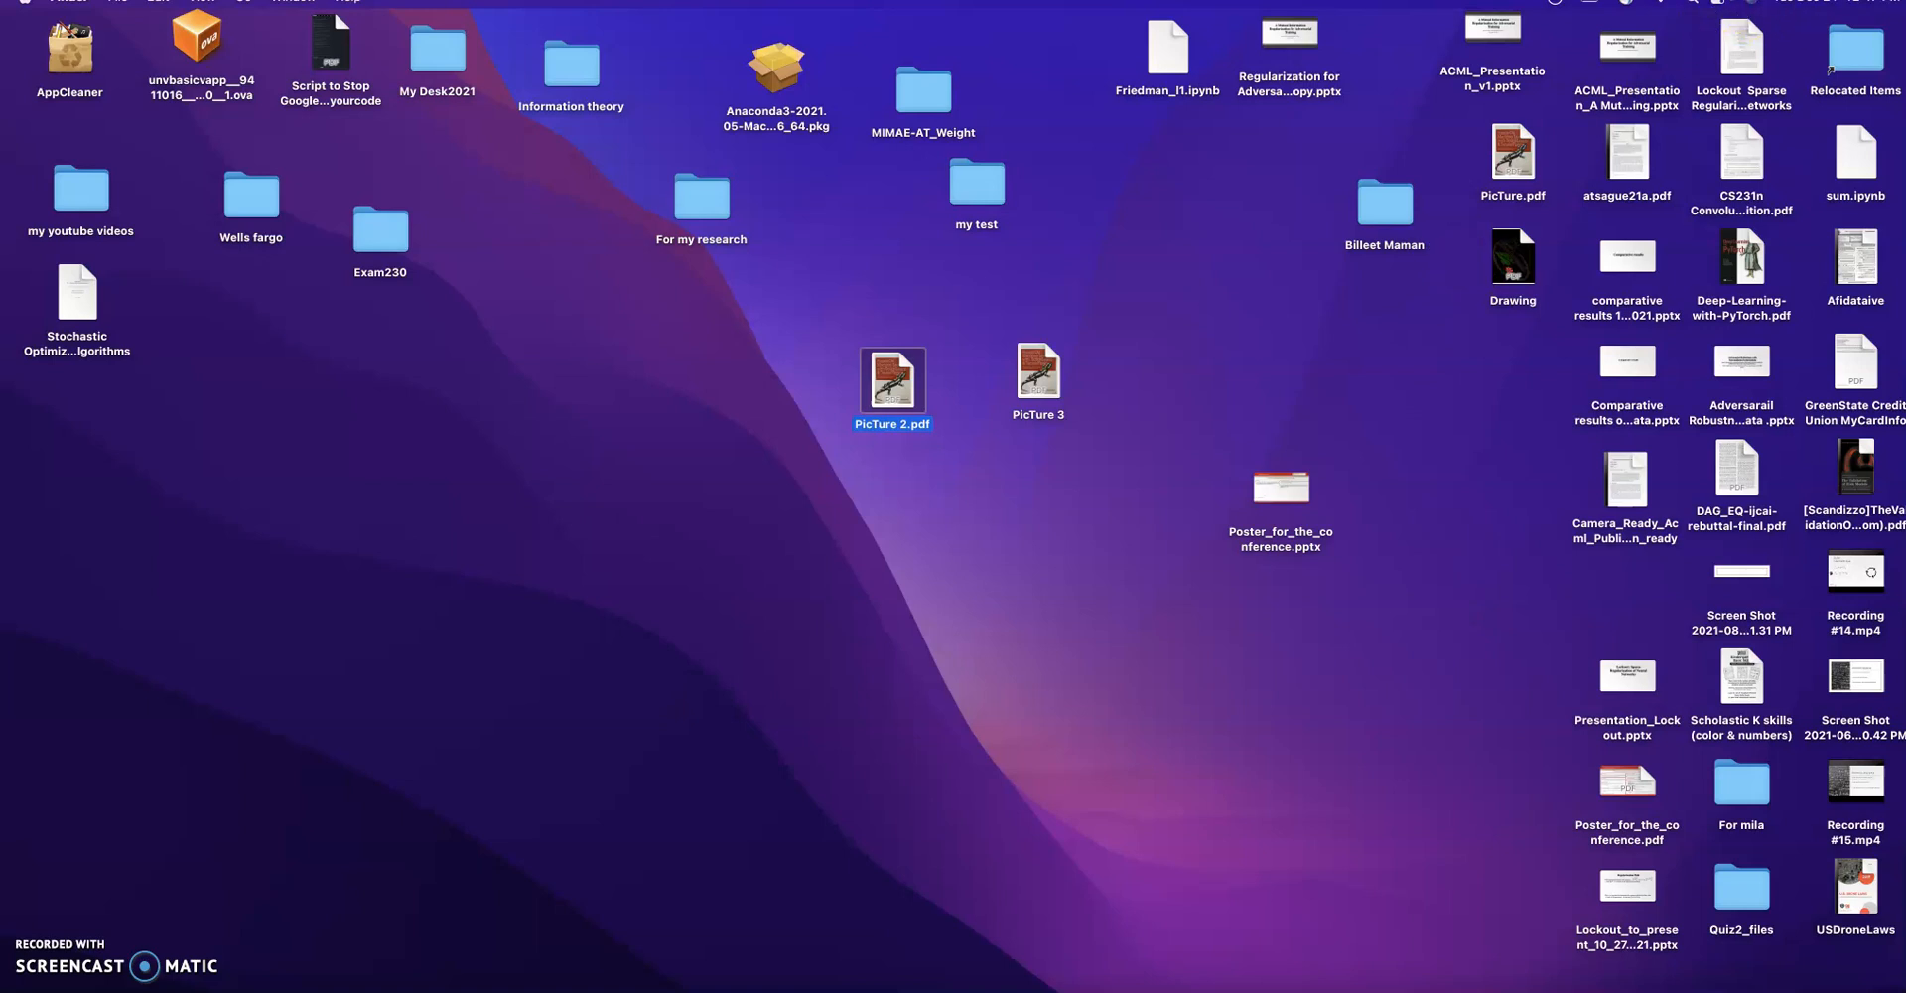
# - Switch to ColorSync Utility and create a custom filter named compress pdf
pyautogui.click(1692, 2)
pyautogui.doubleClick(717, 294)
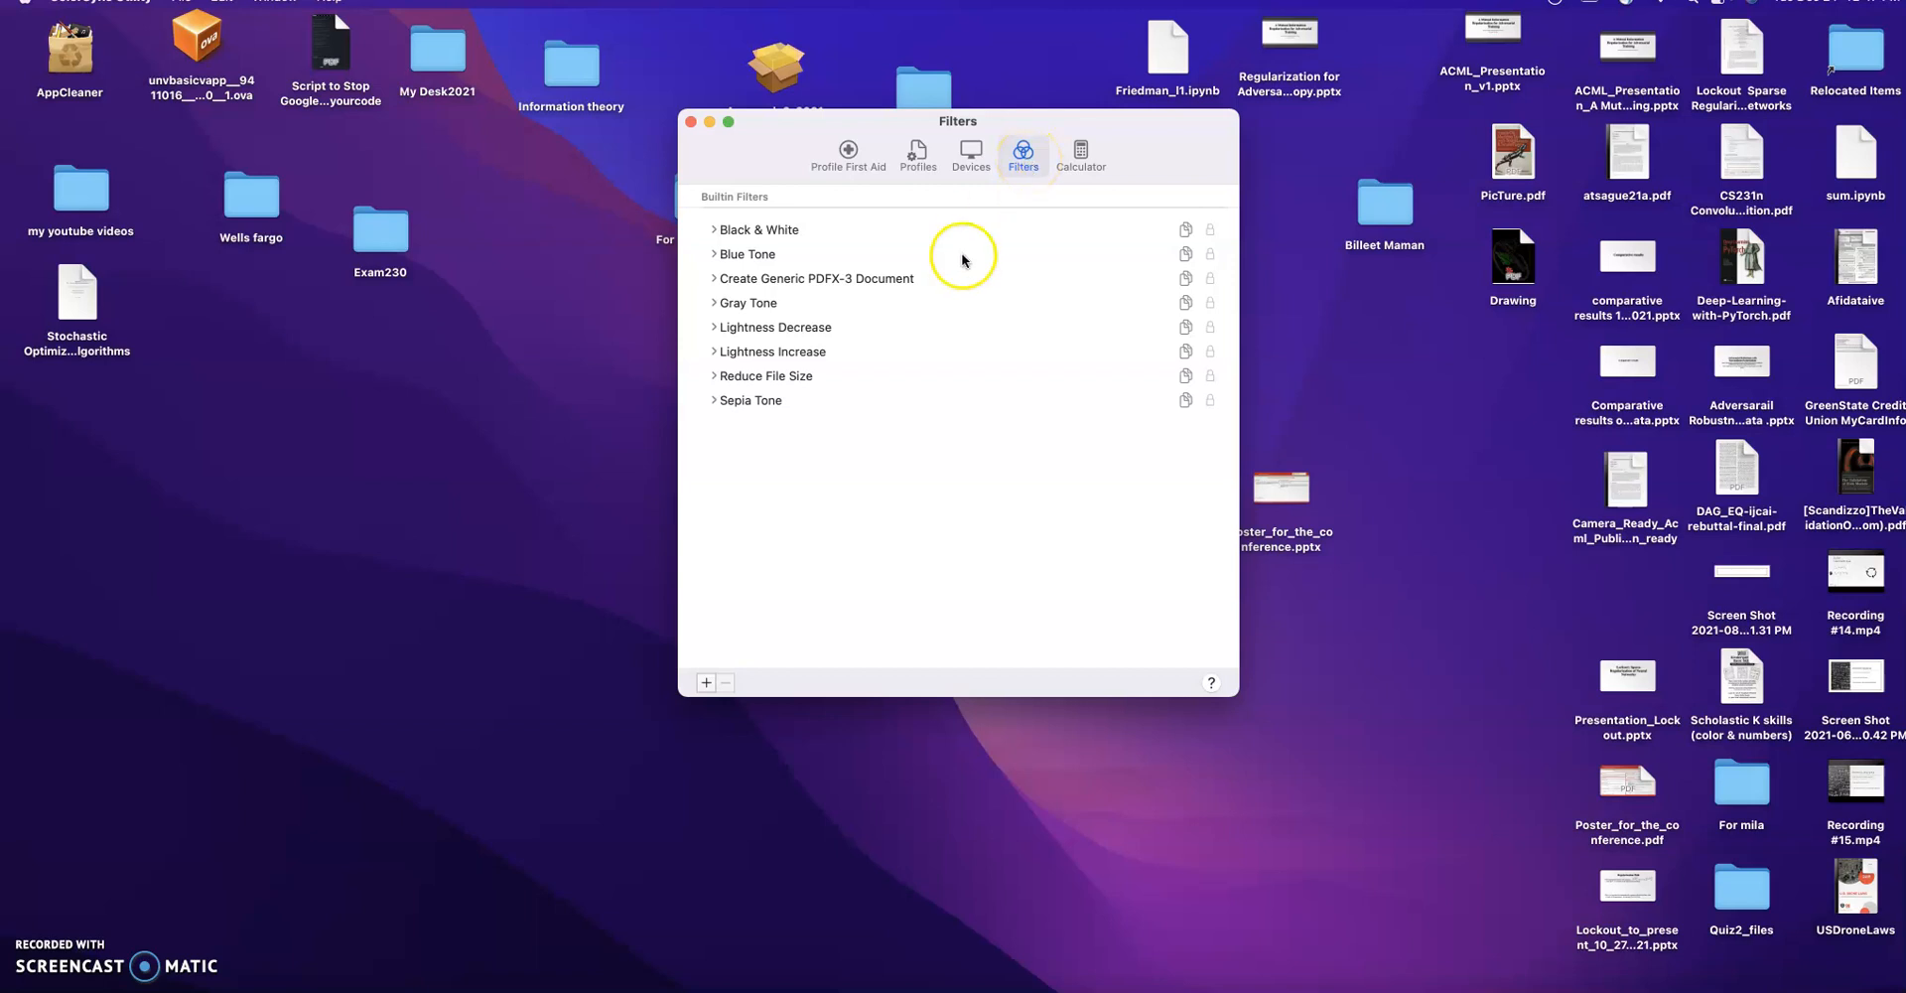
pyautogui.click(704, 683)
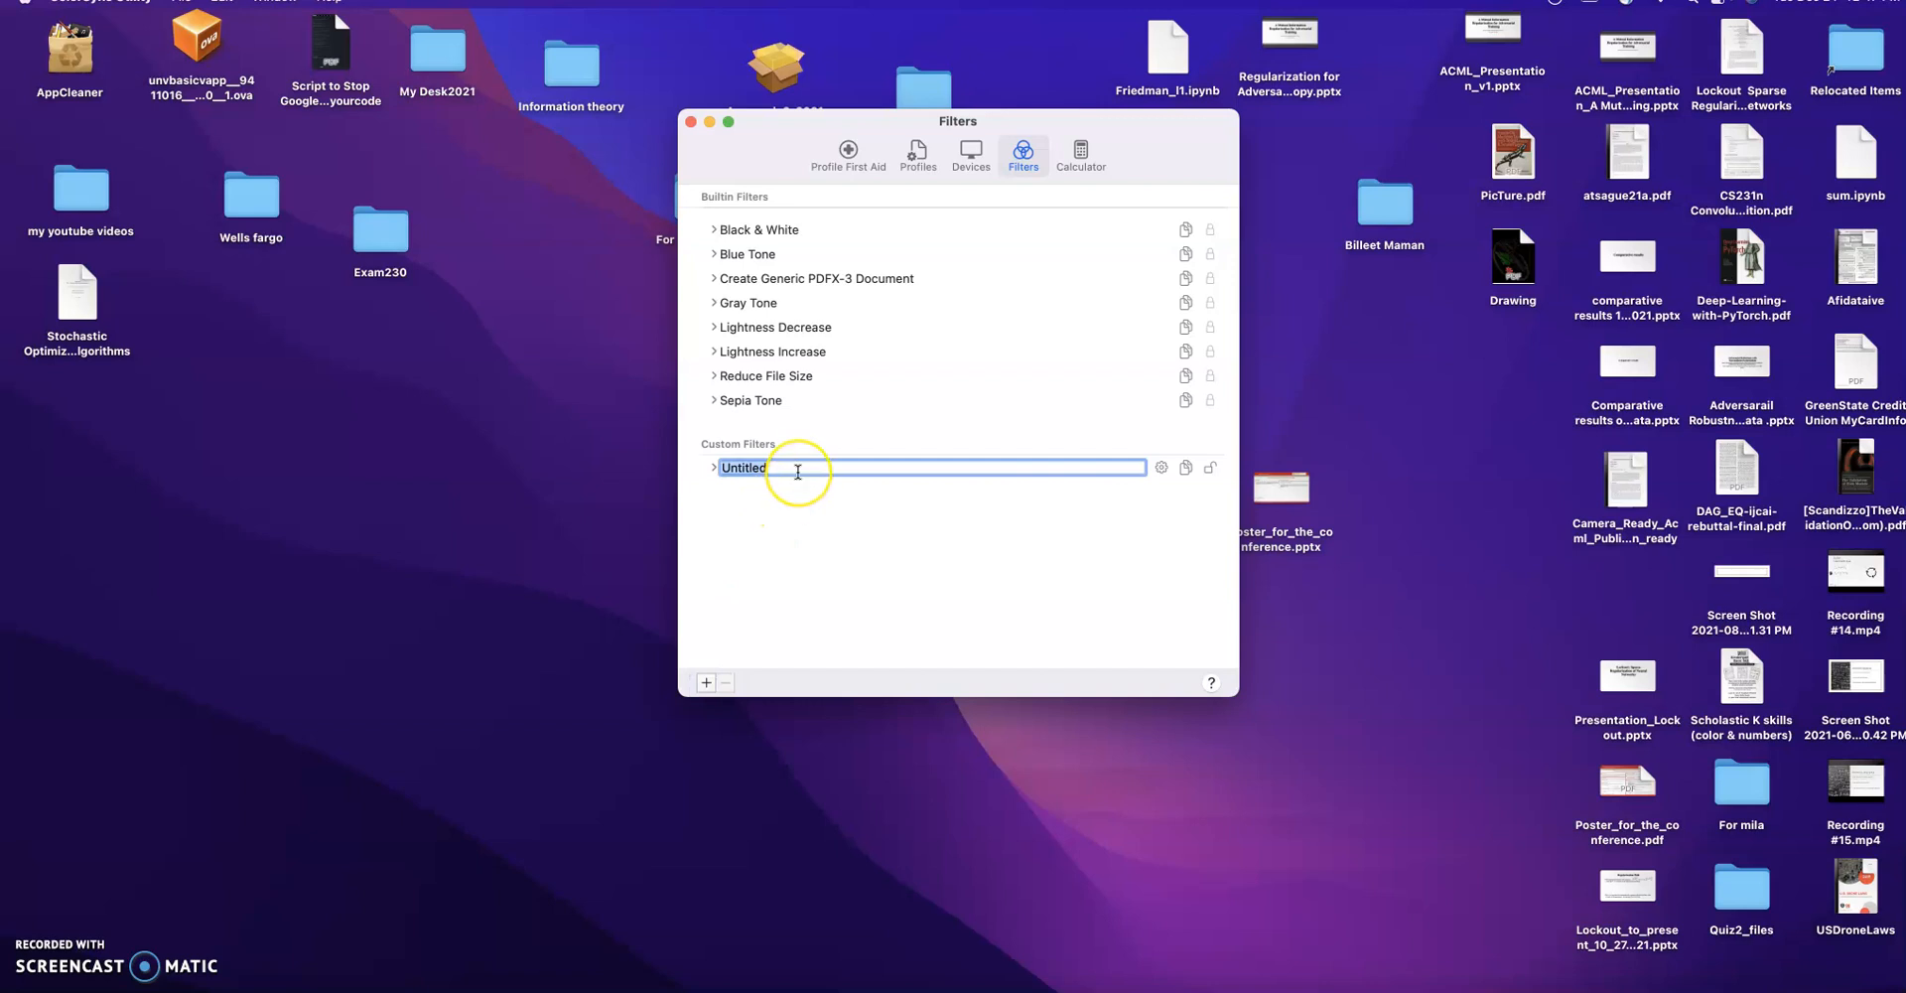
pyautogui.press('BackSpace')
pyautogui.click(1146, 513)
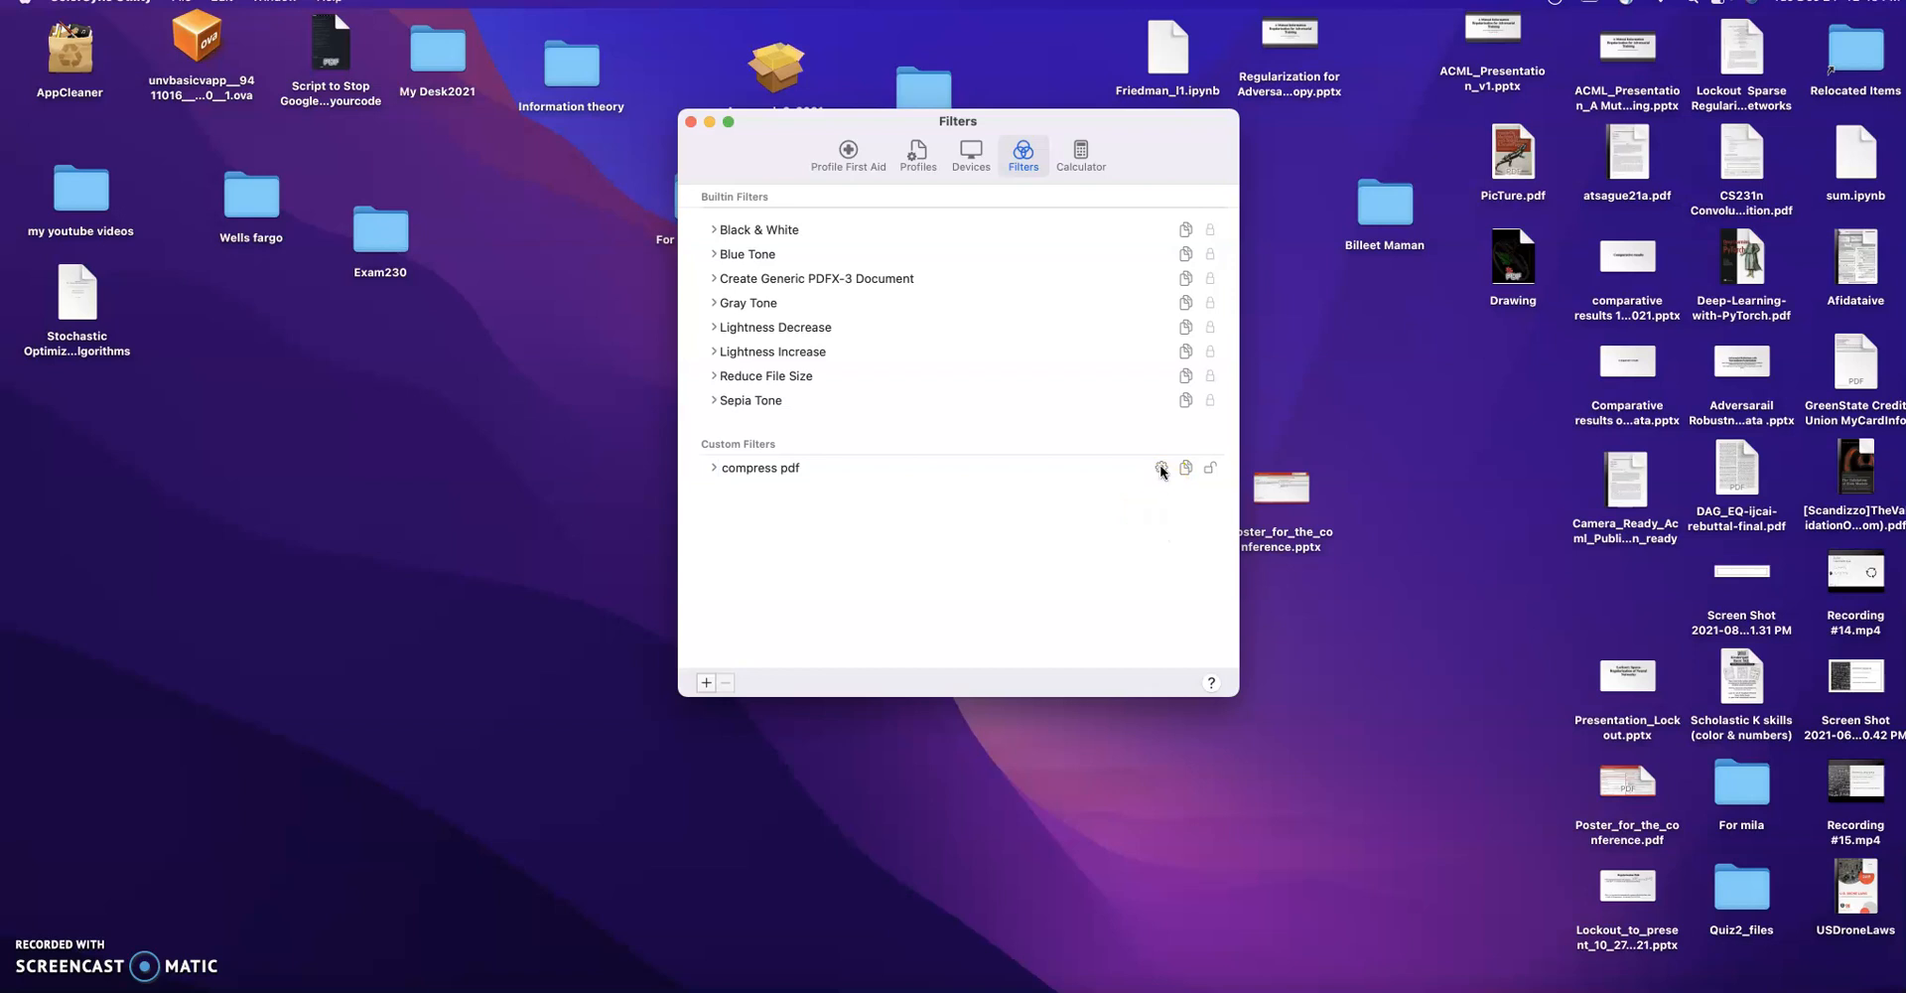
# - Add an Image Compression component from the image effects to the compress pdf filter
pyautogui.click(1160, 467)
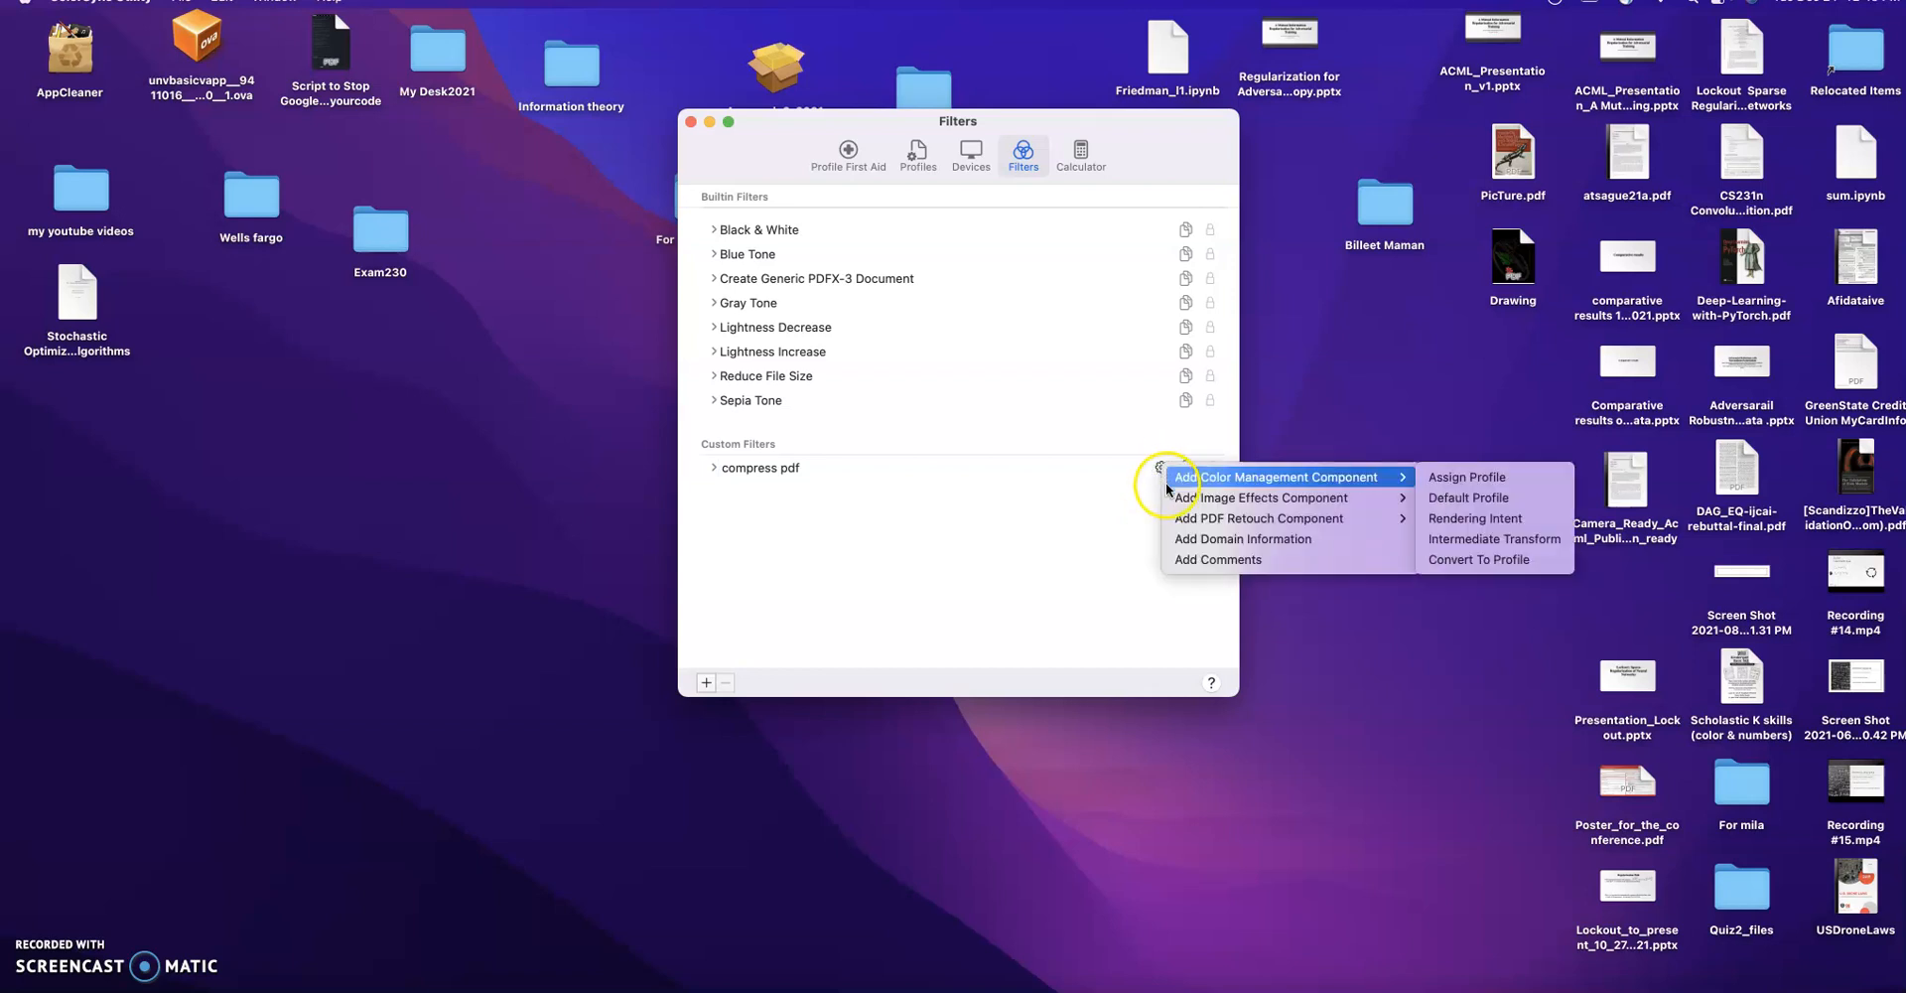
pyautogui.moveTo(1169, 505)
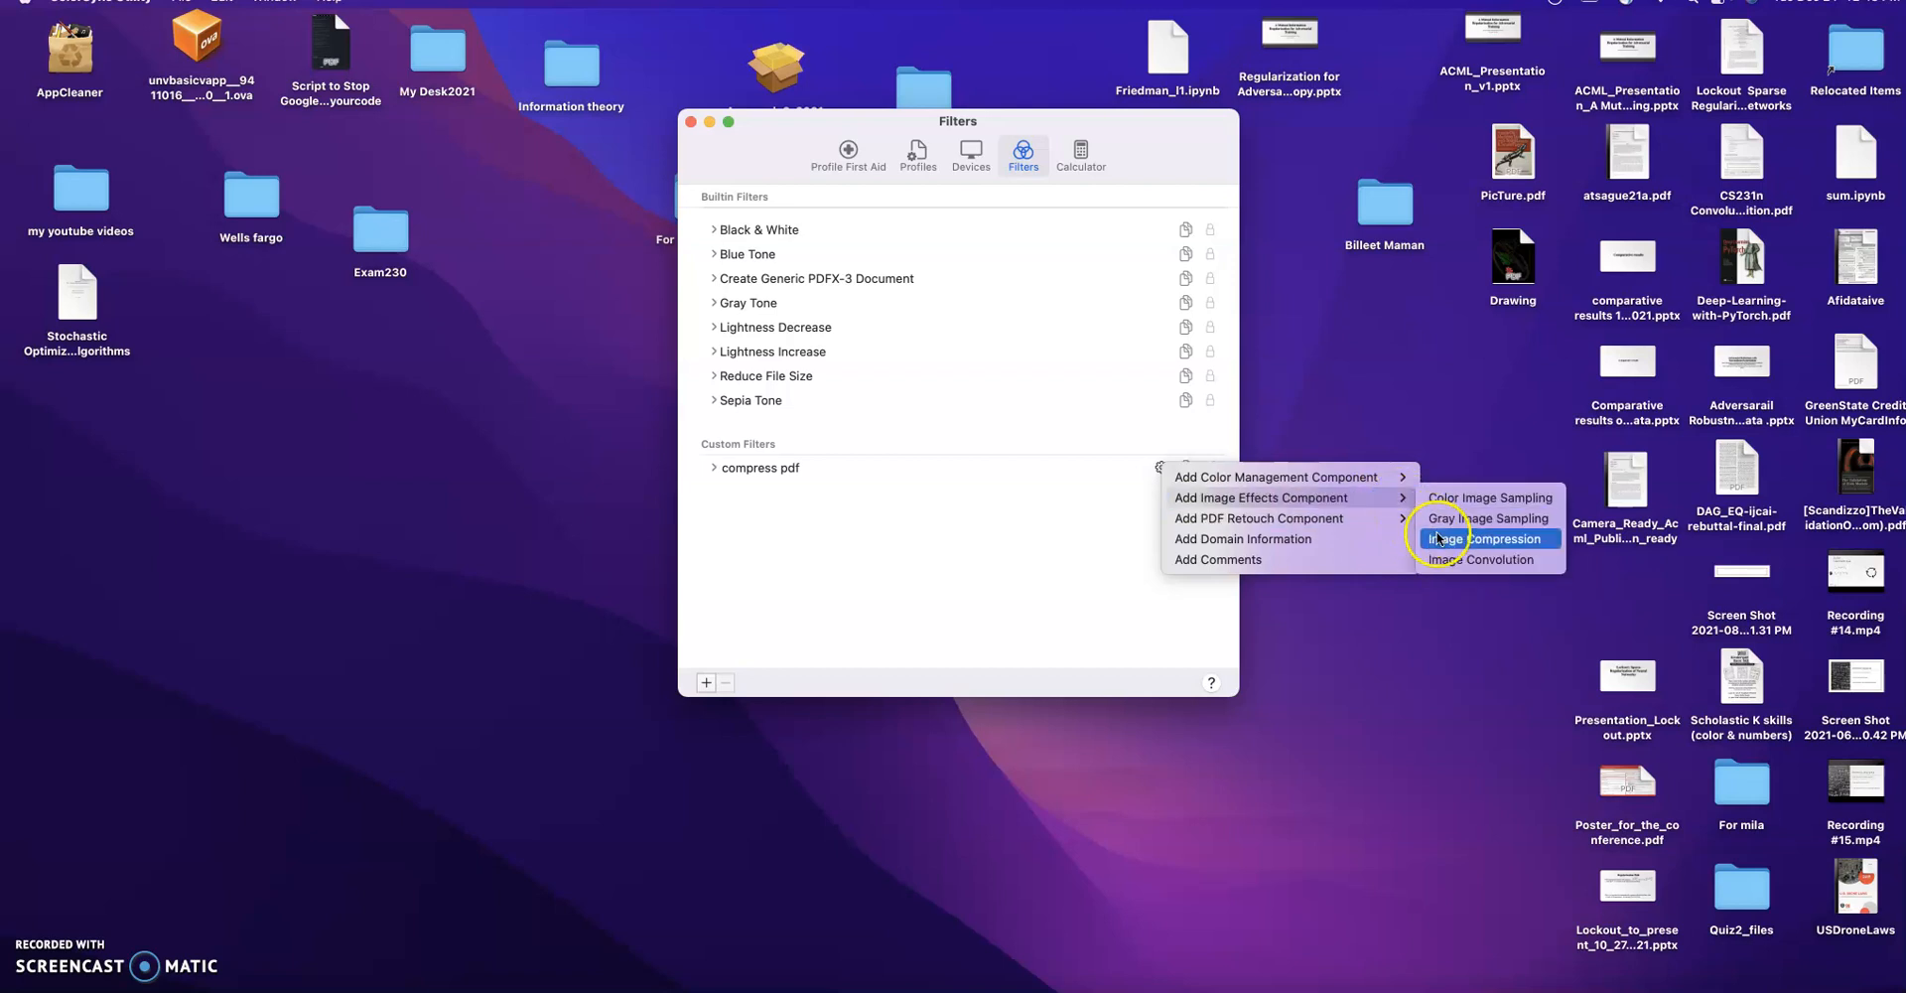
pyautogui.click(1442, 545)
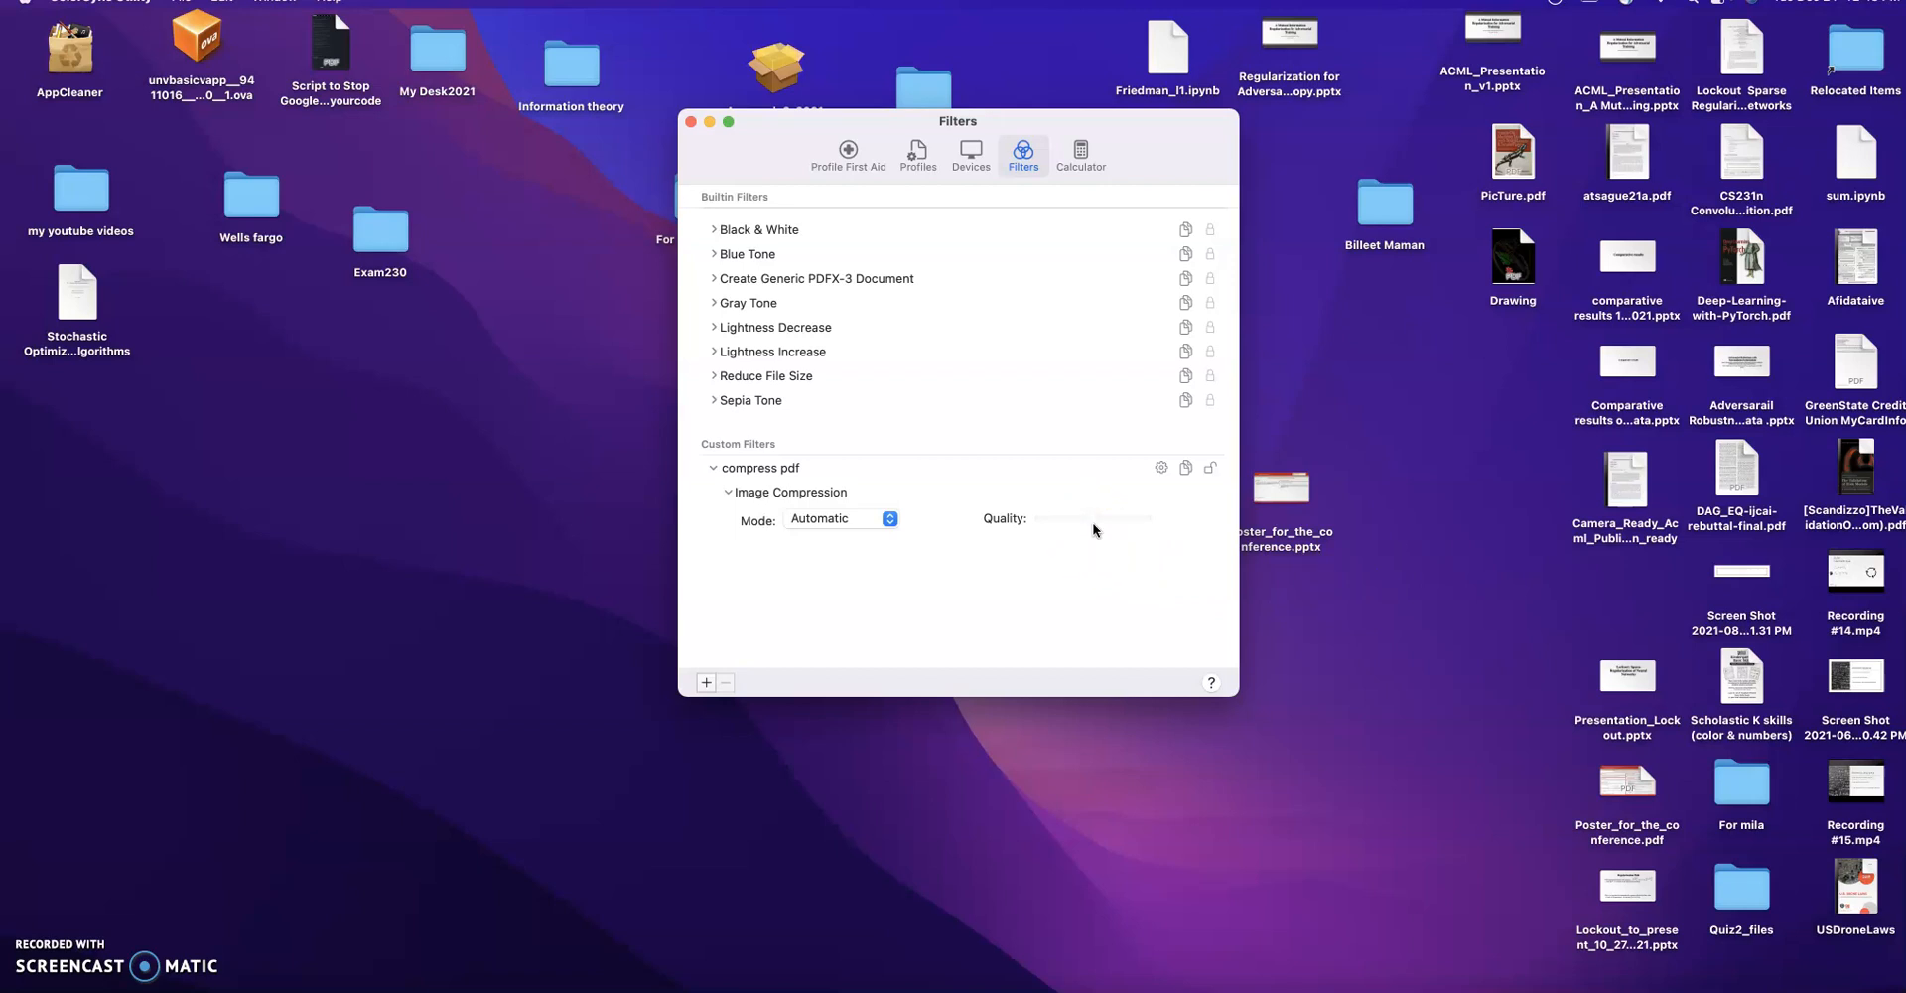
# - Set the filter's image compression mode to JPEG with quality somewhat above the middle of the scale, and close the Filters window
pyautogui.moveTo(1093, 522); pyautogui.dragTo(1103, 522)
pyautogui.click(881, 520)
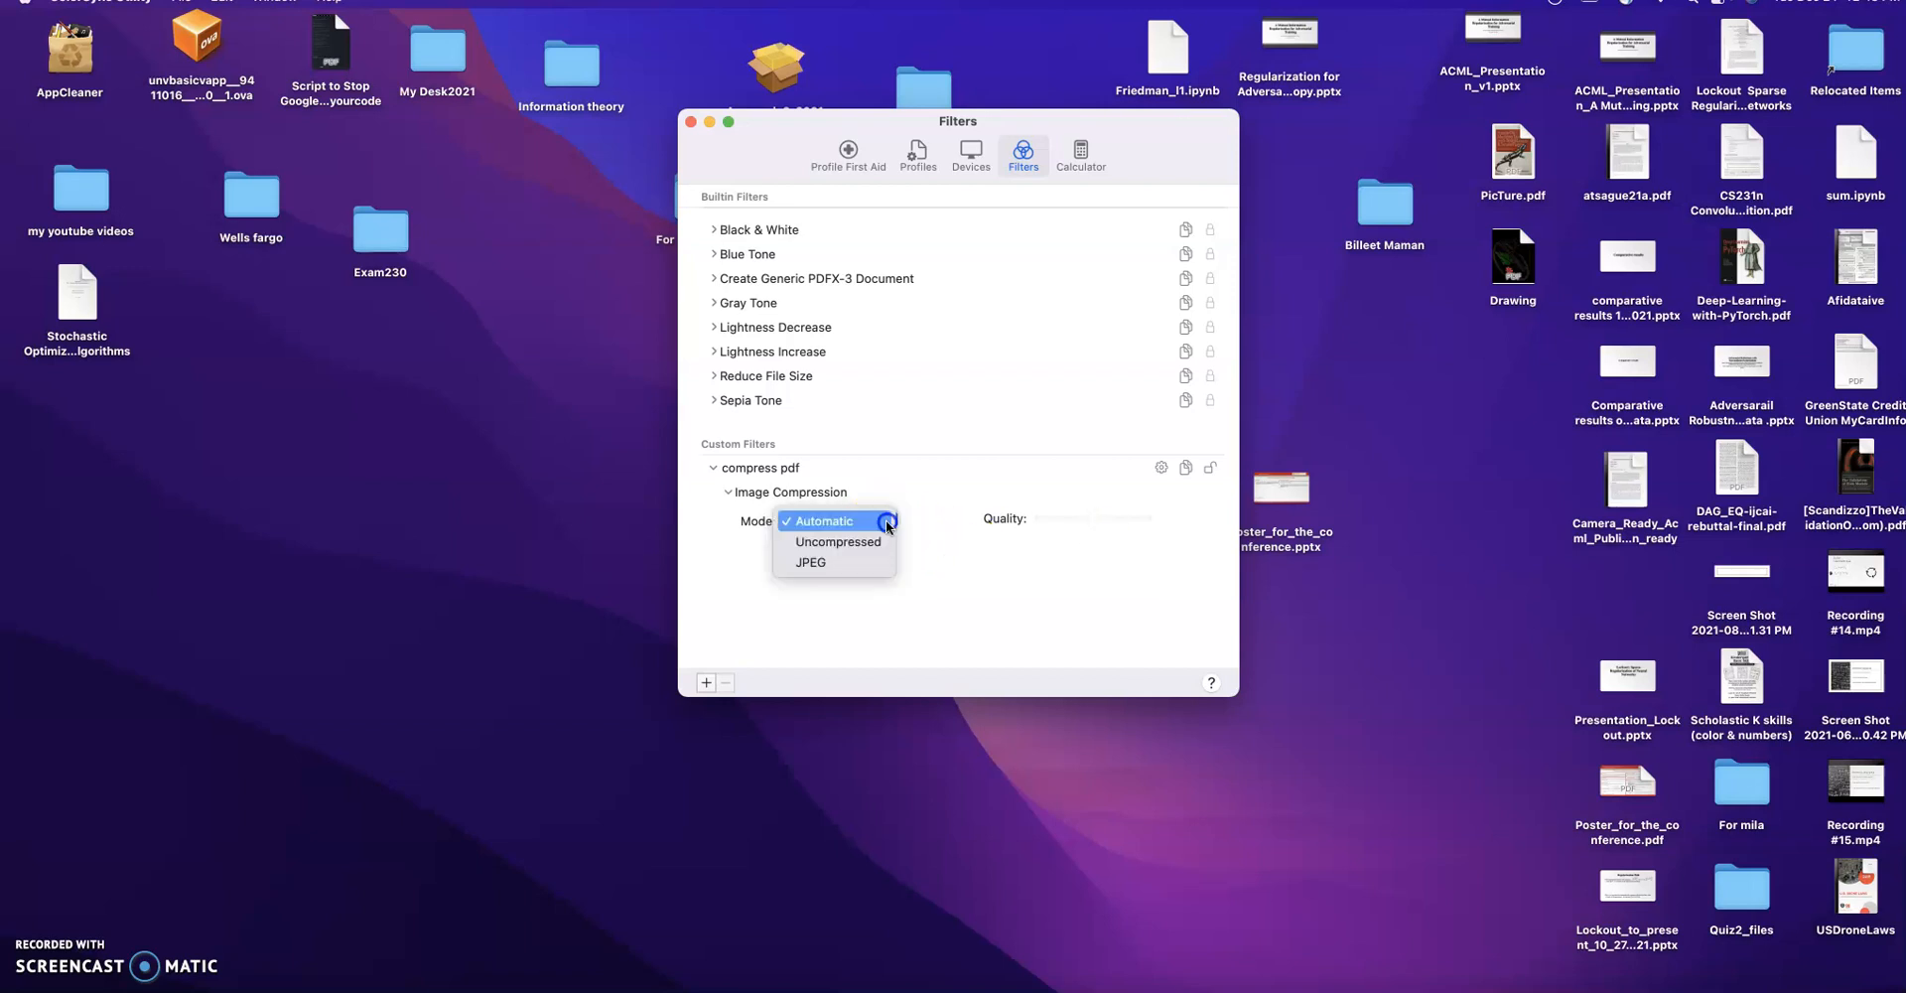
pyautogui.click(871, 557)
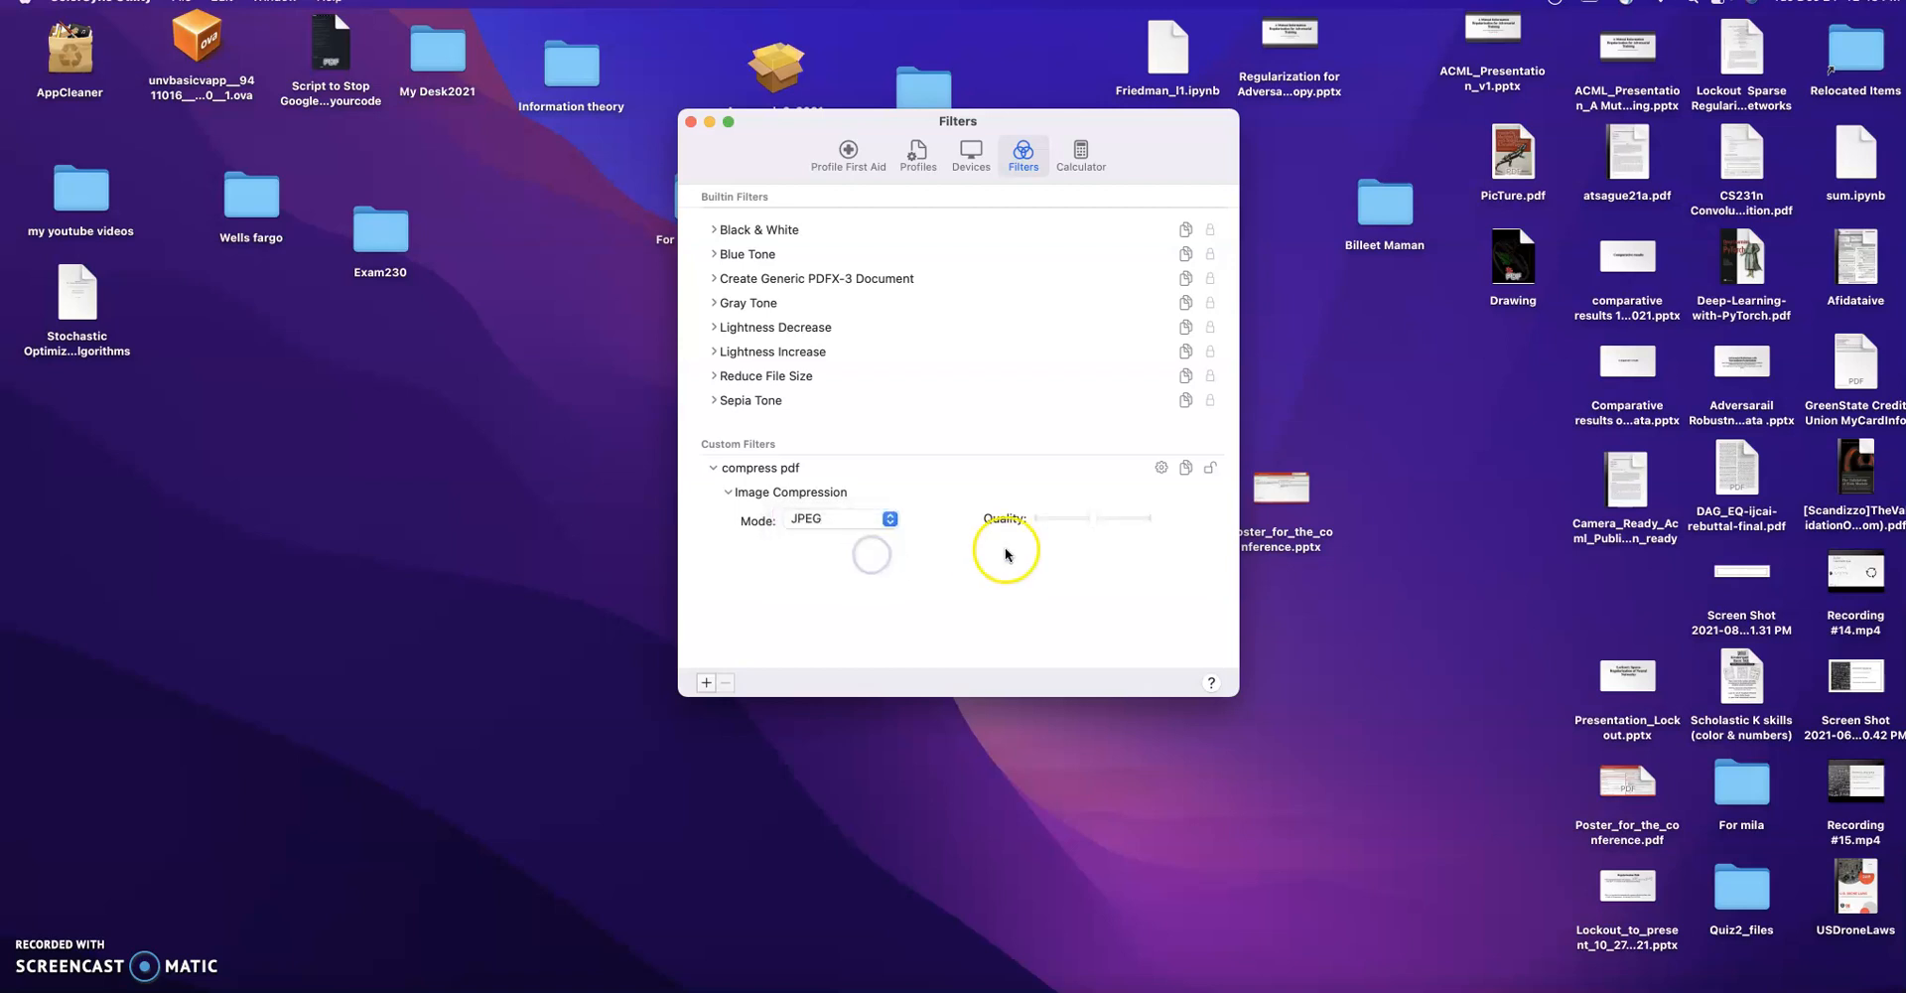
pyautogui.click(1089, 521)
pyautogui.moveTo(1088, 523); pyautogui.dragTo(1126, 526)
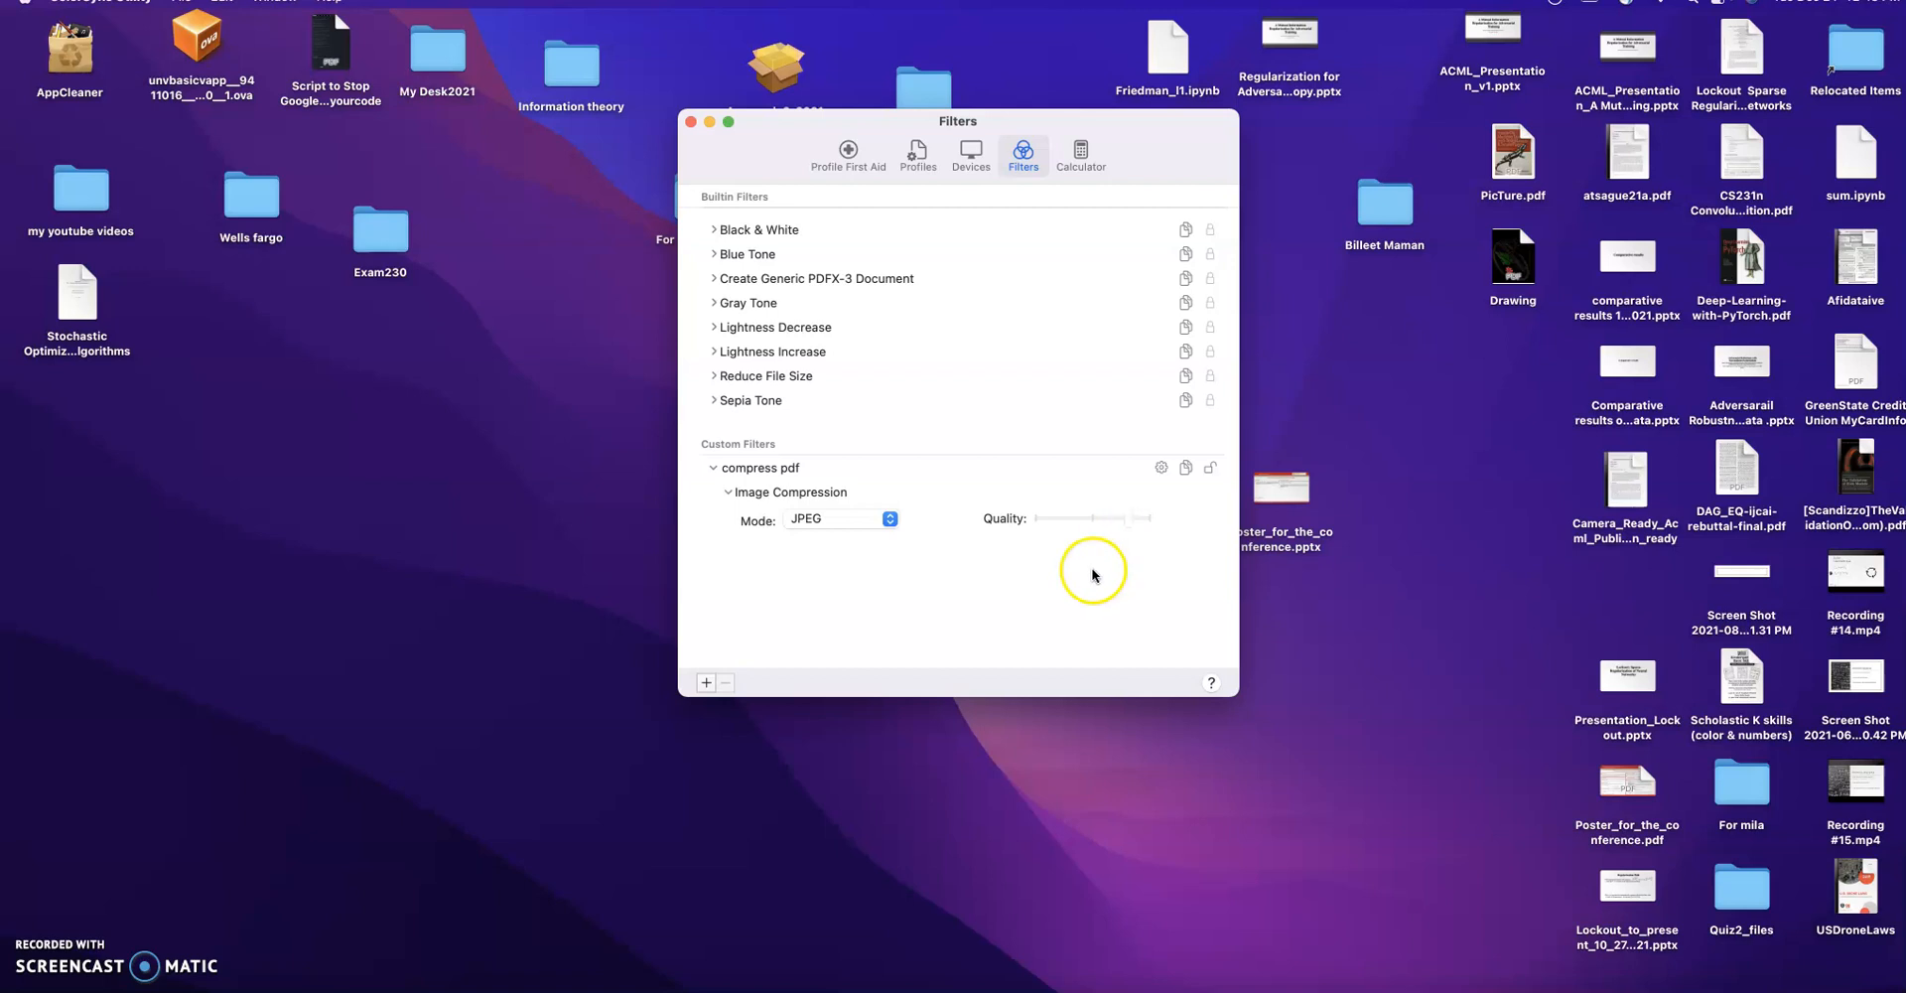
pyautogui.click(692, 121)
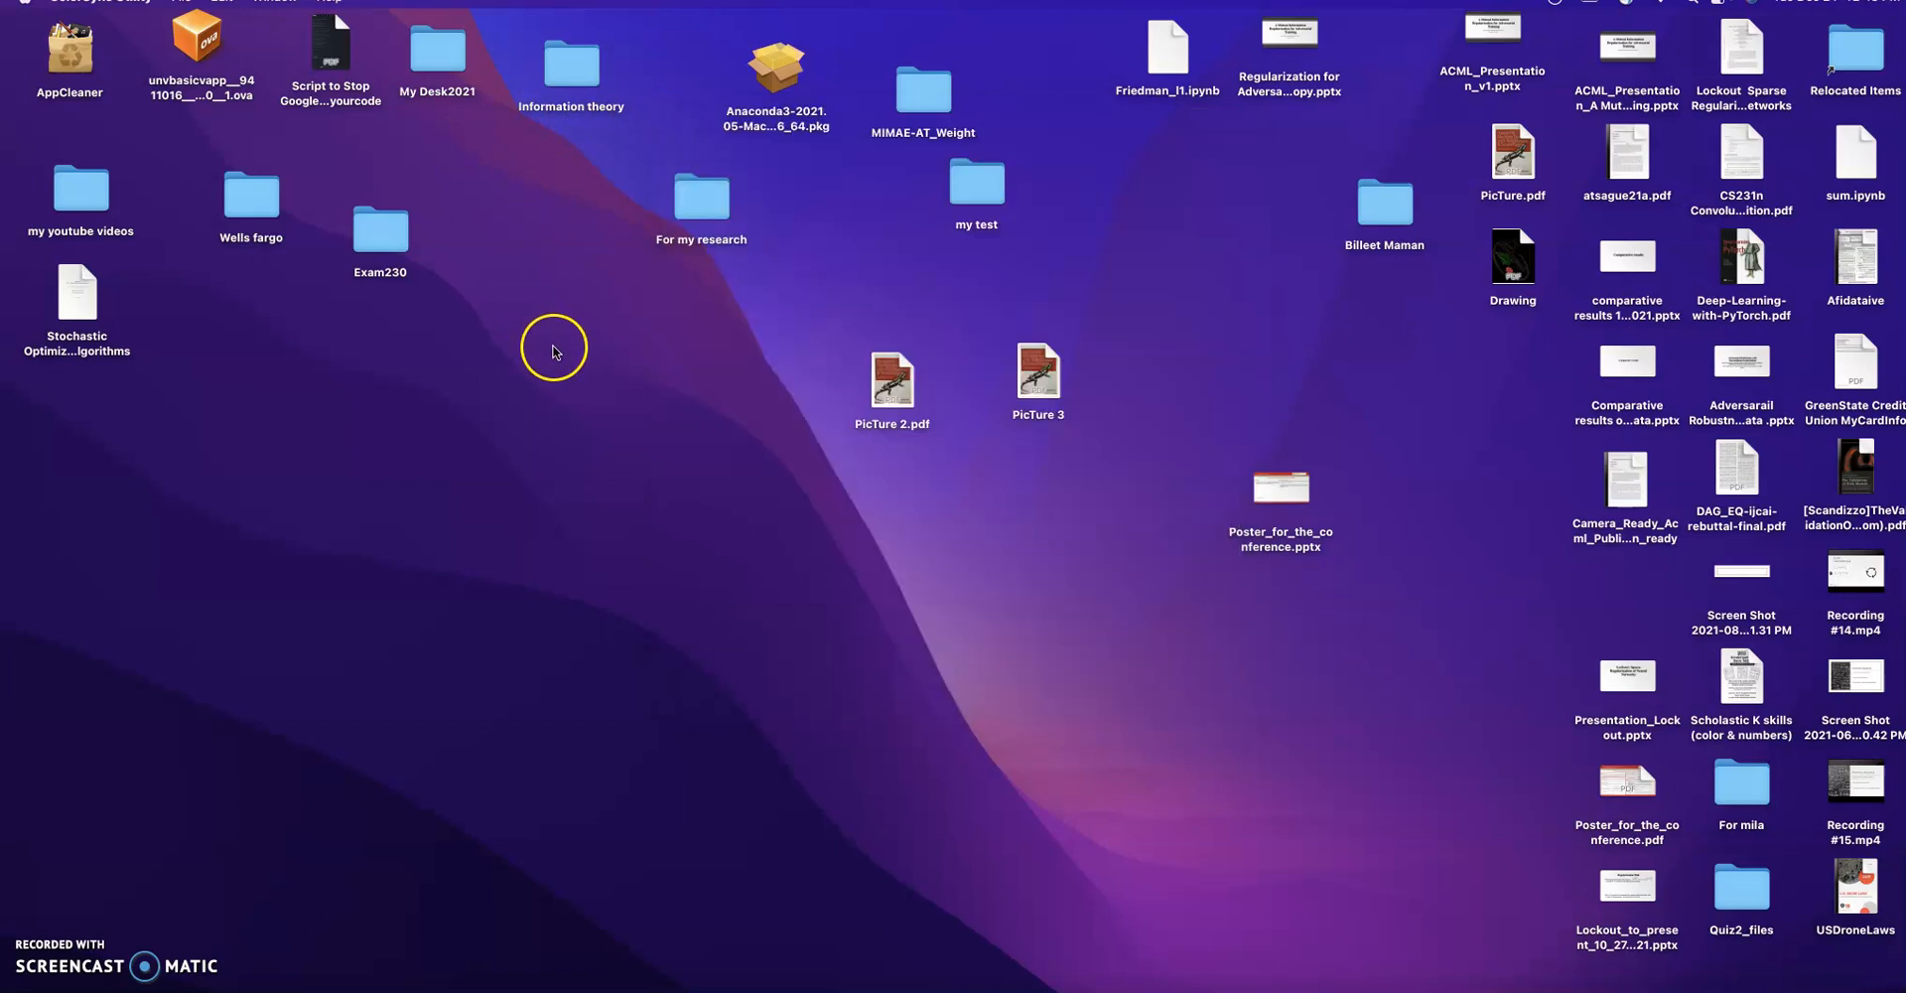
# - Open PicTure 2.pdf from the desktop and set up a PDF export that uses the compress pdf Quartz filter
pyautogui.doubleClick(894, 381)
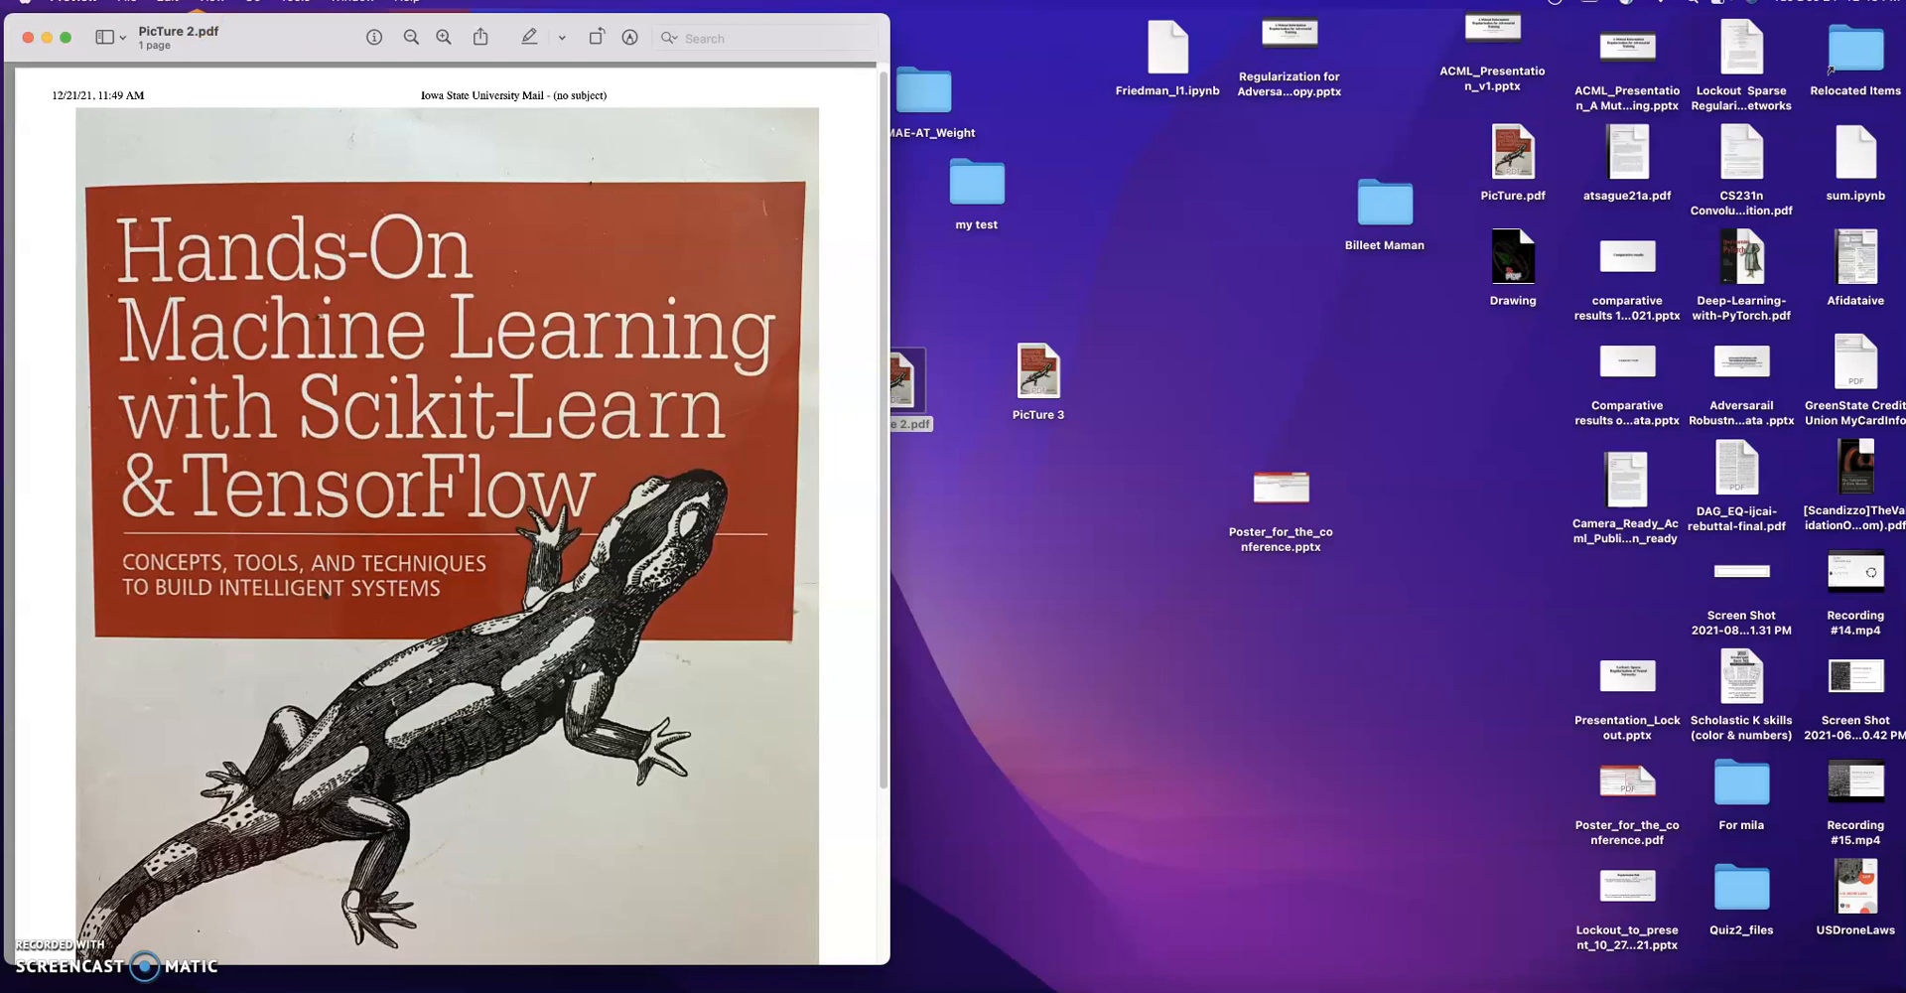
pyautogui.click(127, 4)
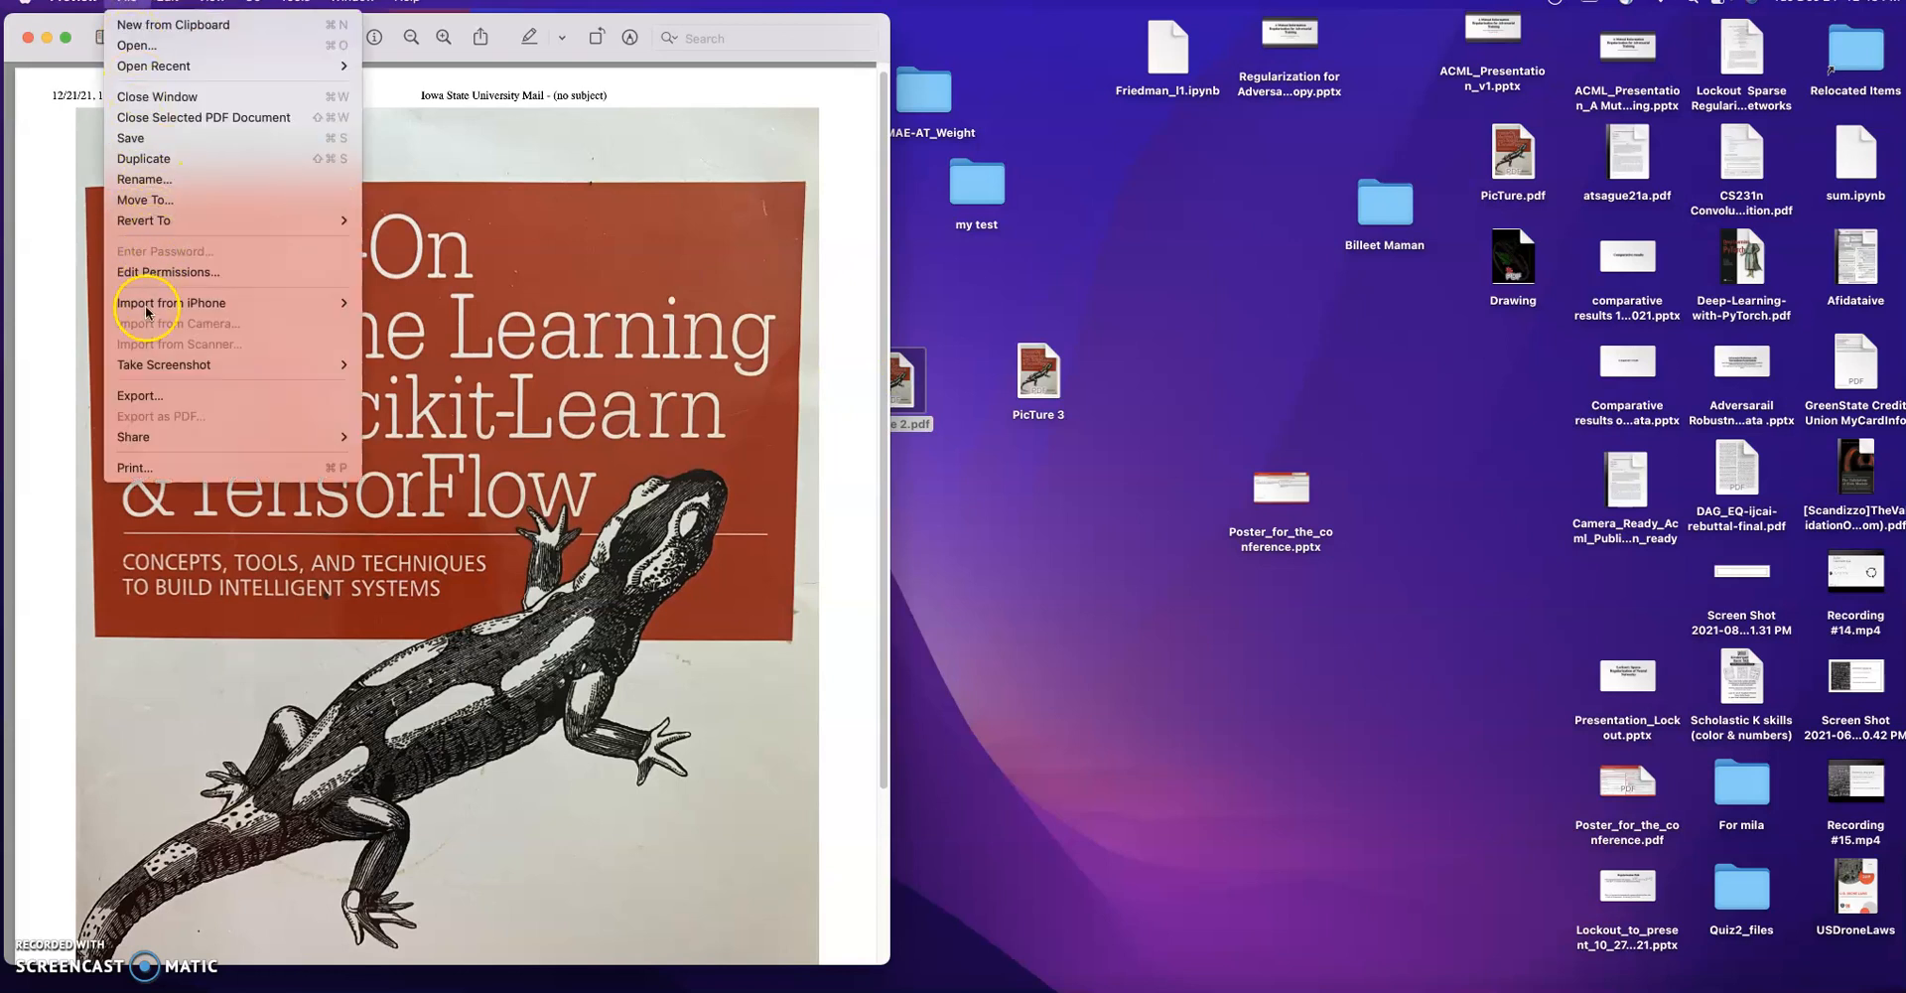
pyautogui.click(149, 395)
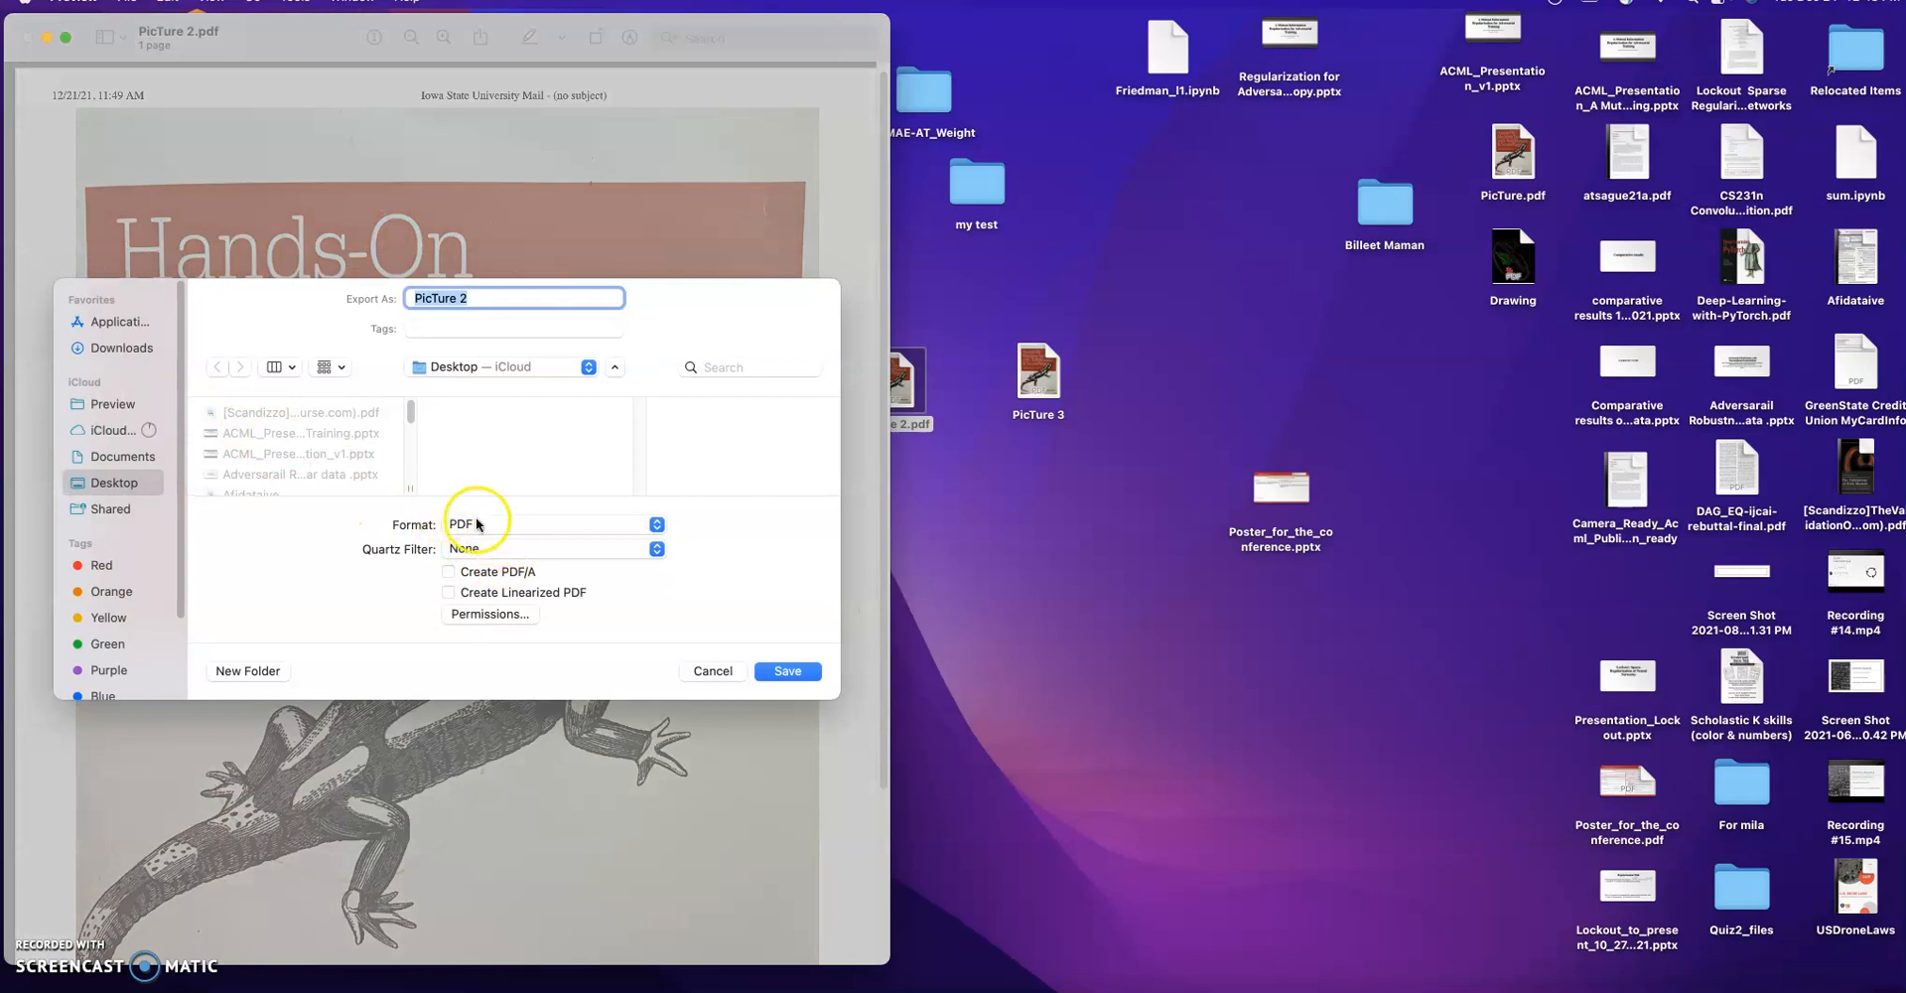
pyautogui.click(657, 549)
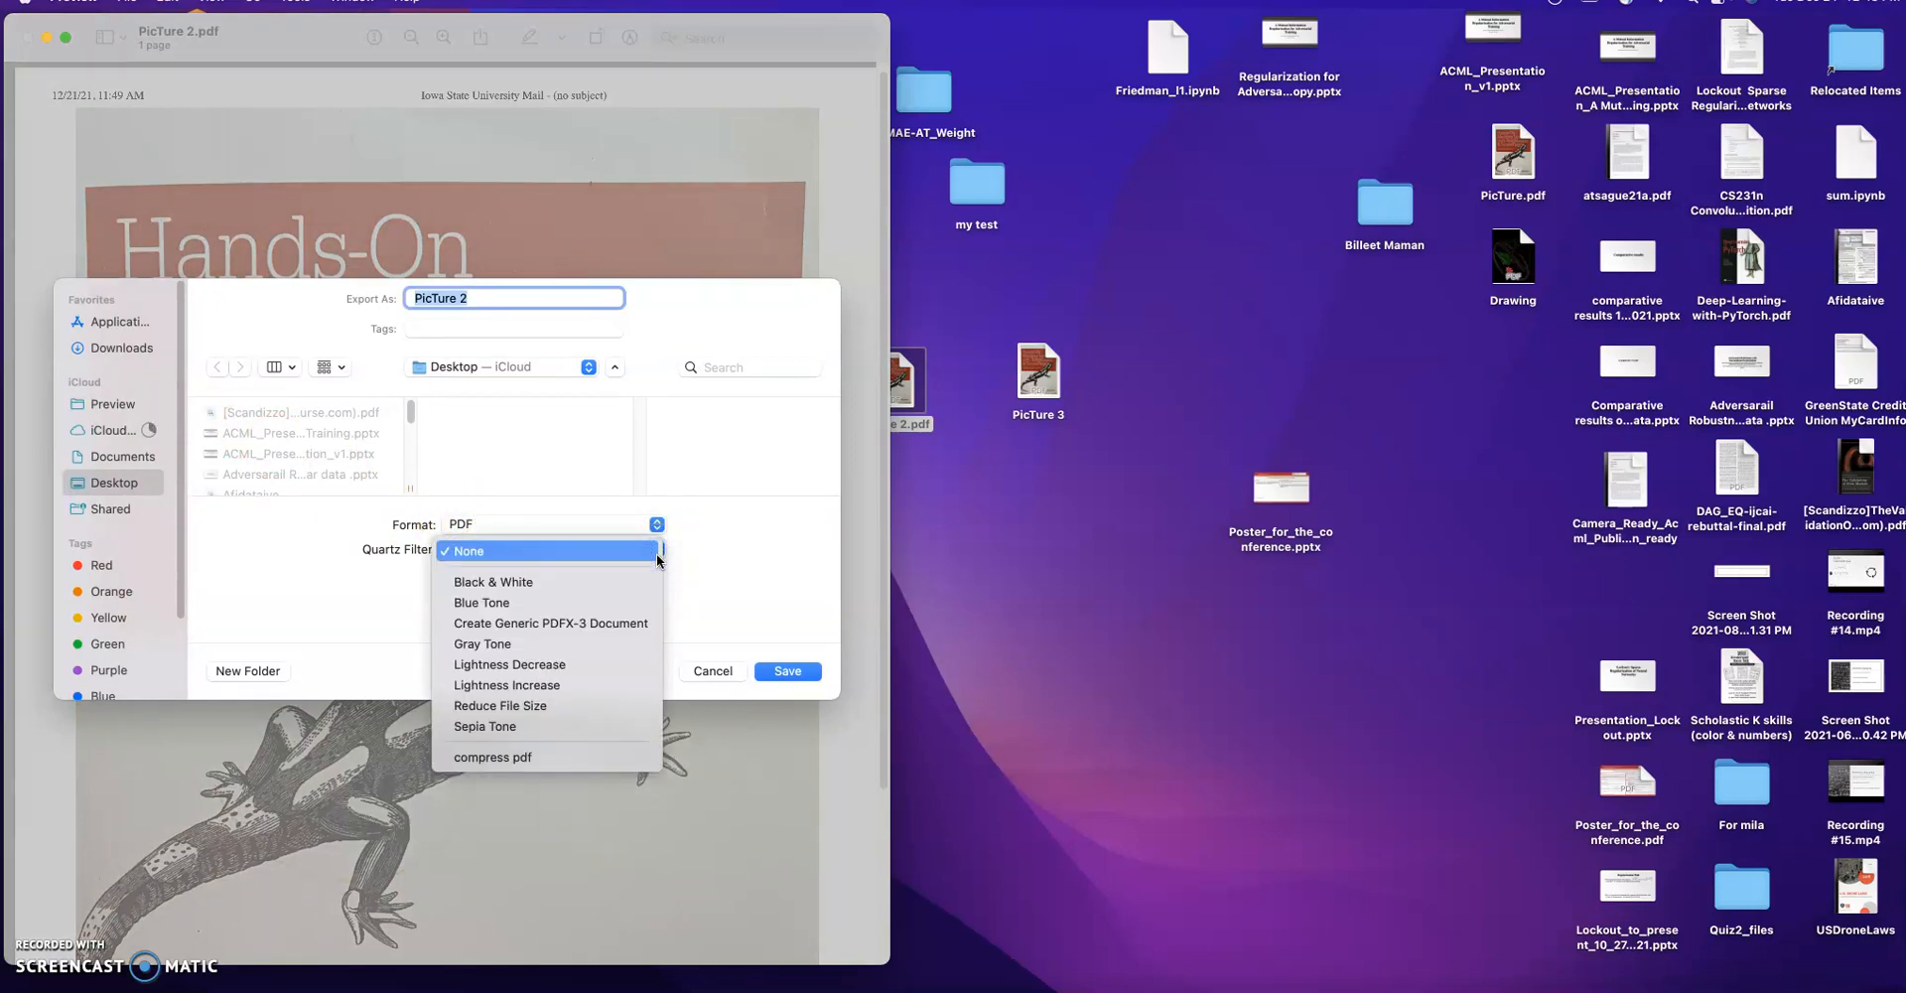
pyautogui.click(544, 758)
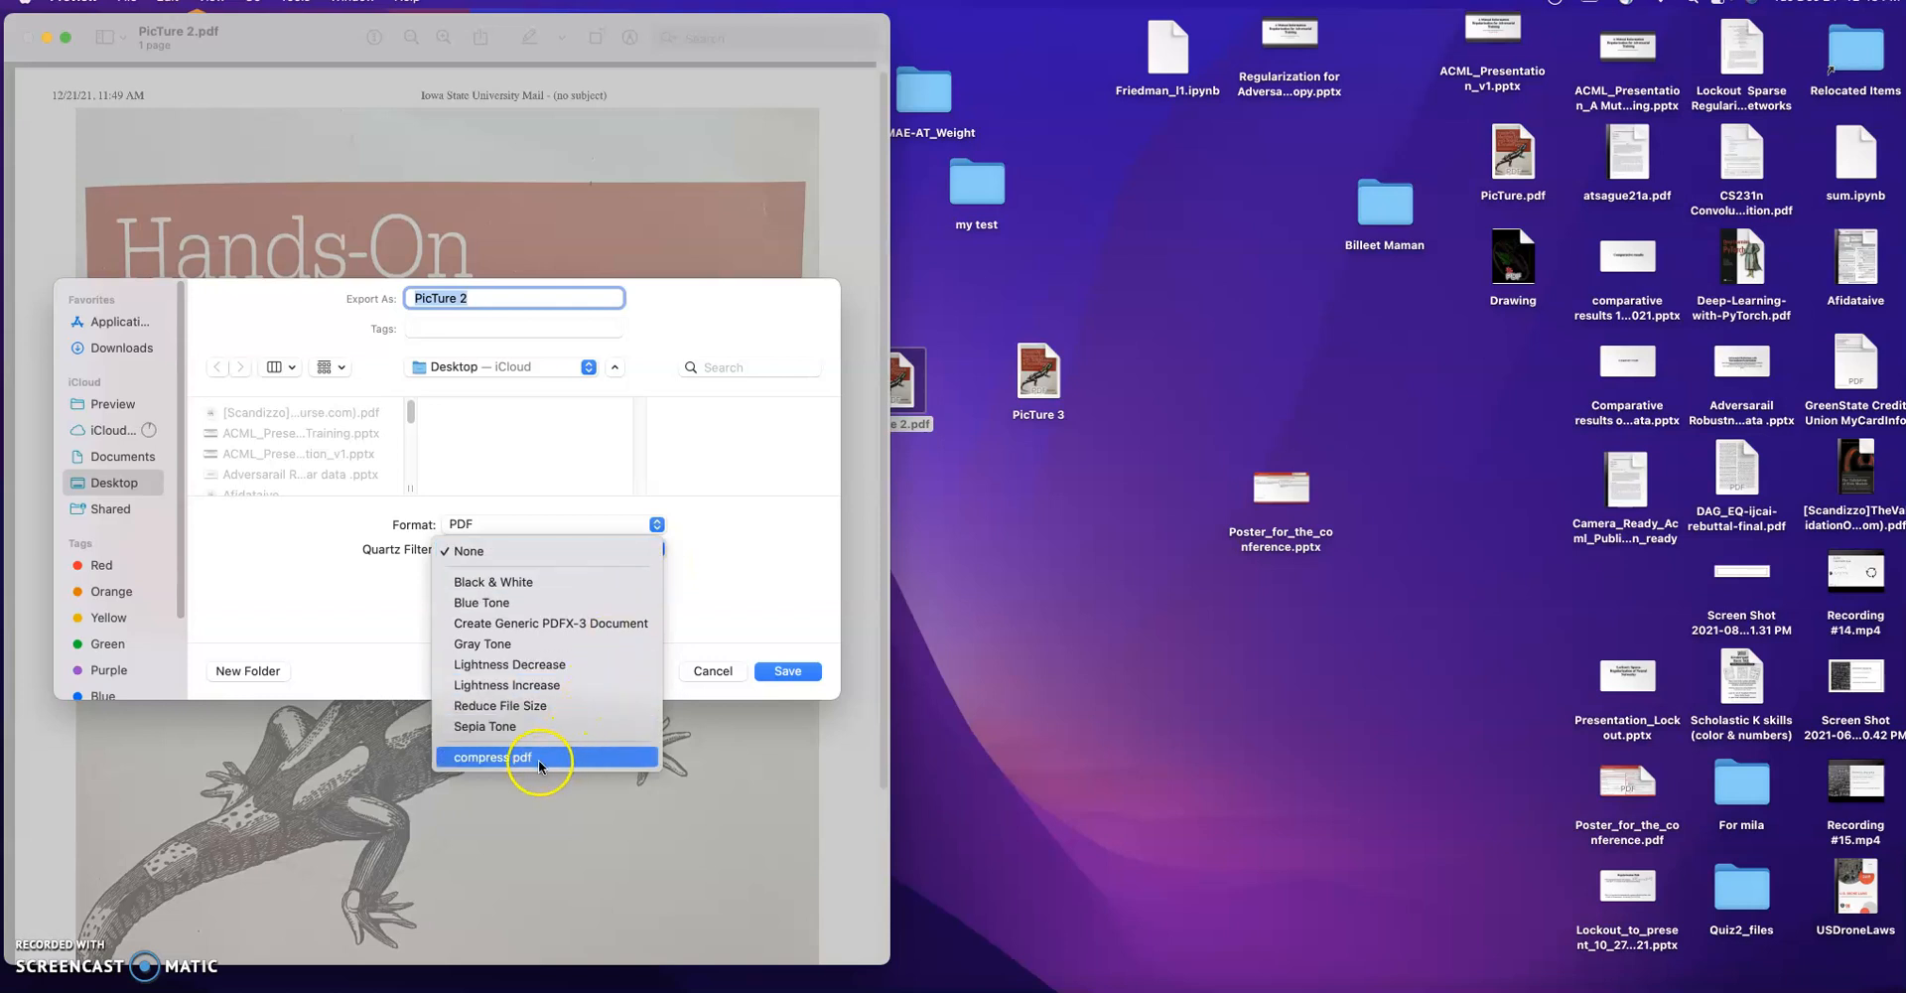
pyautogui.click(533, 761)
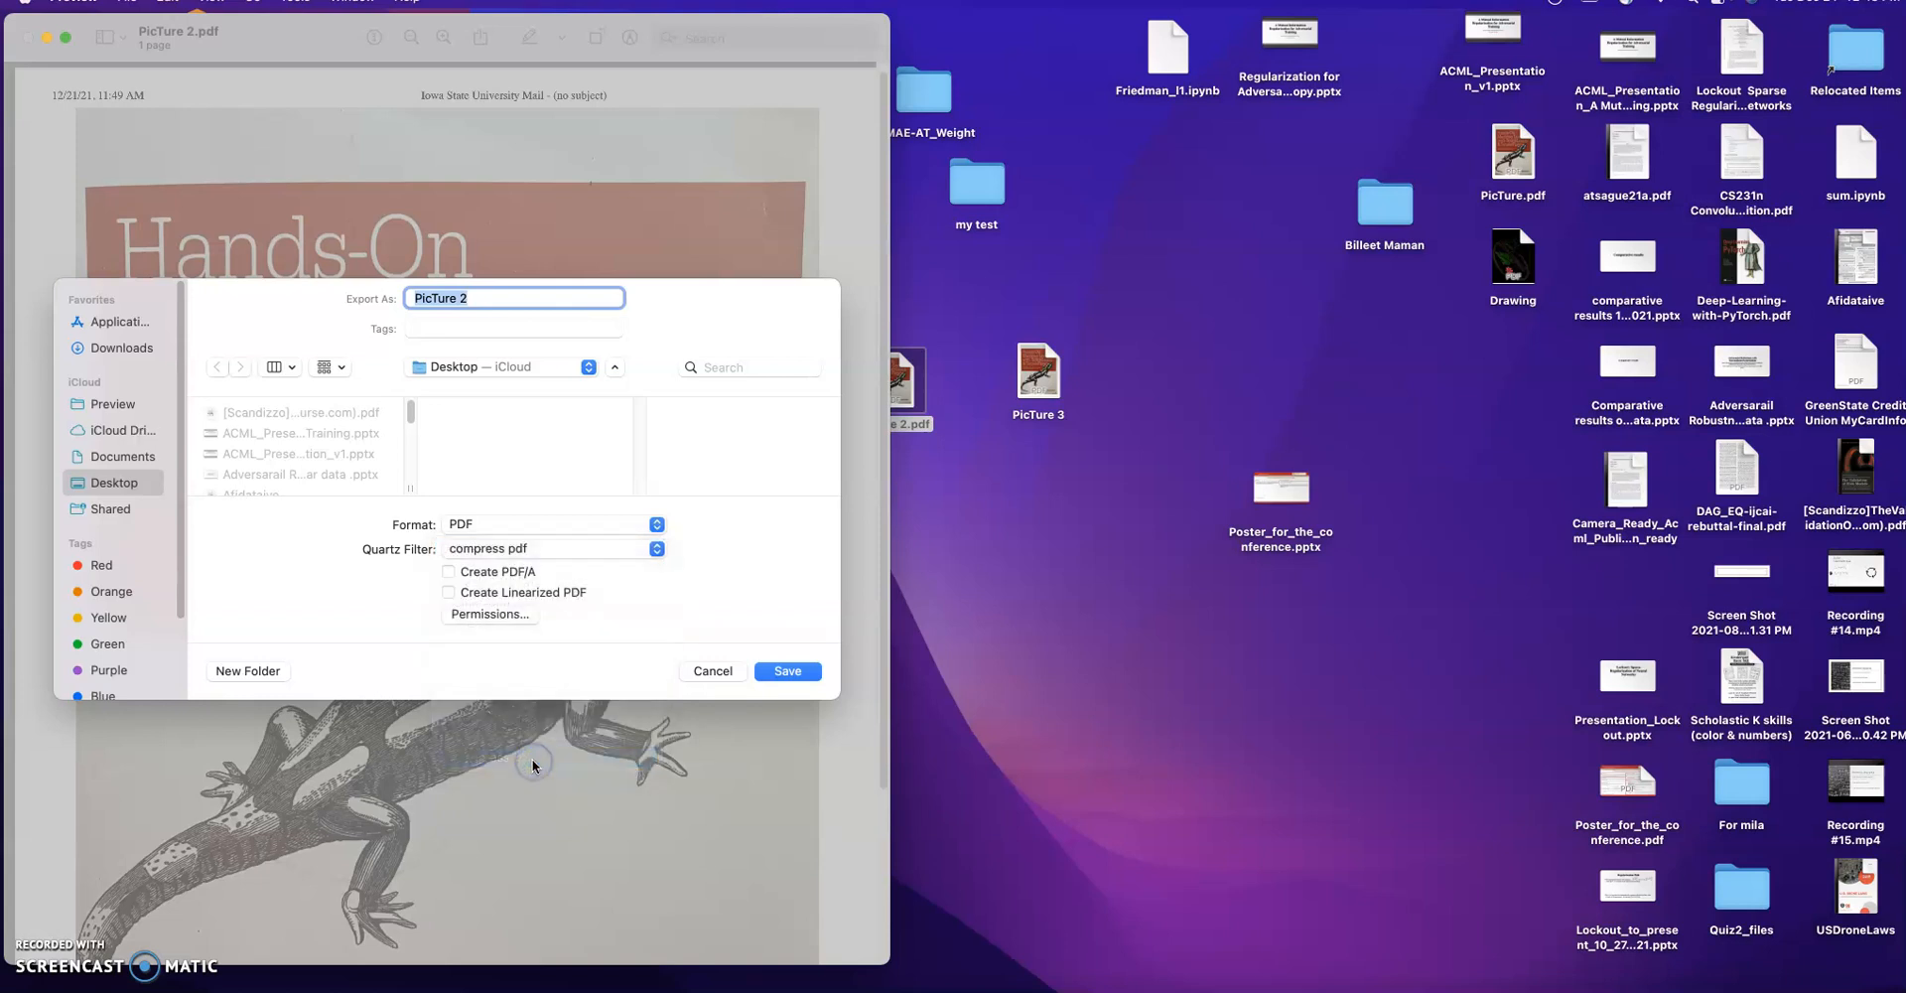
pyautogui.click(656, 548)
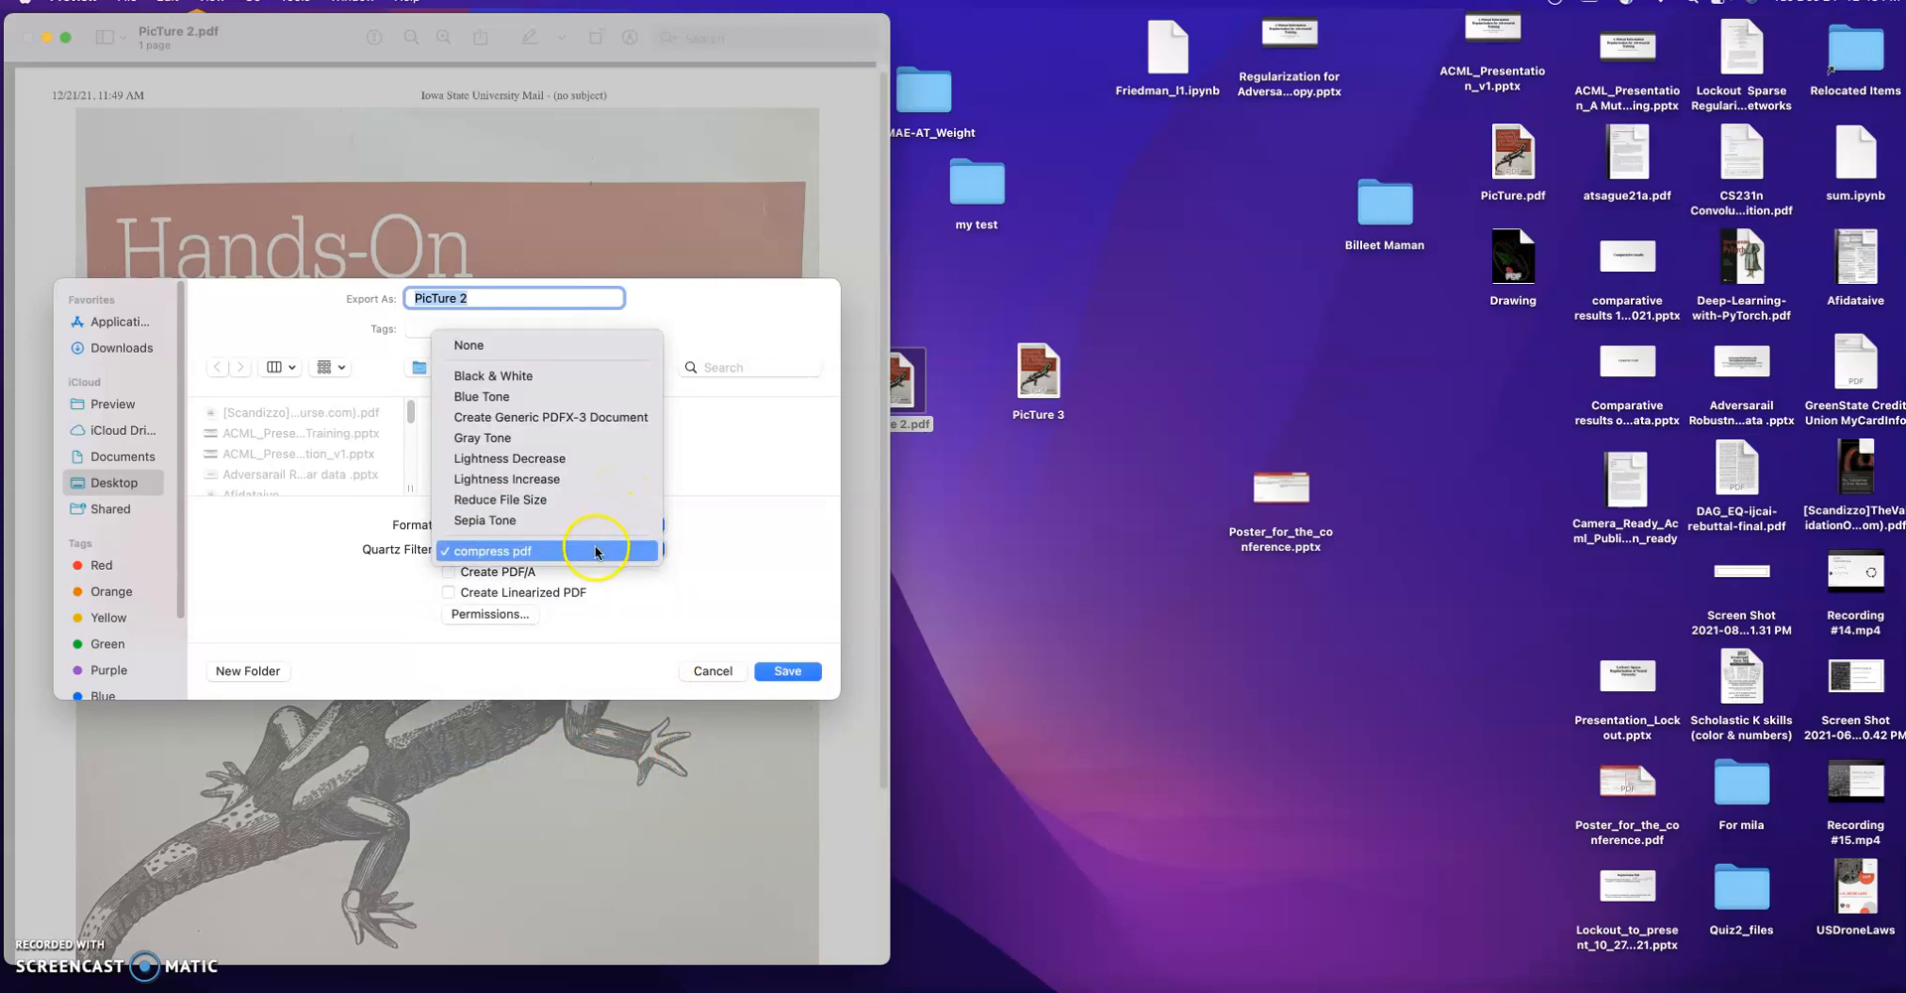
pyautogui.click(595, 551)
# - Save the export to the desktop as PicTure 4, close PicTure 2.pdf, and place the new file beside PicTure 3
pyautogui.click(787, 672)
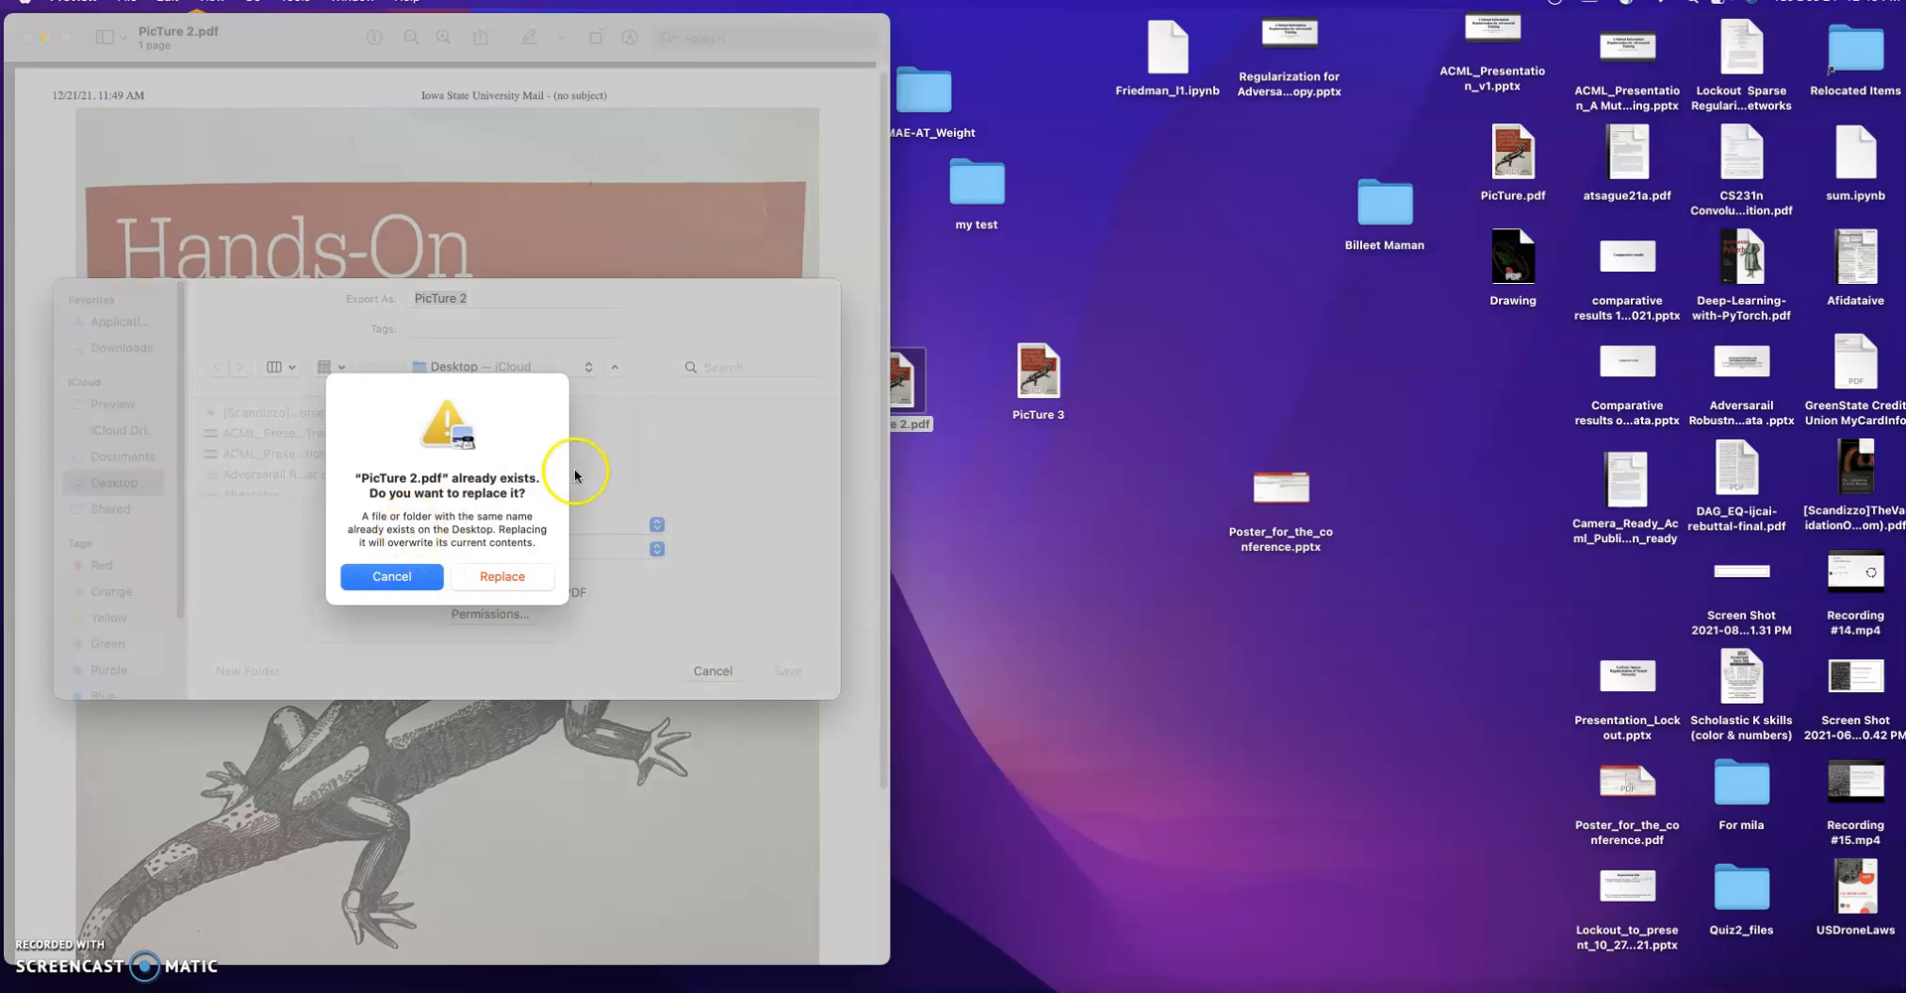
pyautogui.click(412, 579)
pyautogui.click(483, 296)
pyautogui.press('BackSpace')
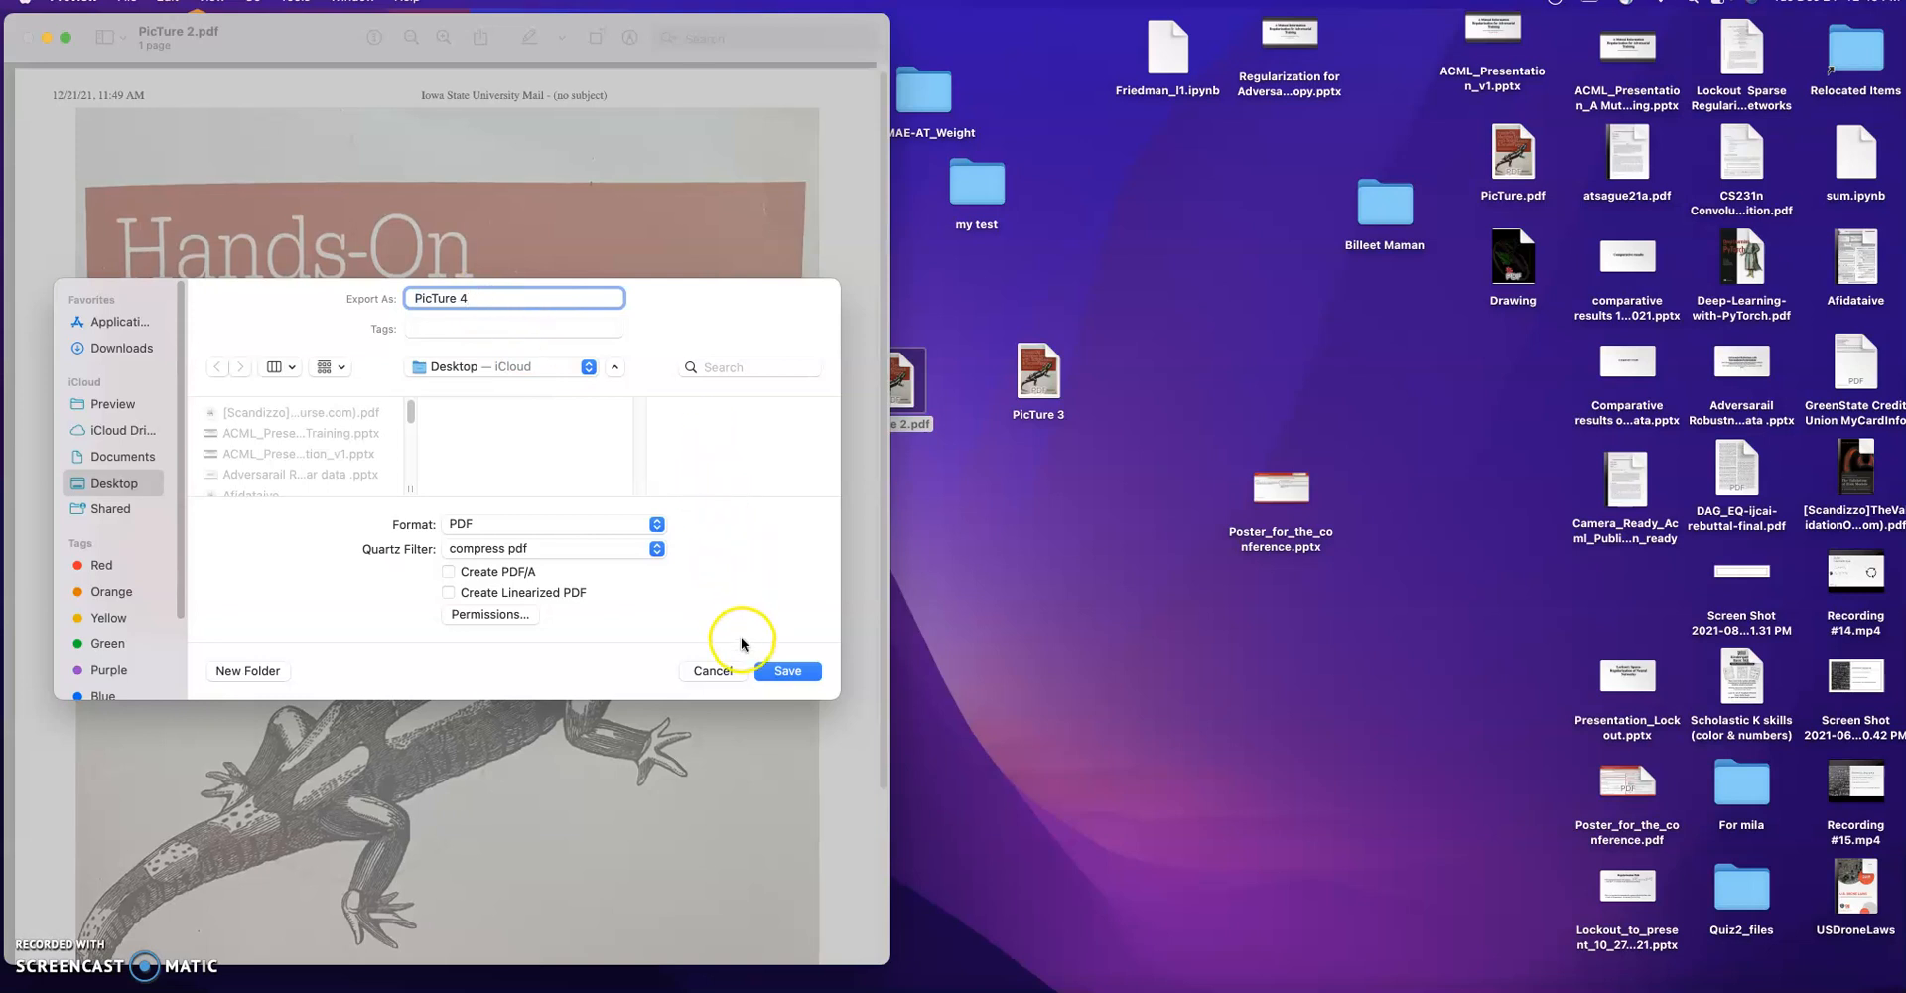
pyautogui.click(780, 671)
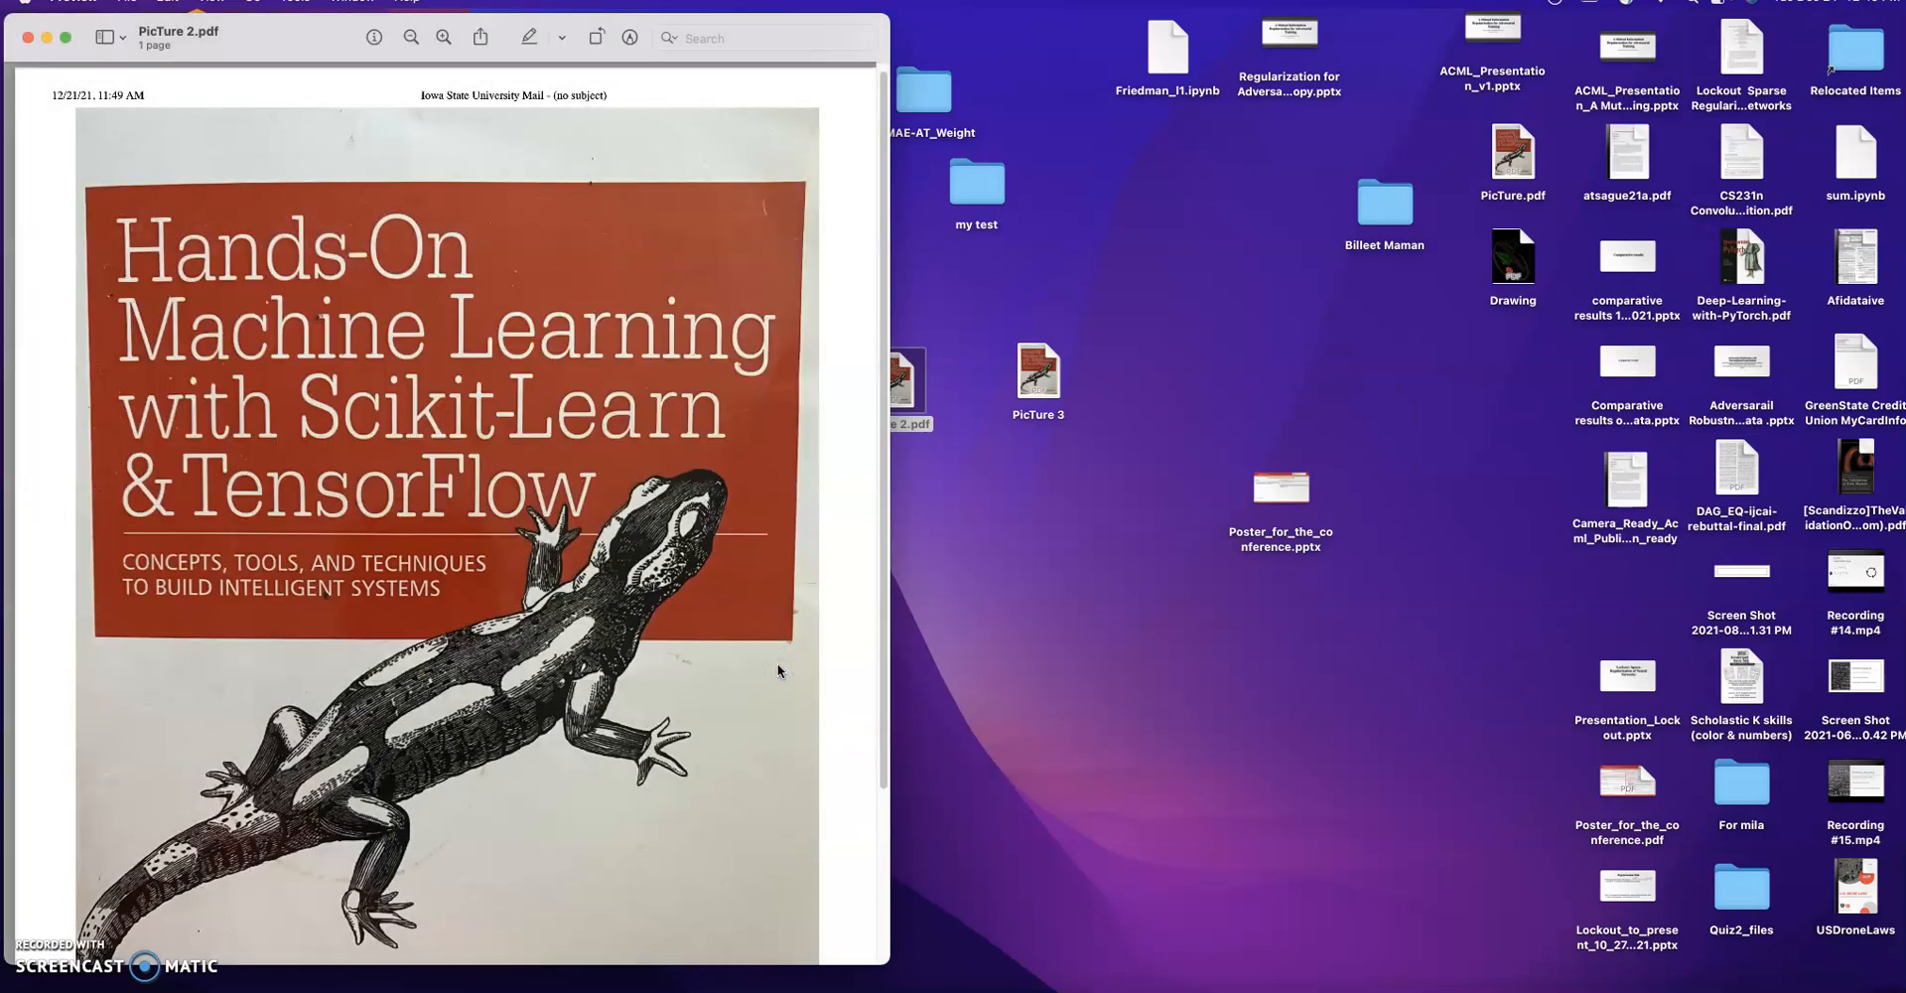
pyautogui.click(25, 39)
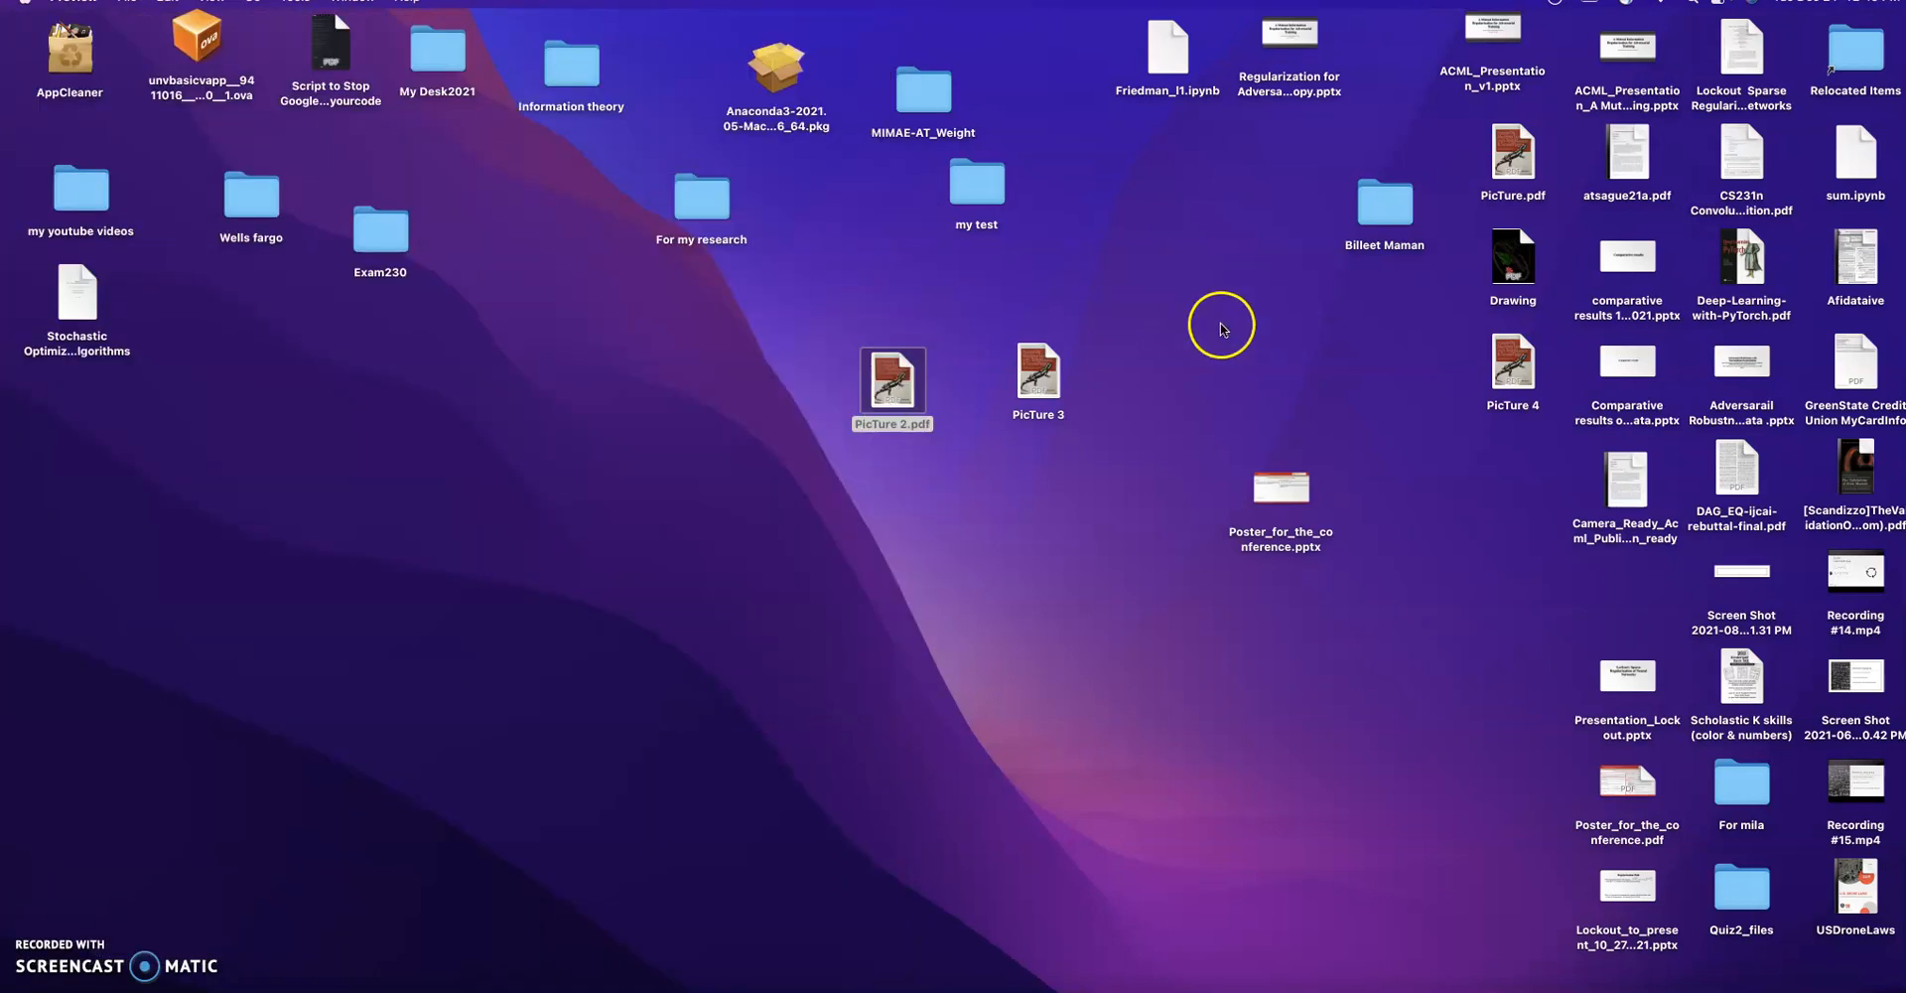
pyautogui.moveTo(1488, 348); pyautogui.dragTo(1141, 371)
# - Open PicTure 2.pdf, PicTure 3 and PicTure 4, and spread their windows out for comparison
pyautogui.doubleClick(889, 376)
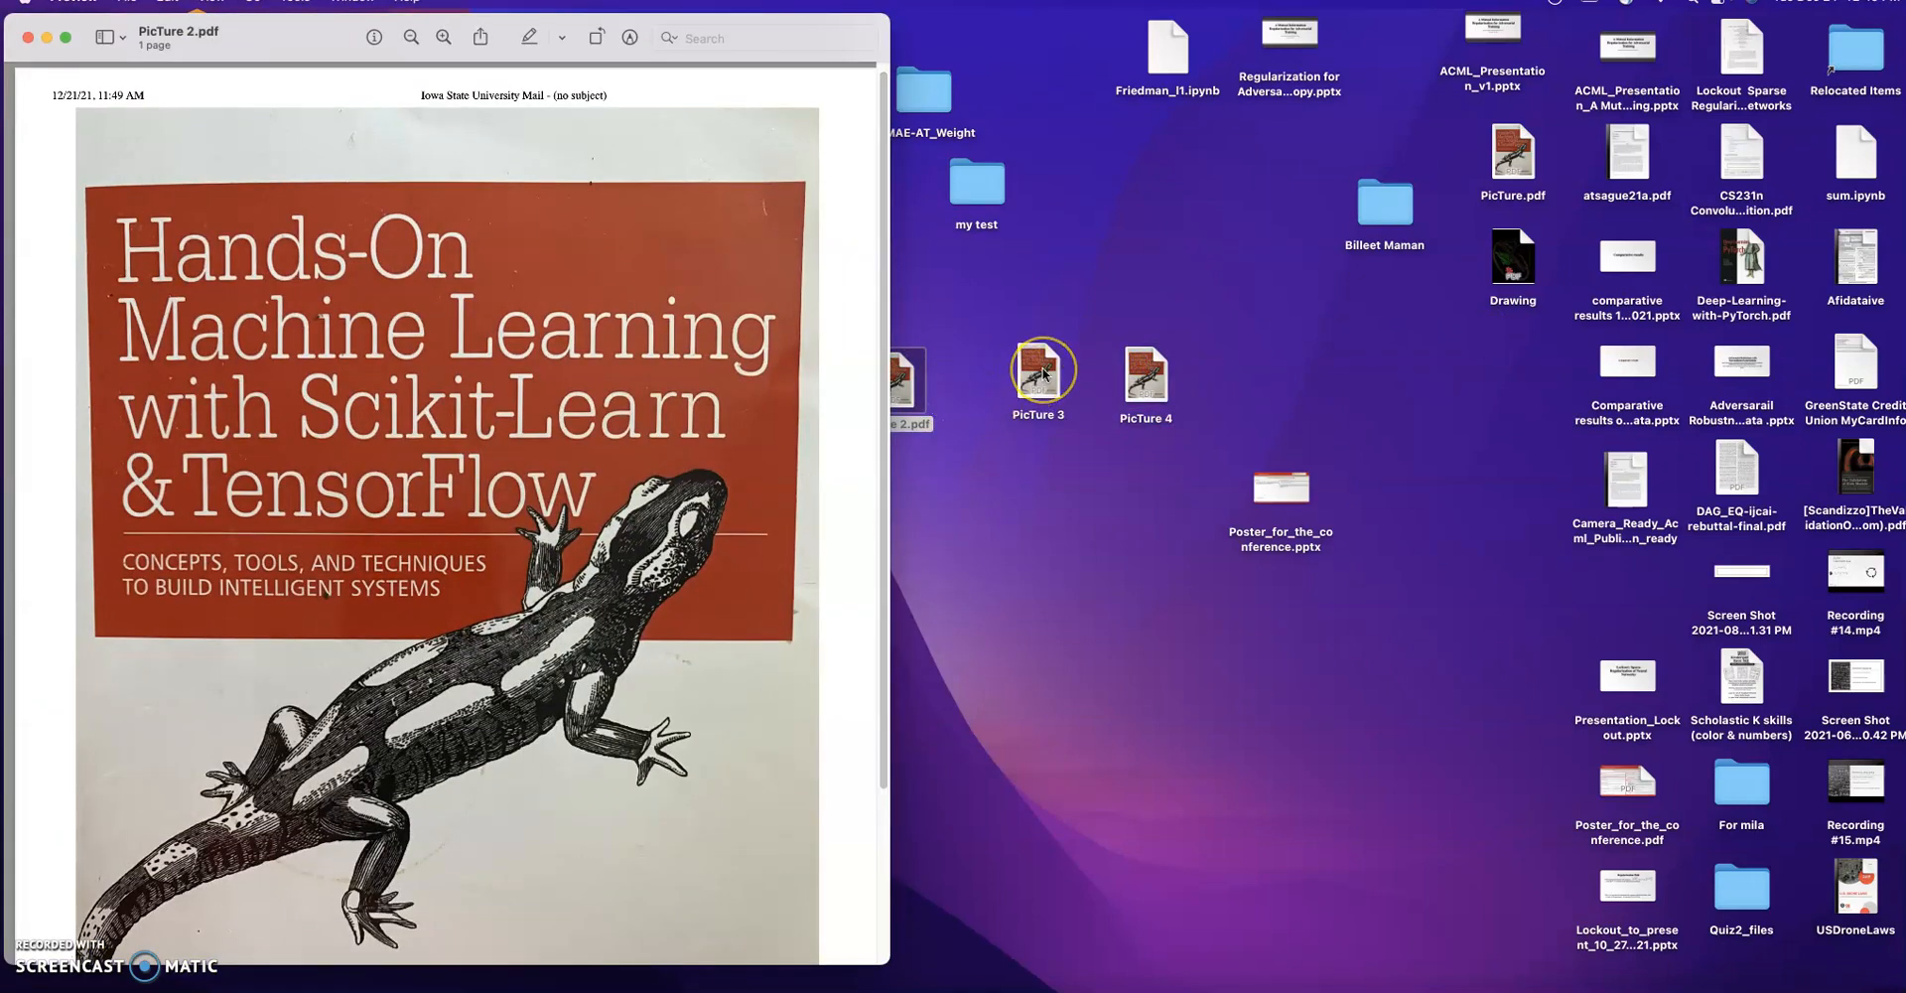
pyautogui.doubleClick(1042, 373)
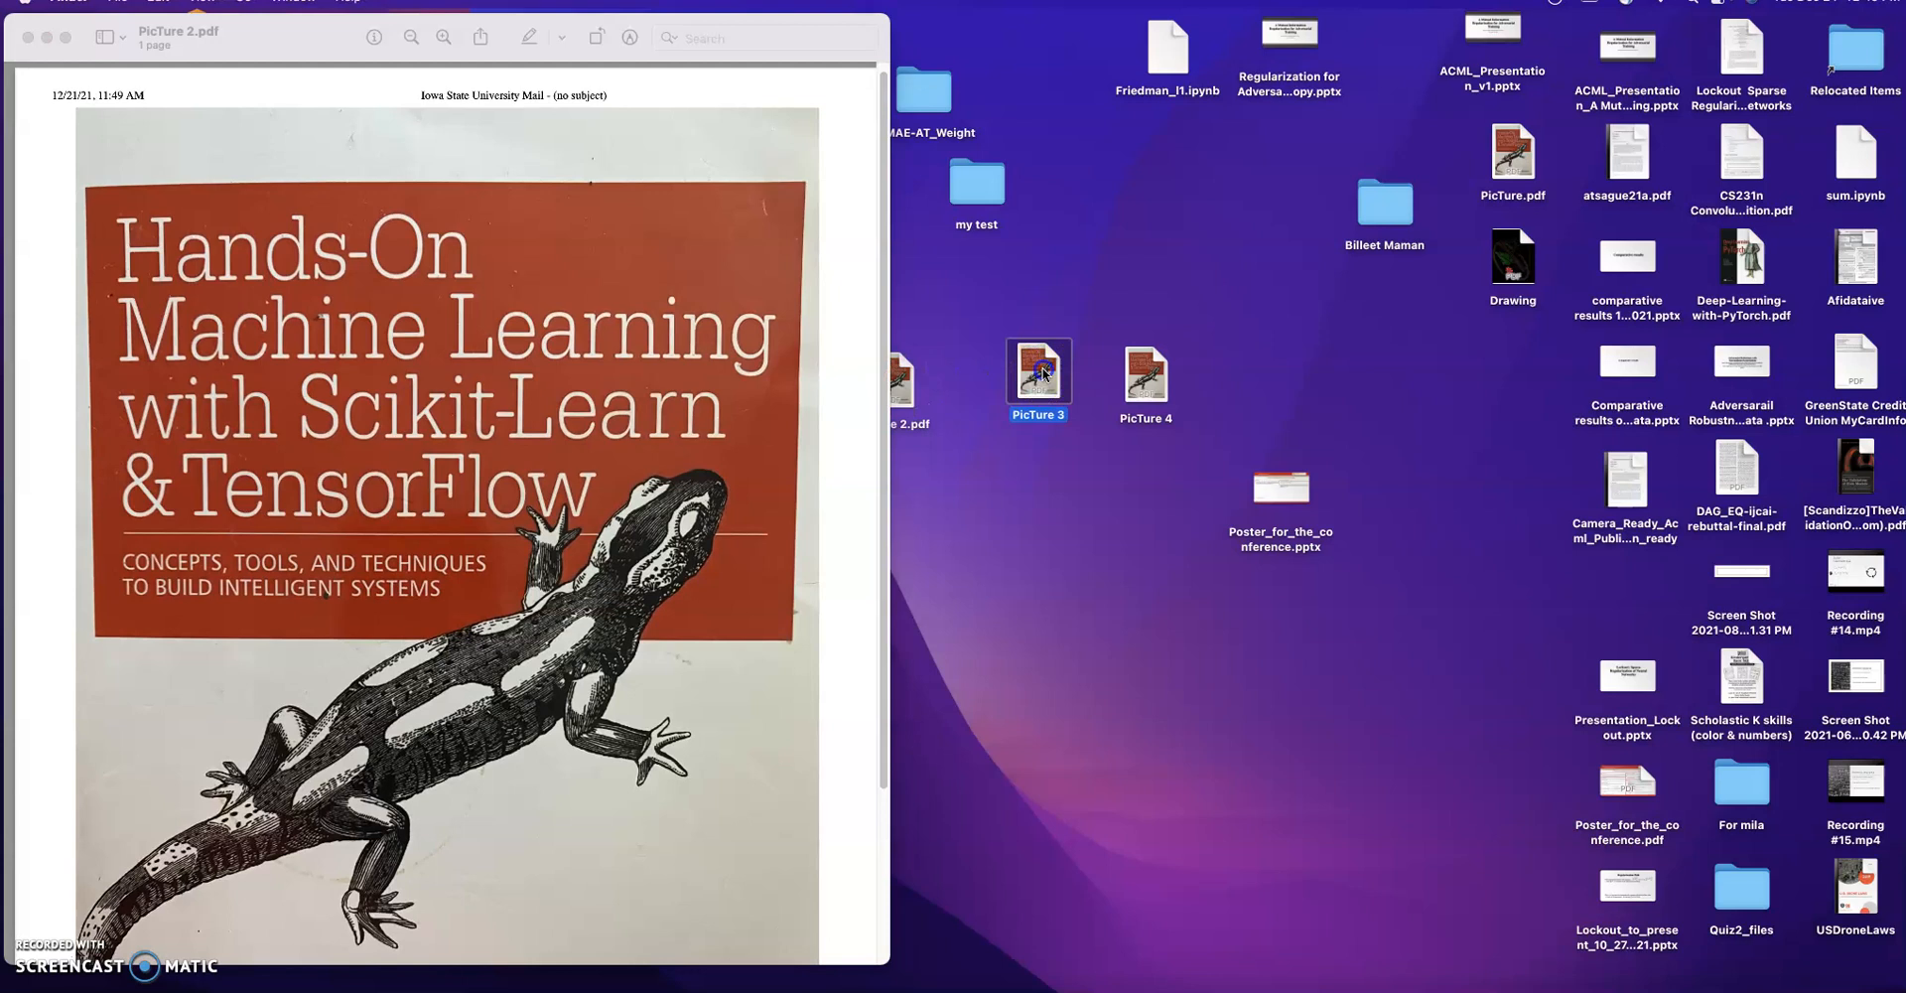
pyautogui.moveTo(297, 25); pyautogui.dragTo(531, 114)
pyautogui.doubleClick(1146, 375)
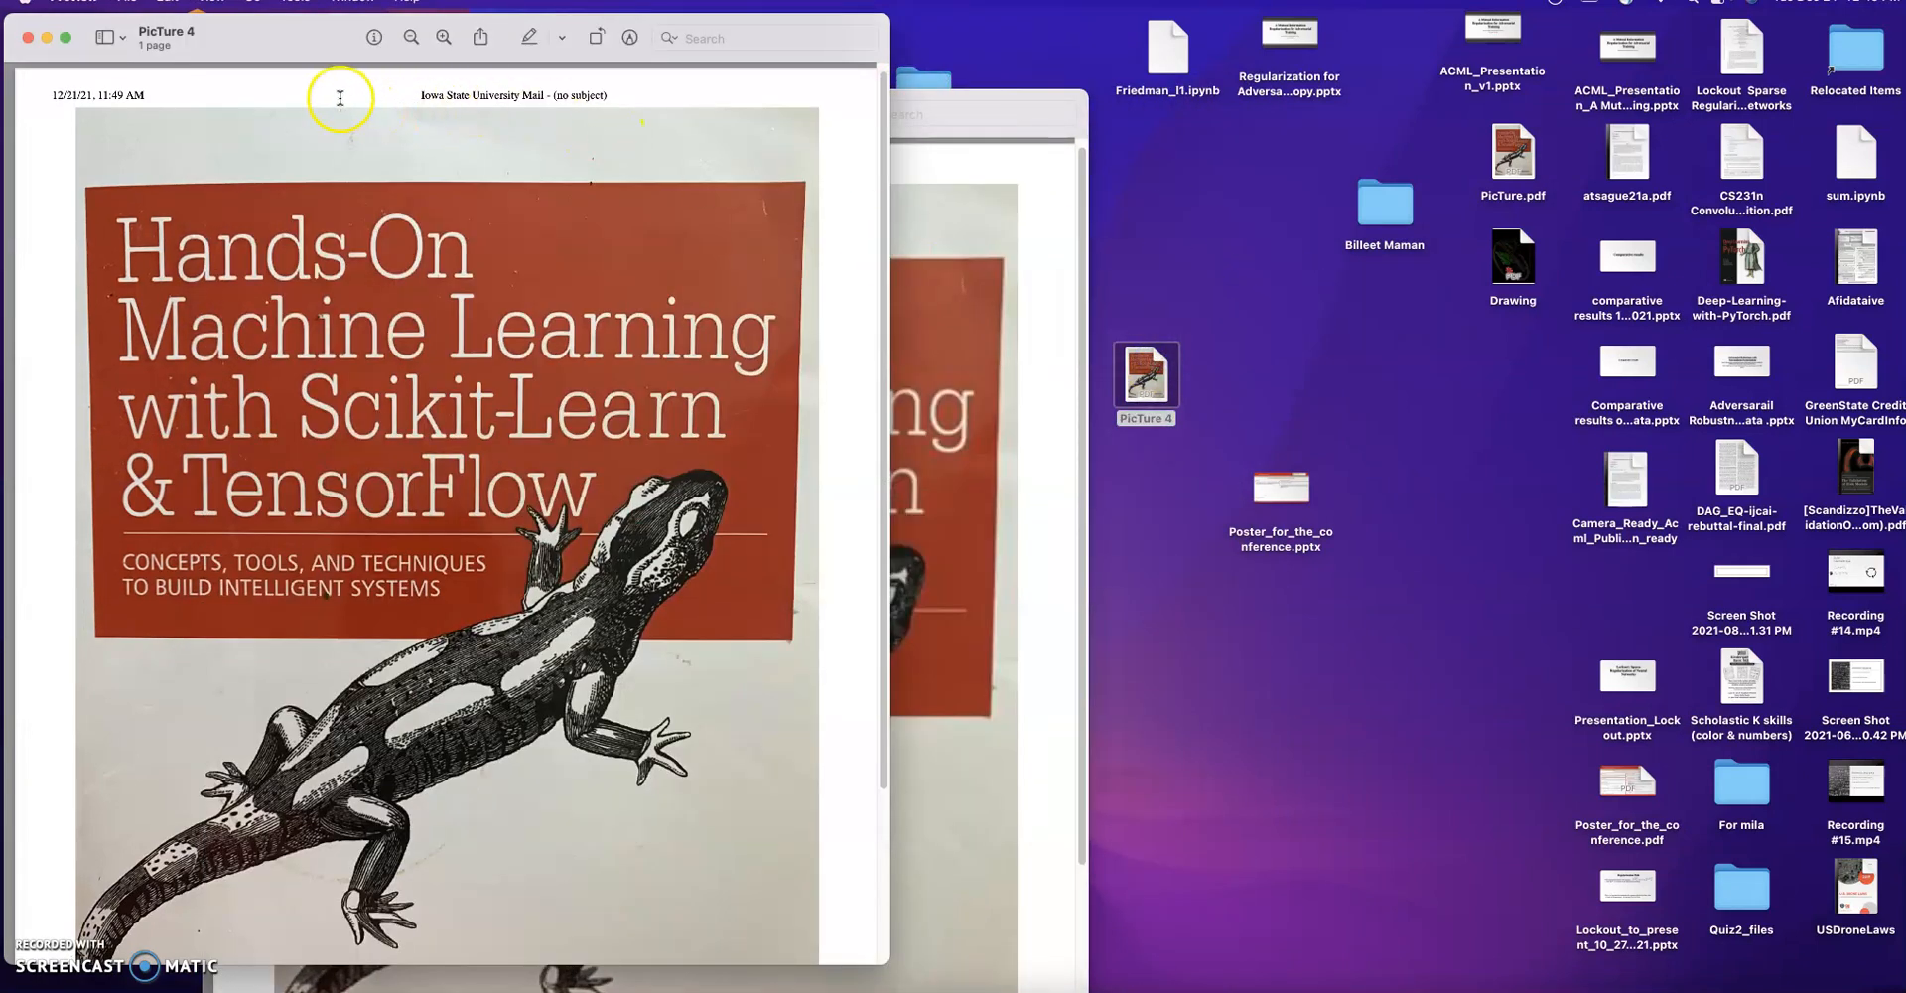
pyautogui.moveTo(334, 43); pyautogui.dragTo(1098, 119)
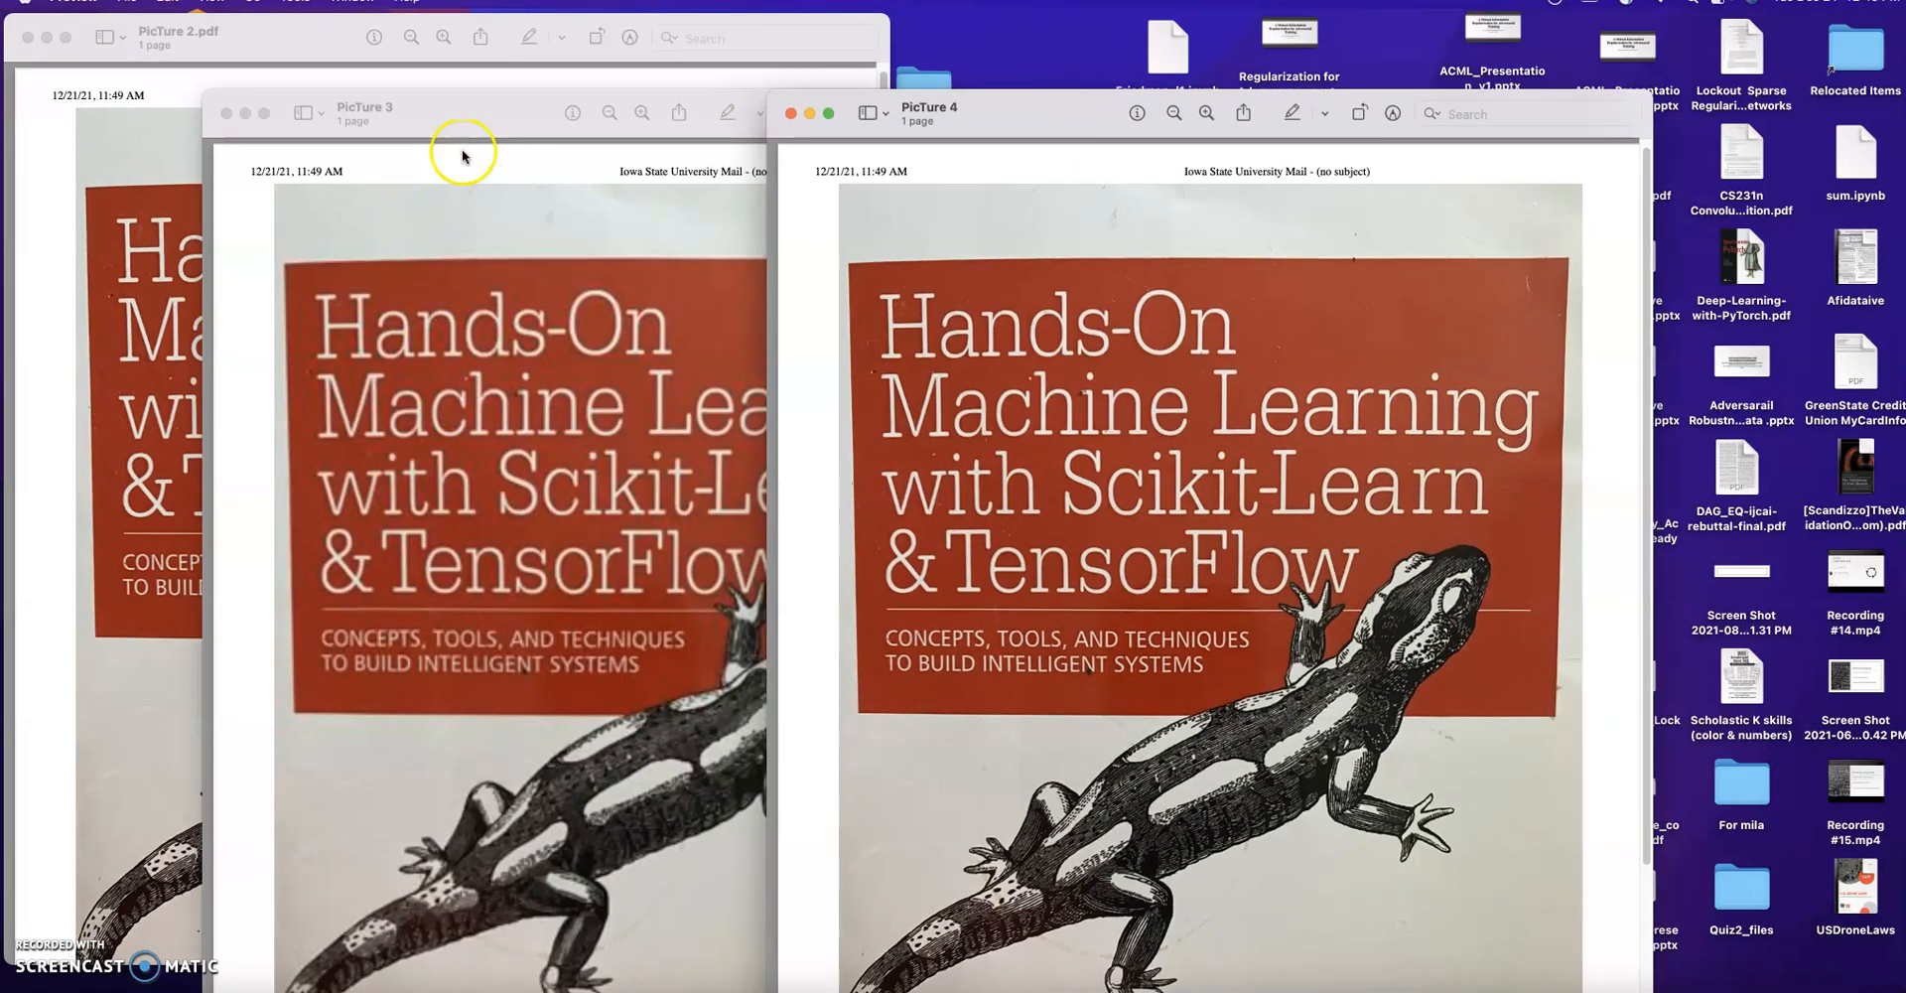
# - Compare the image quality of PicTure 3 with PicTure 4, and close both documents
pyautogui.moveTo(489, 115); pyautogui.dragTo(549, 102)
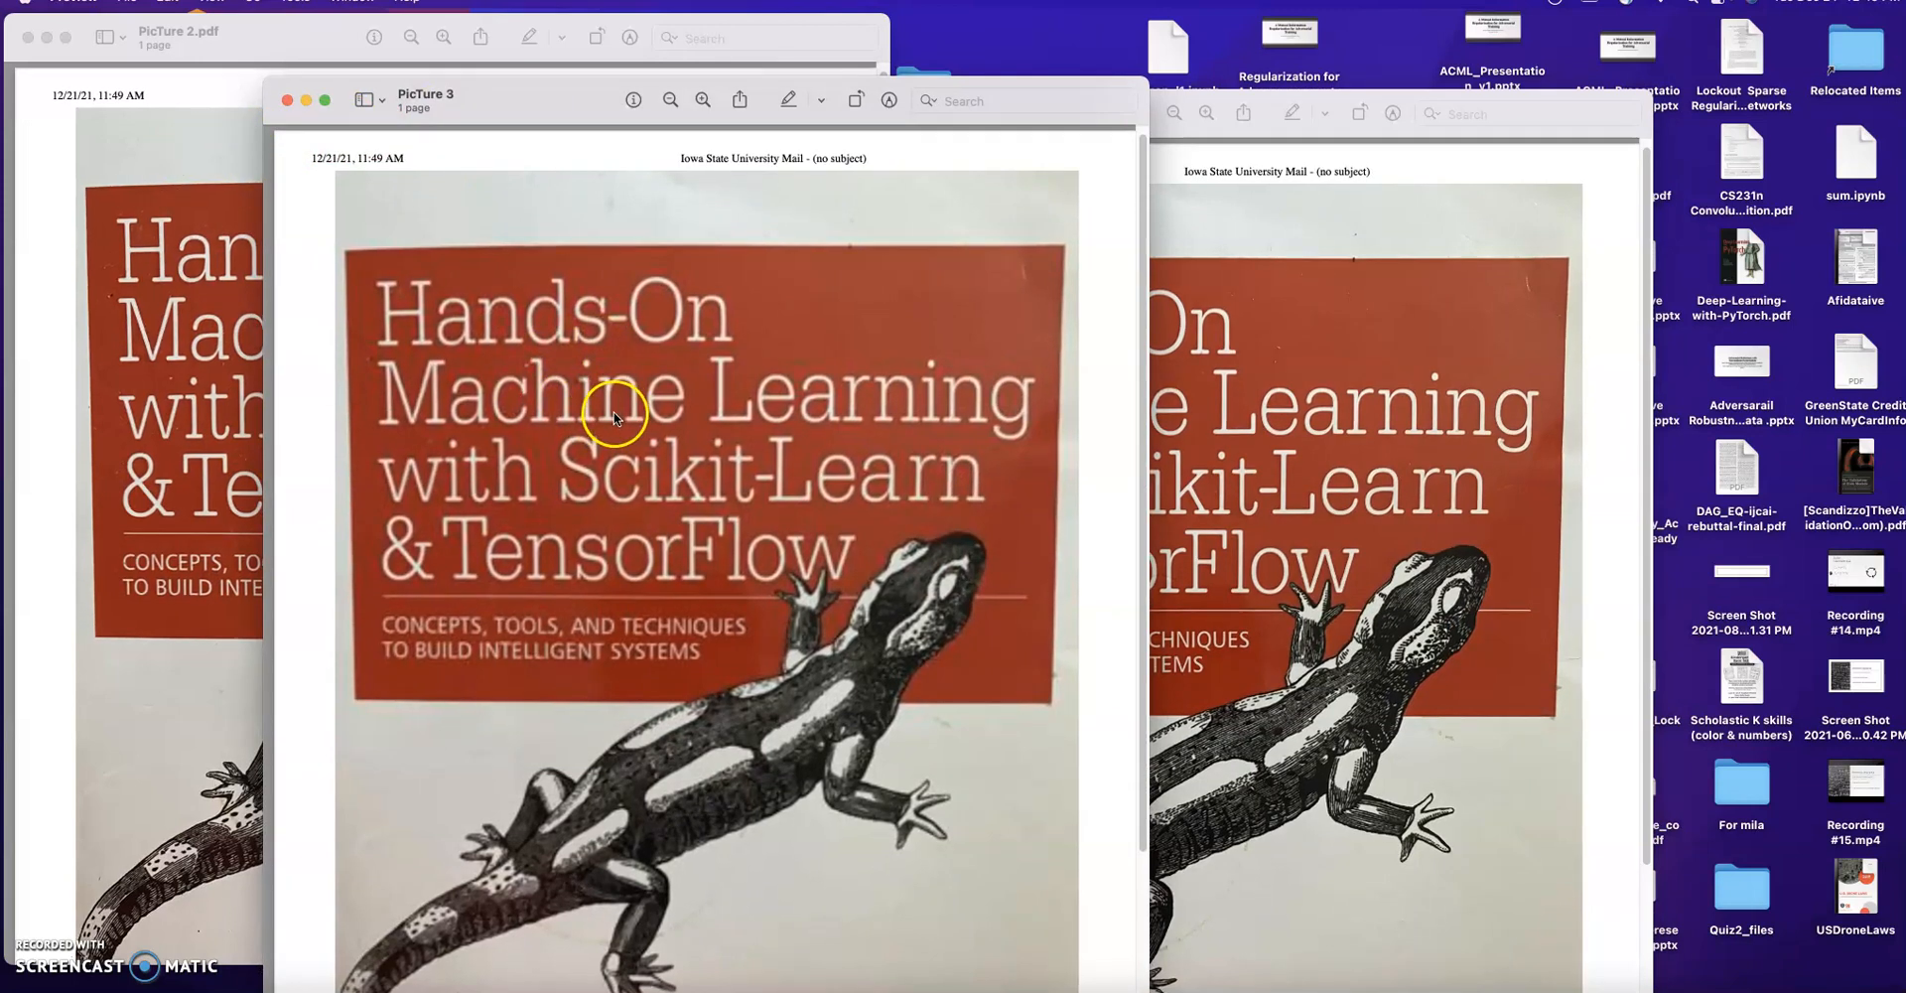
pyautogui.moveTo(542, 114); pyautogui.dragTo(438, 127)
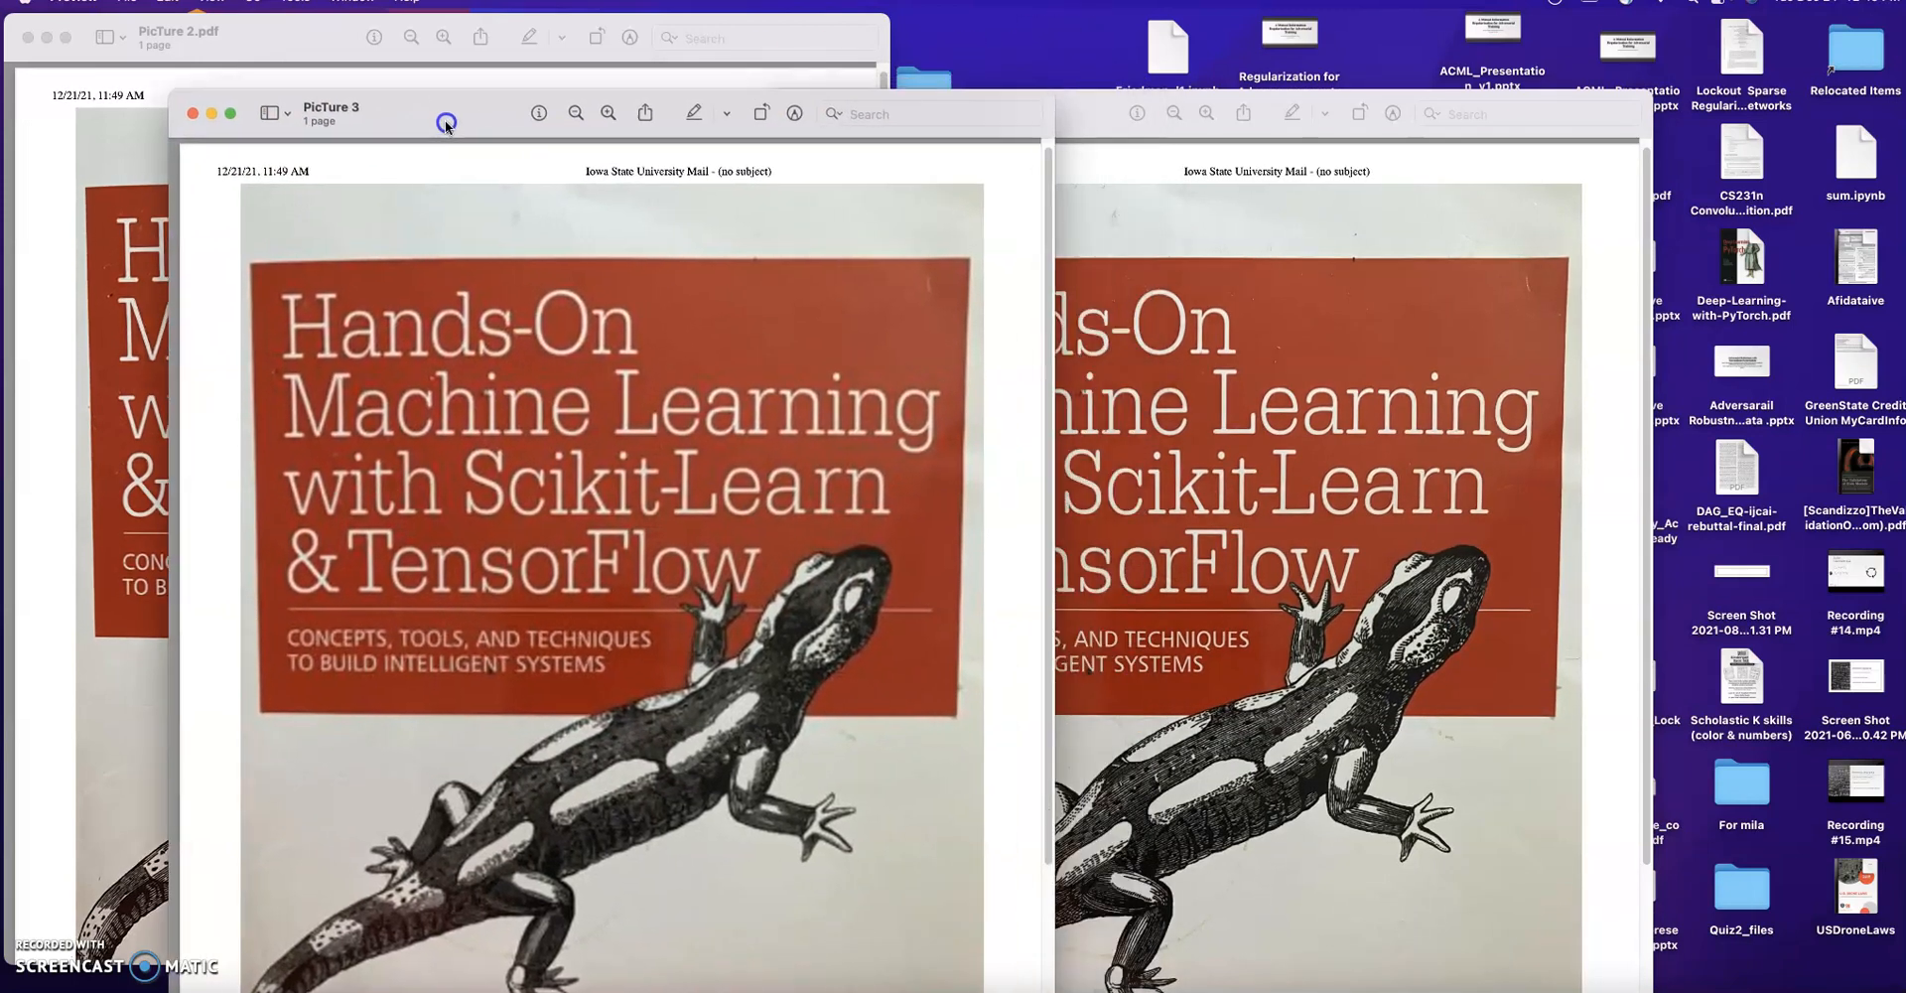
pyautogui.click(1332, 406)
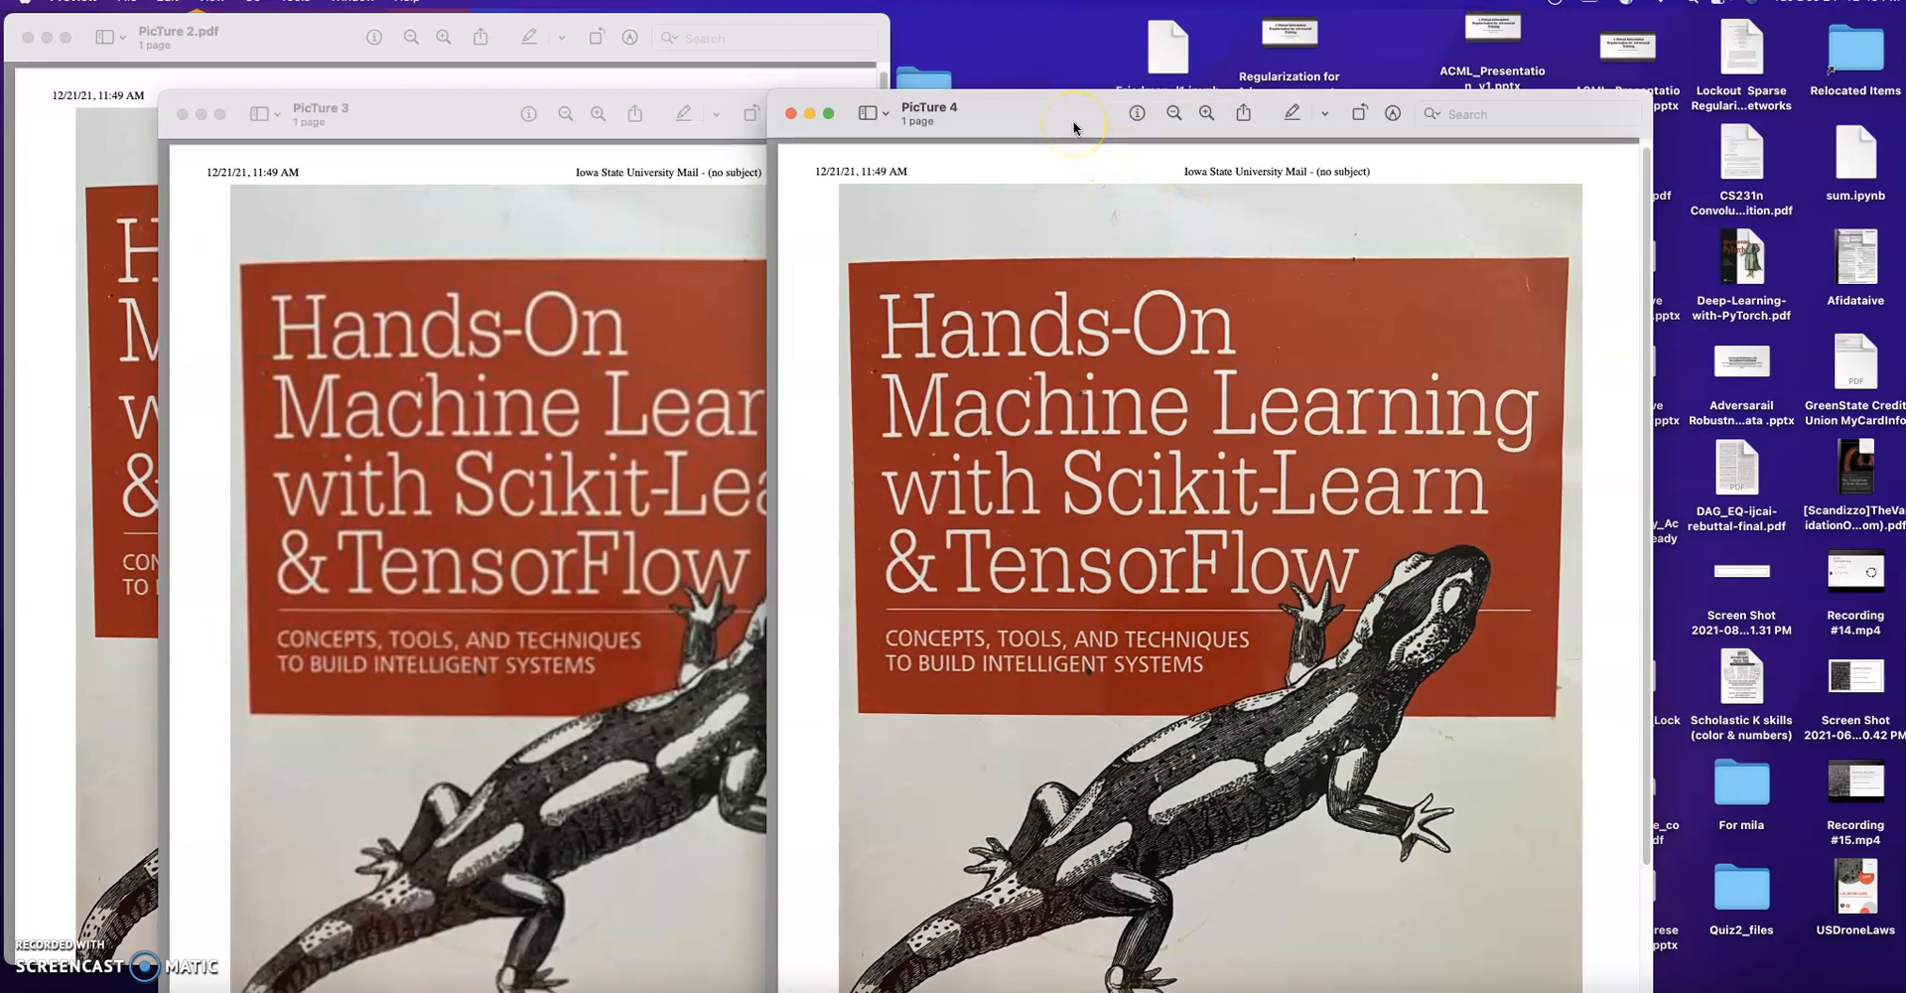
pyautogui.moveTo(1074, 115); pyautogui.dragTo(811, 87)
pyautogui.click(527, 82)
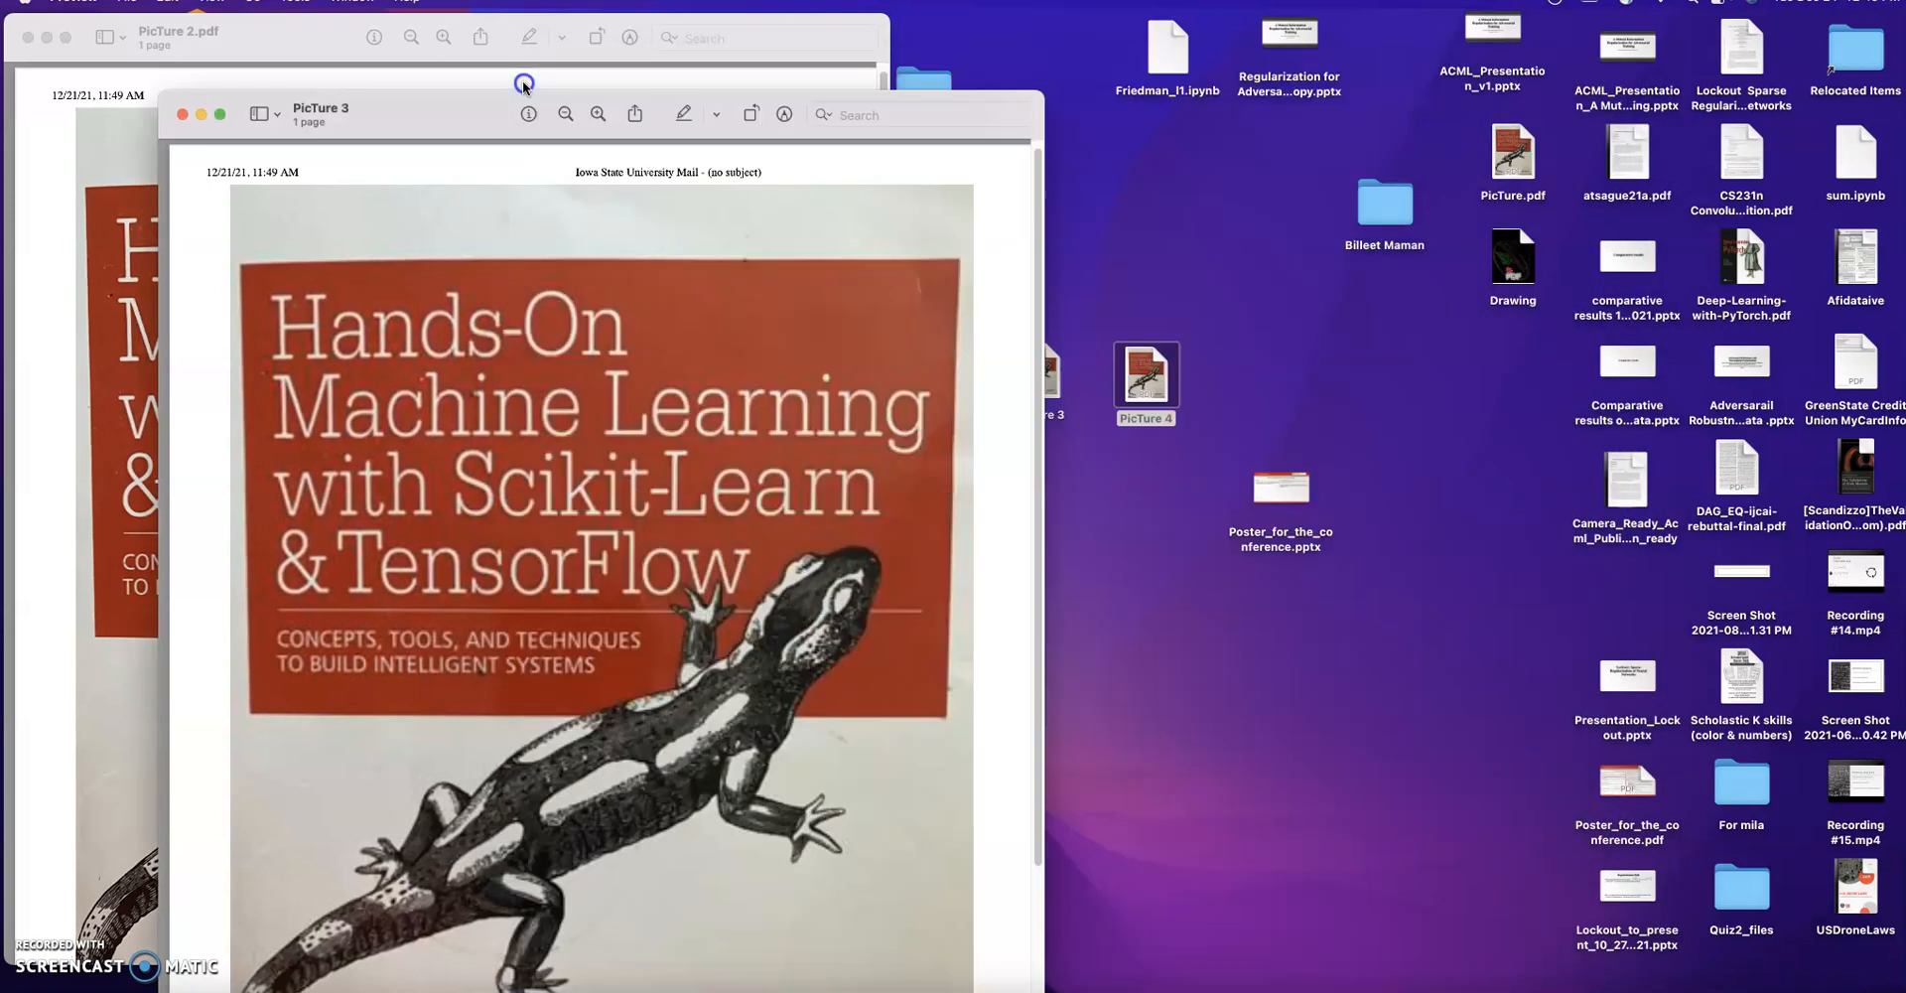
pyautogui.click(182, 115)
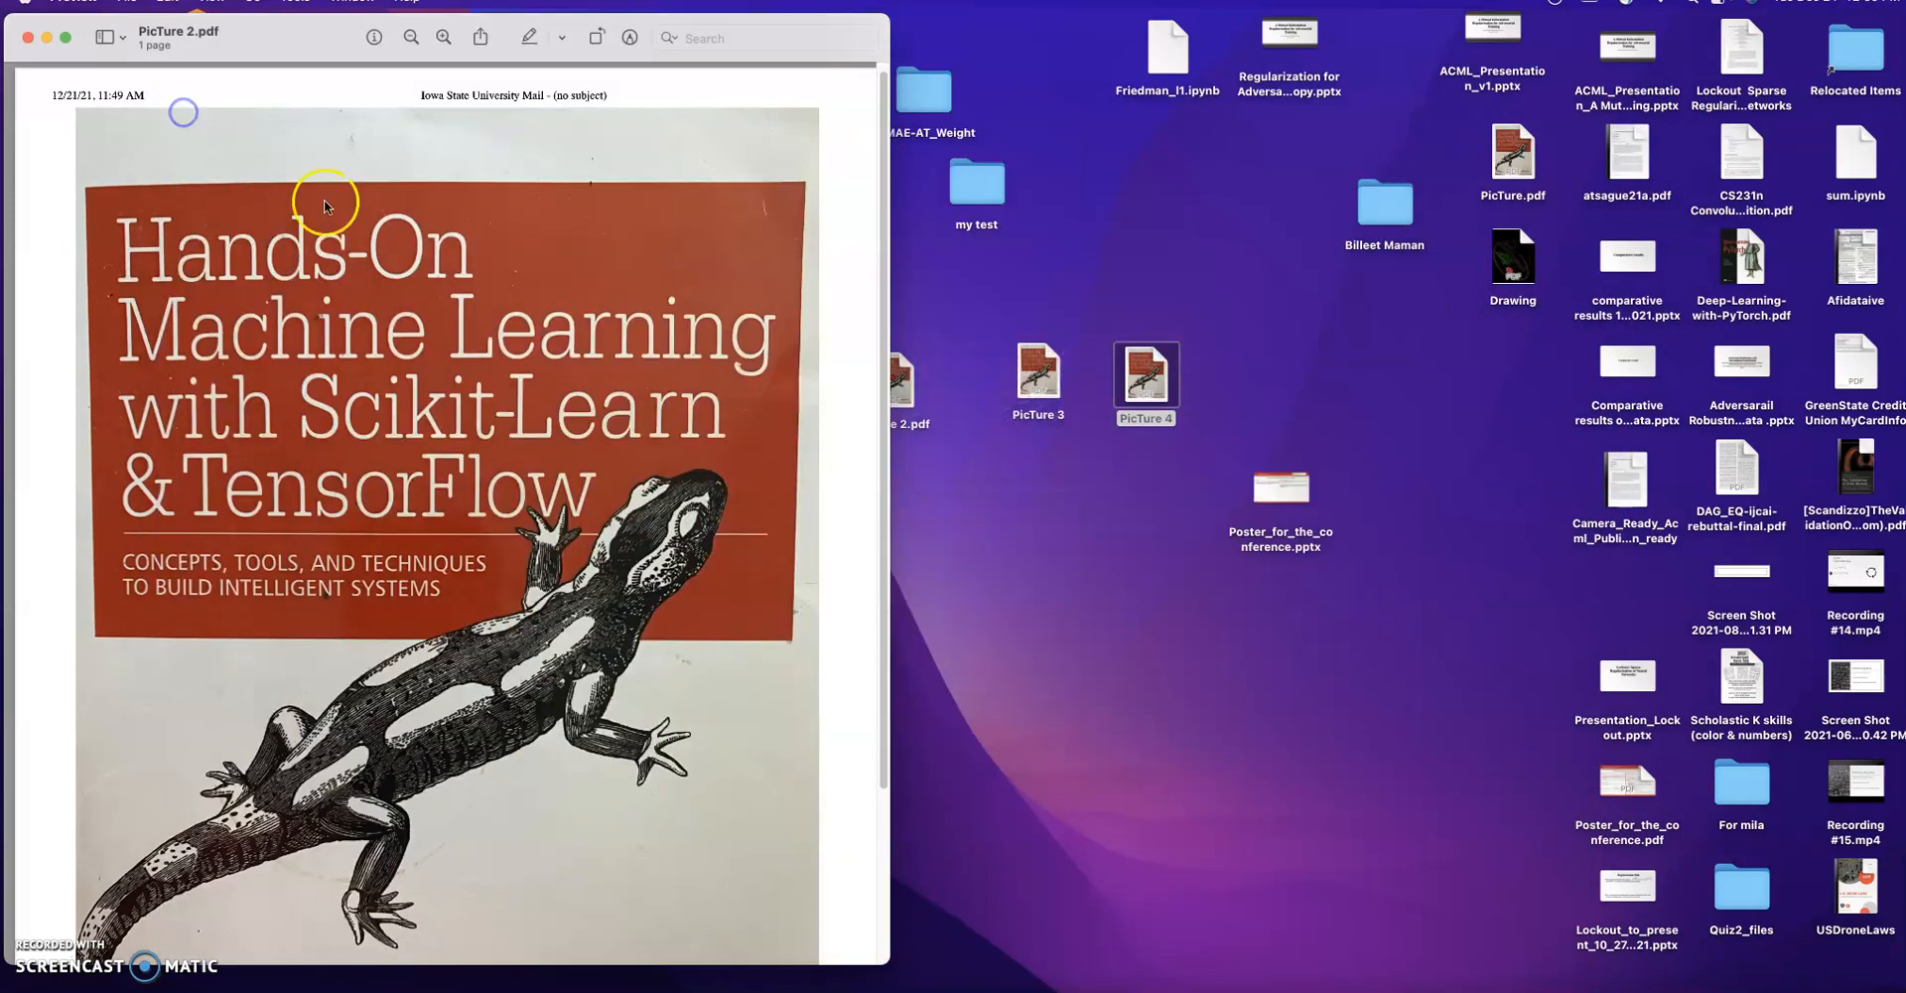
# - Check PicTure 4's size in its file information, and close the information window and the PicTure 2.pdf document
pyautogui.rightClick(1147, 375)
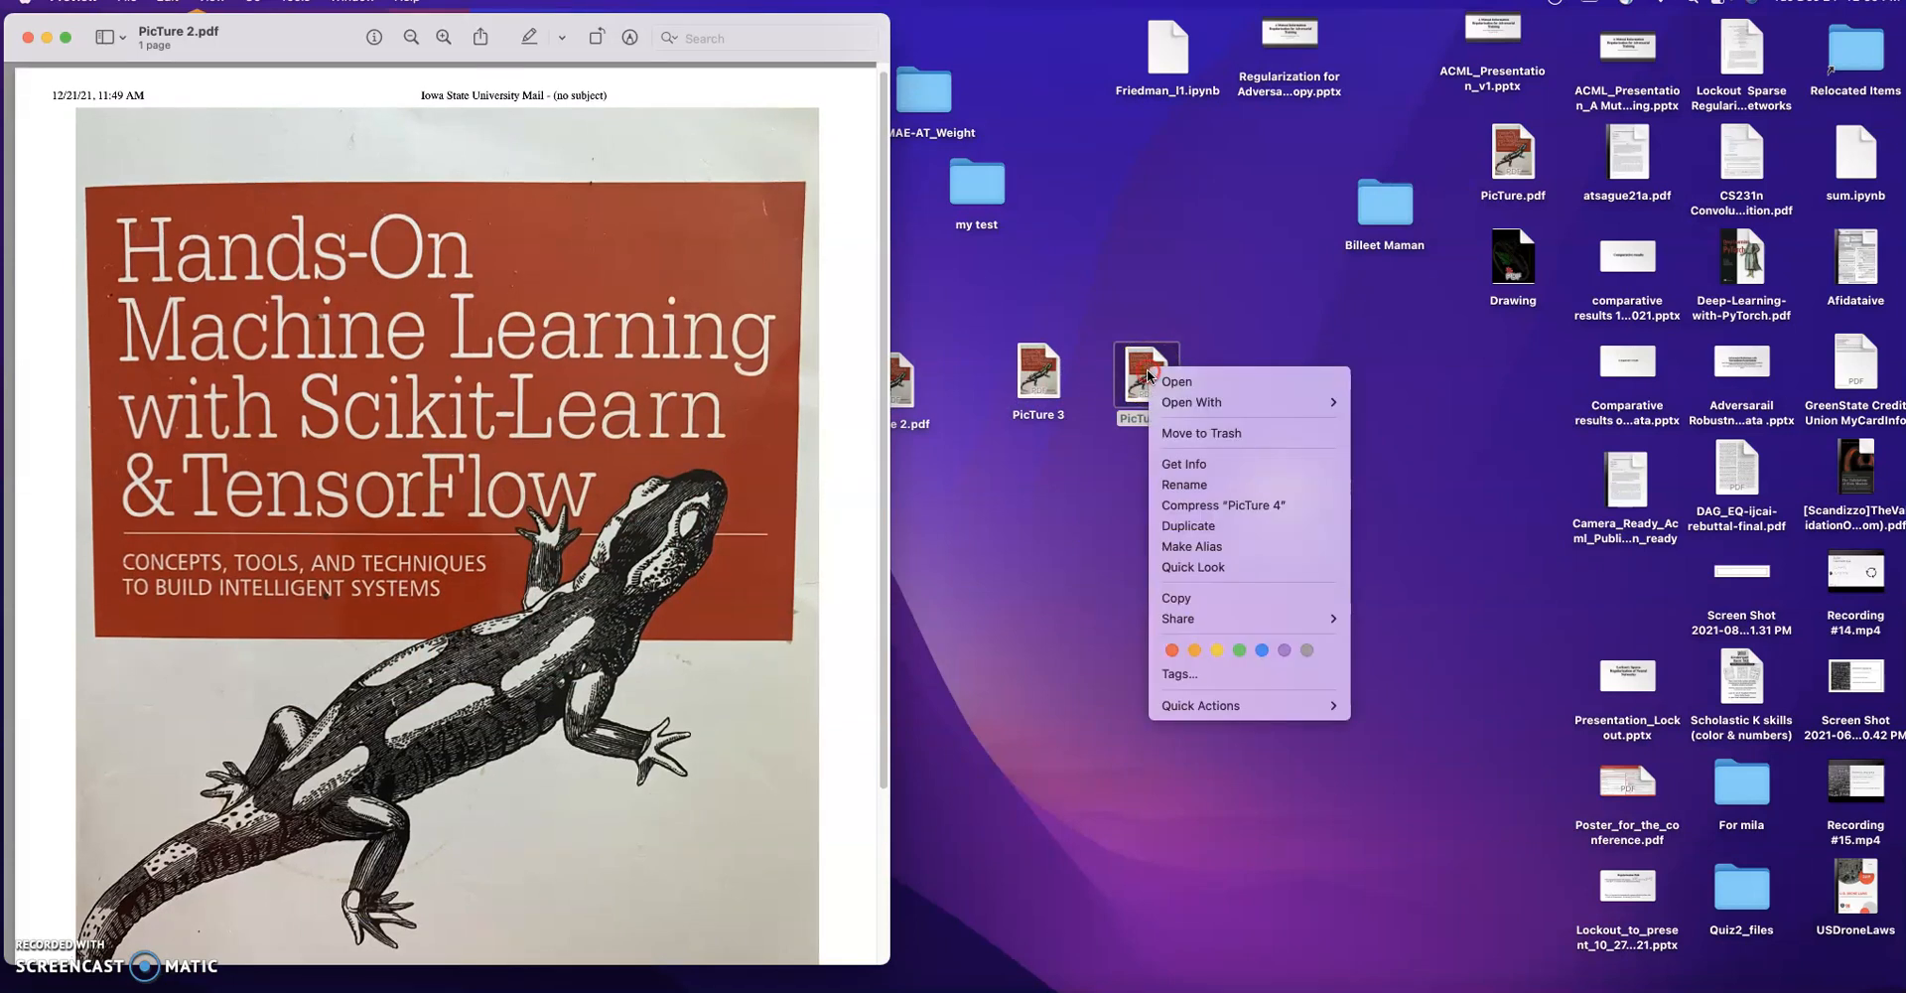
pyautogui.click(1213, 464)
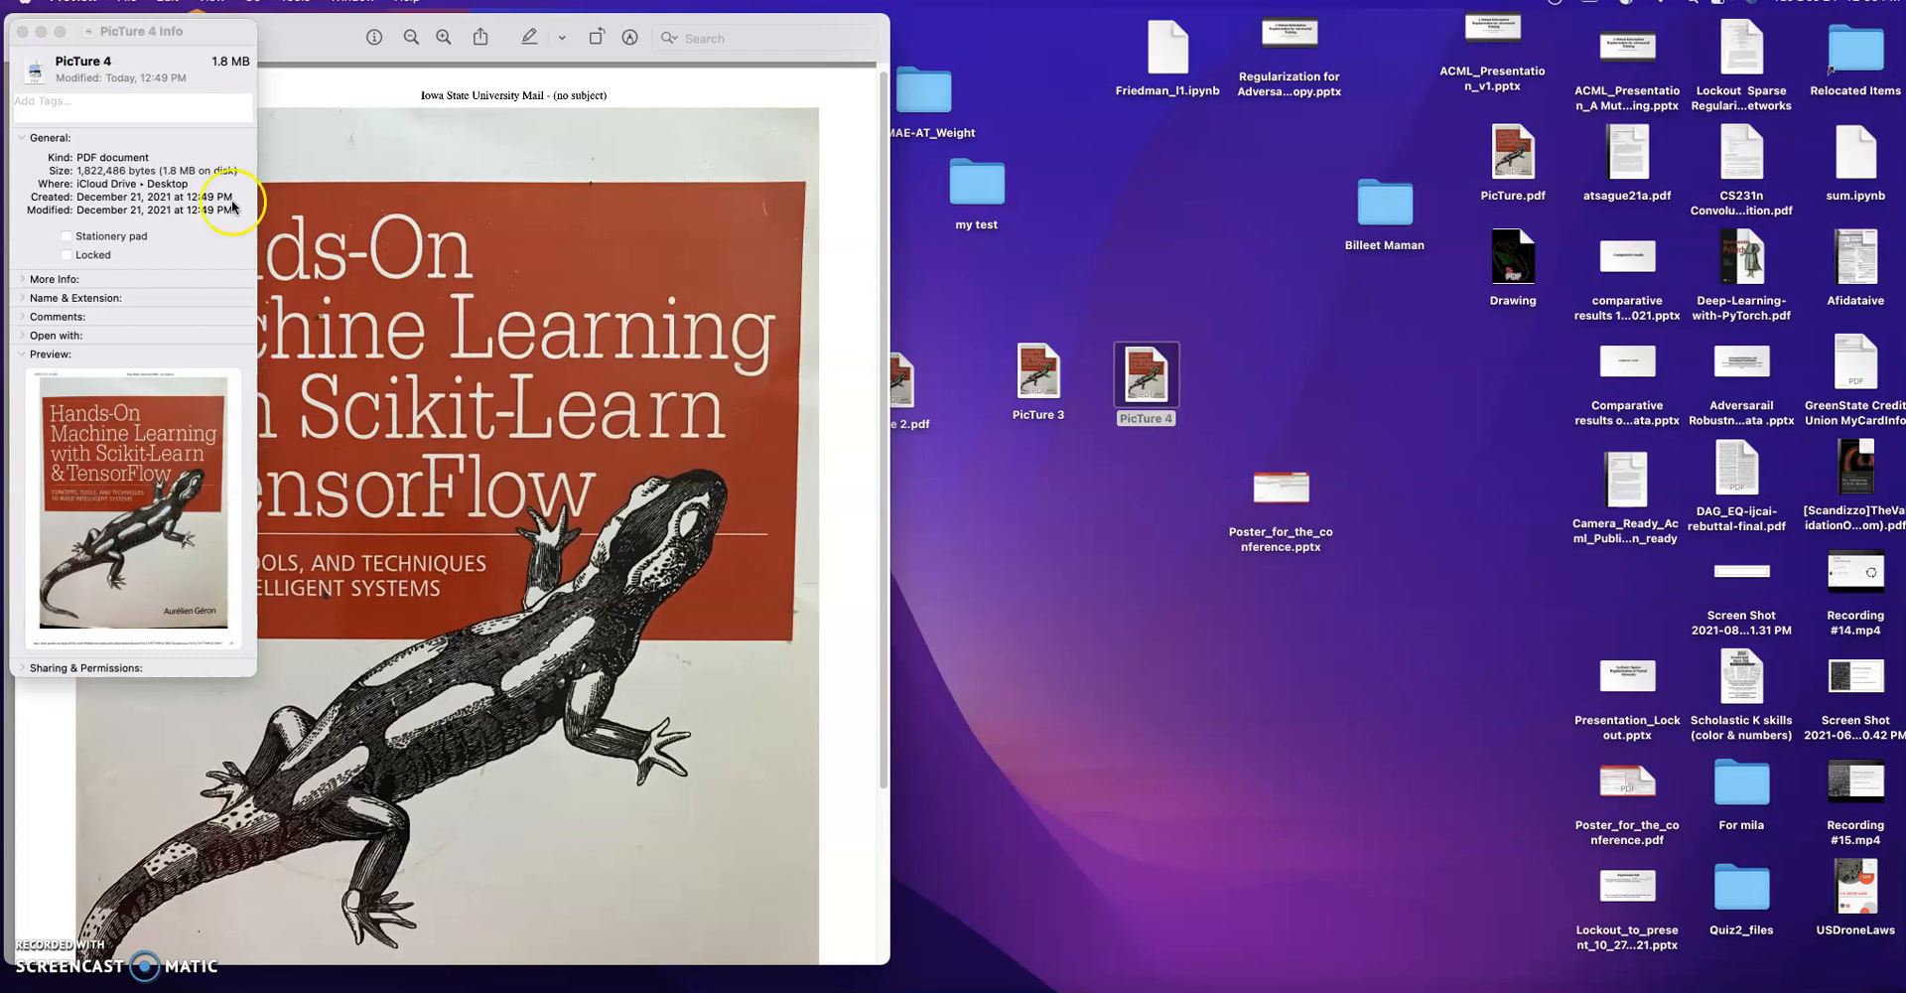
pyautogui.click(229, 78)
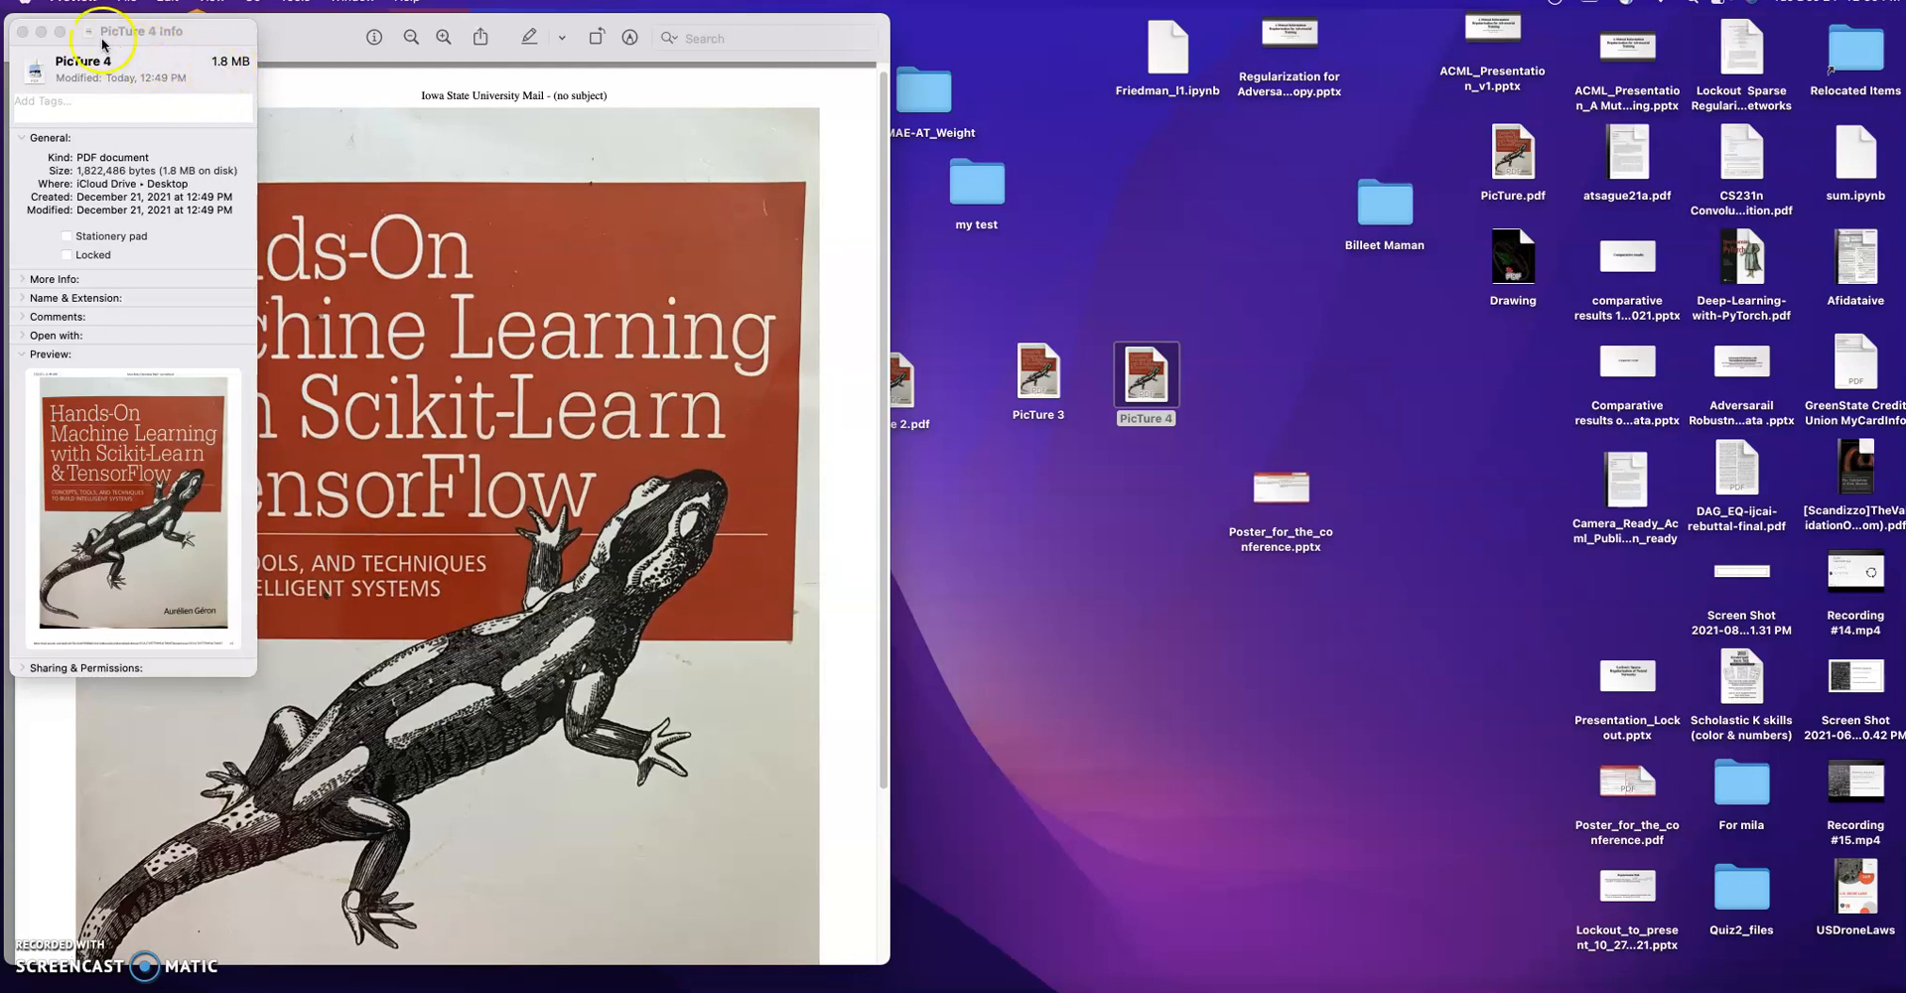
pyautogui.click(22, 32)
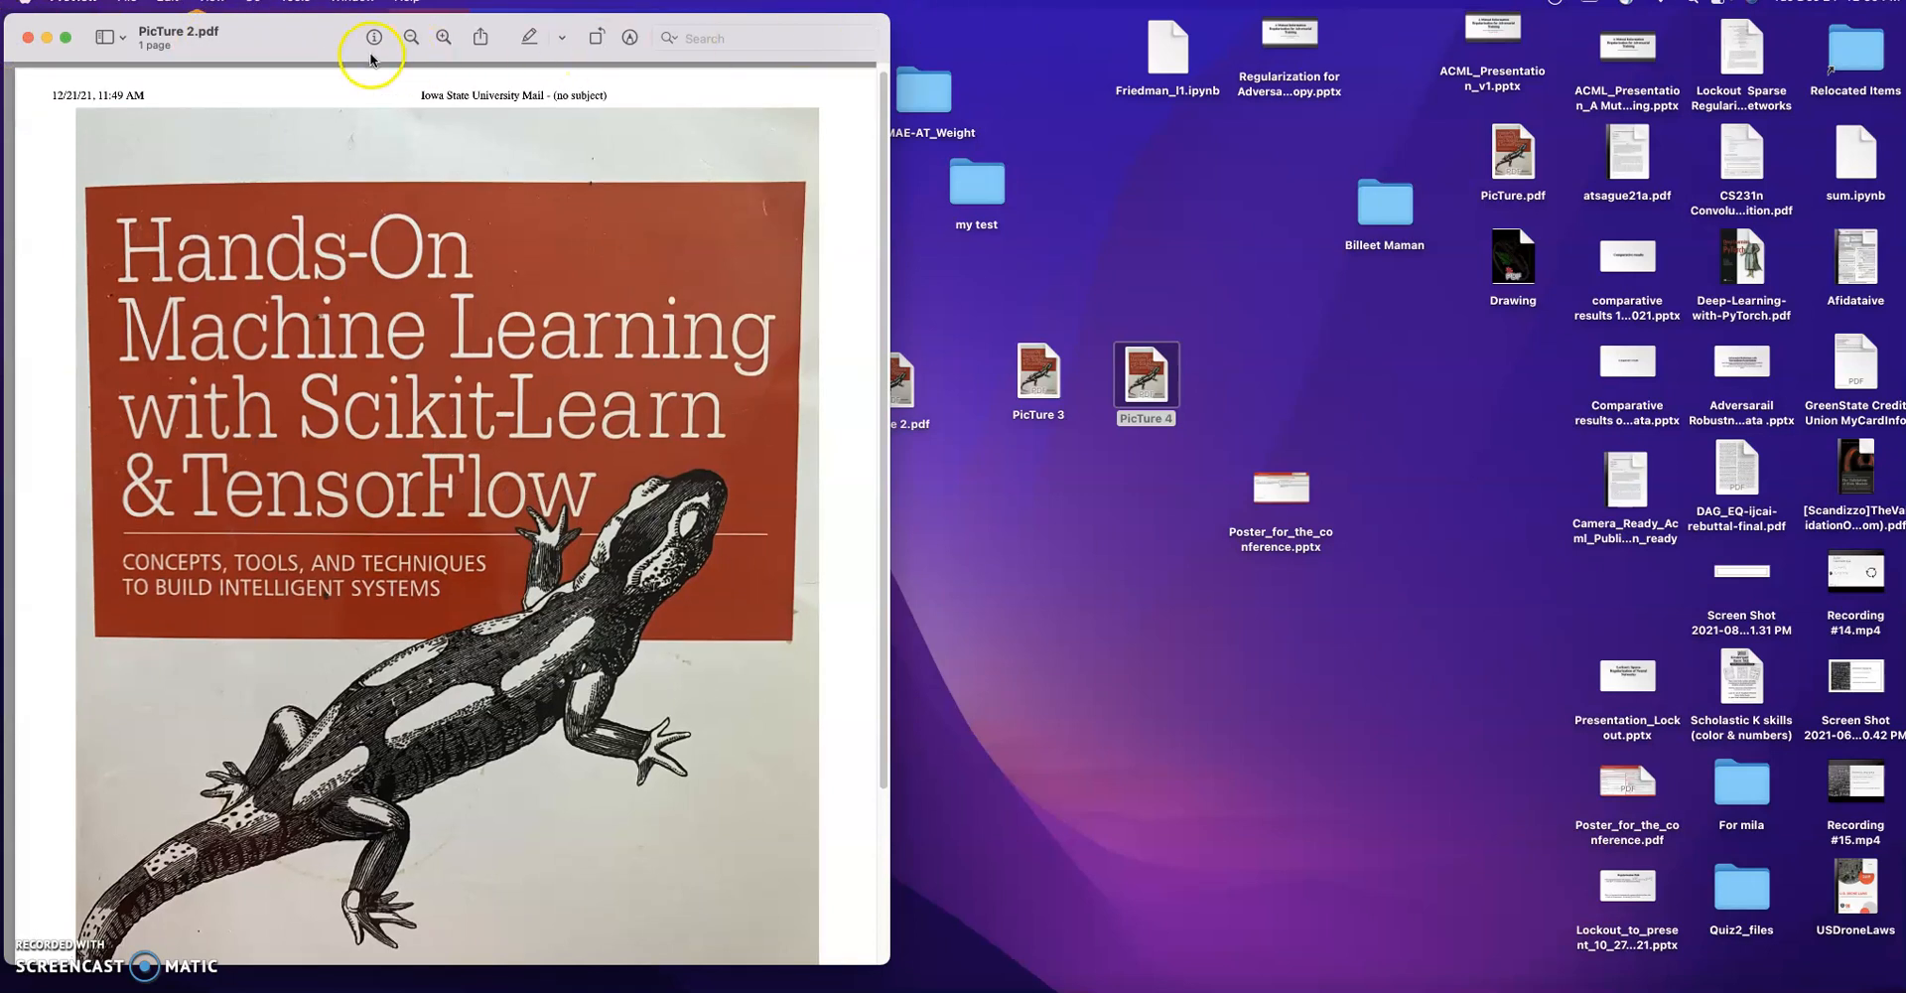
pyautogui.click(26, 39)
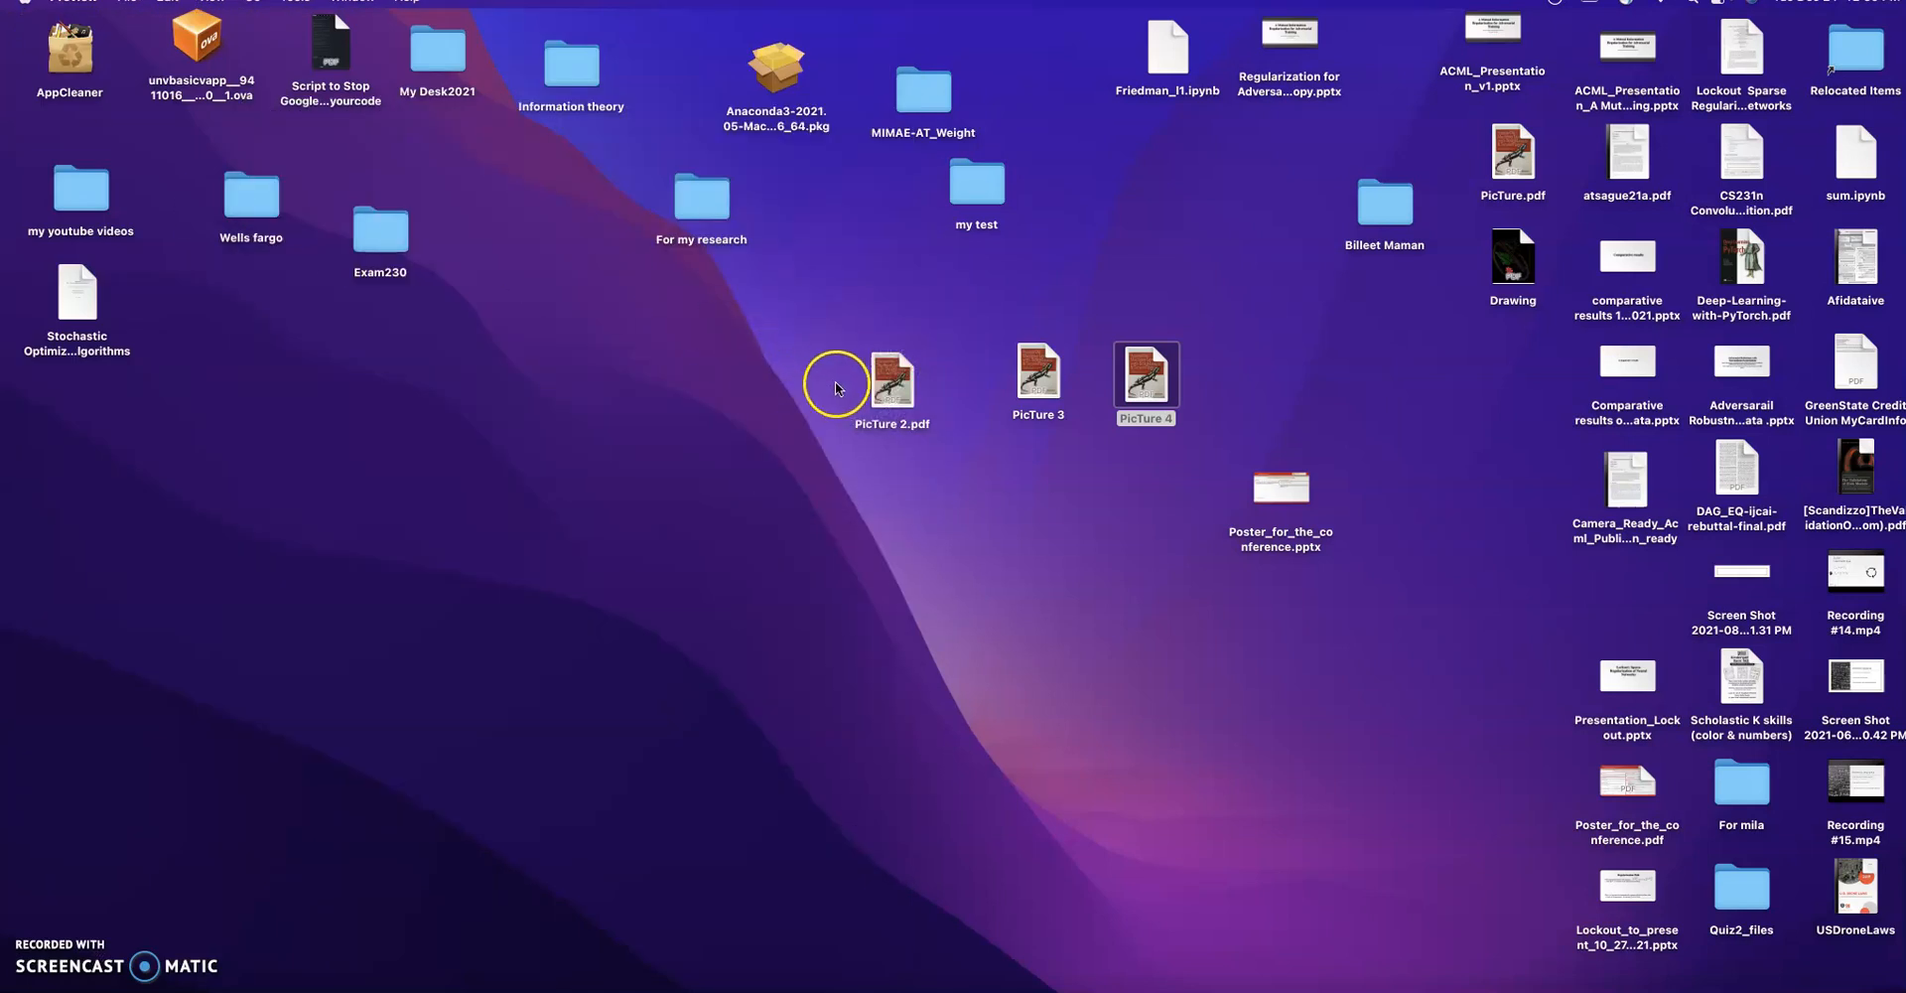
# - Open the file information of PicTure 2.pdf and PicTure 4 to compare their sizes
pyautogui.rightClick(881, 378)
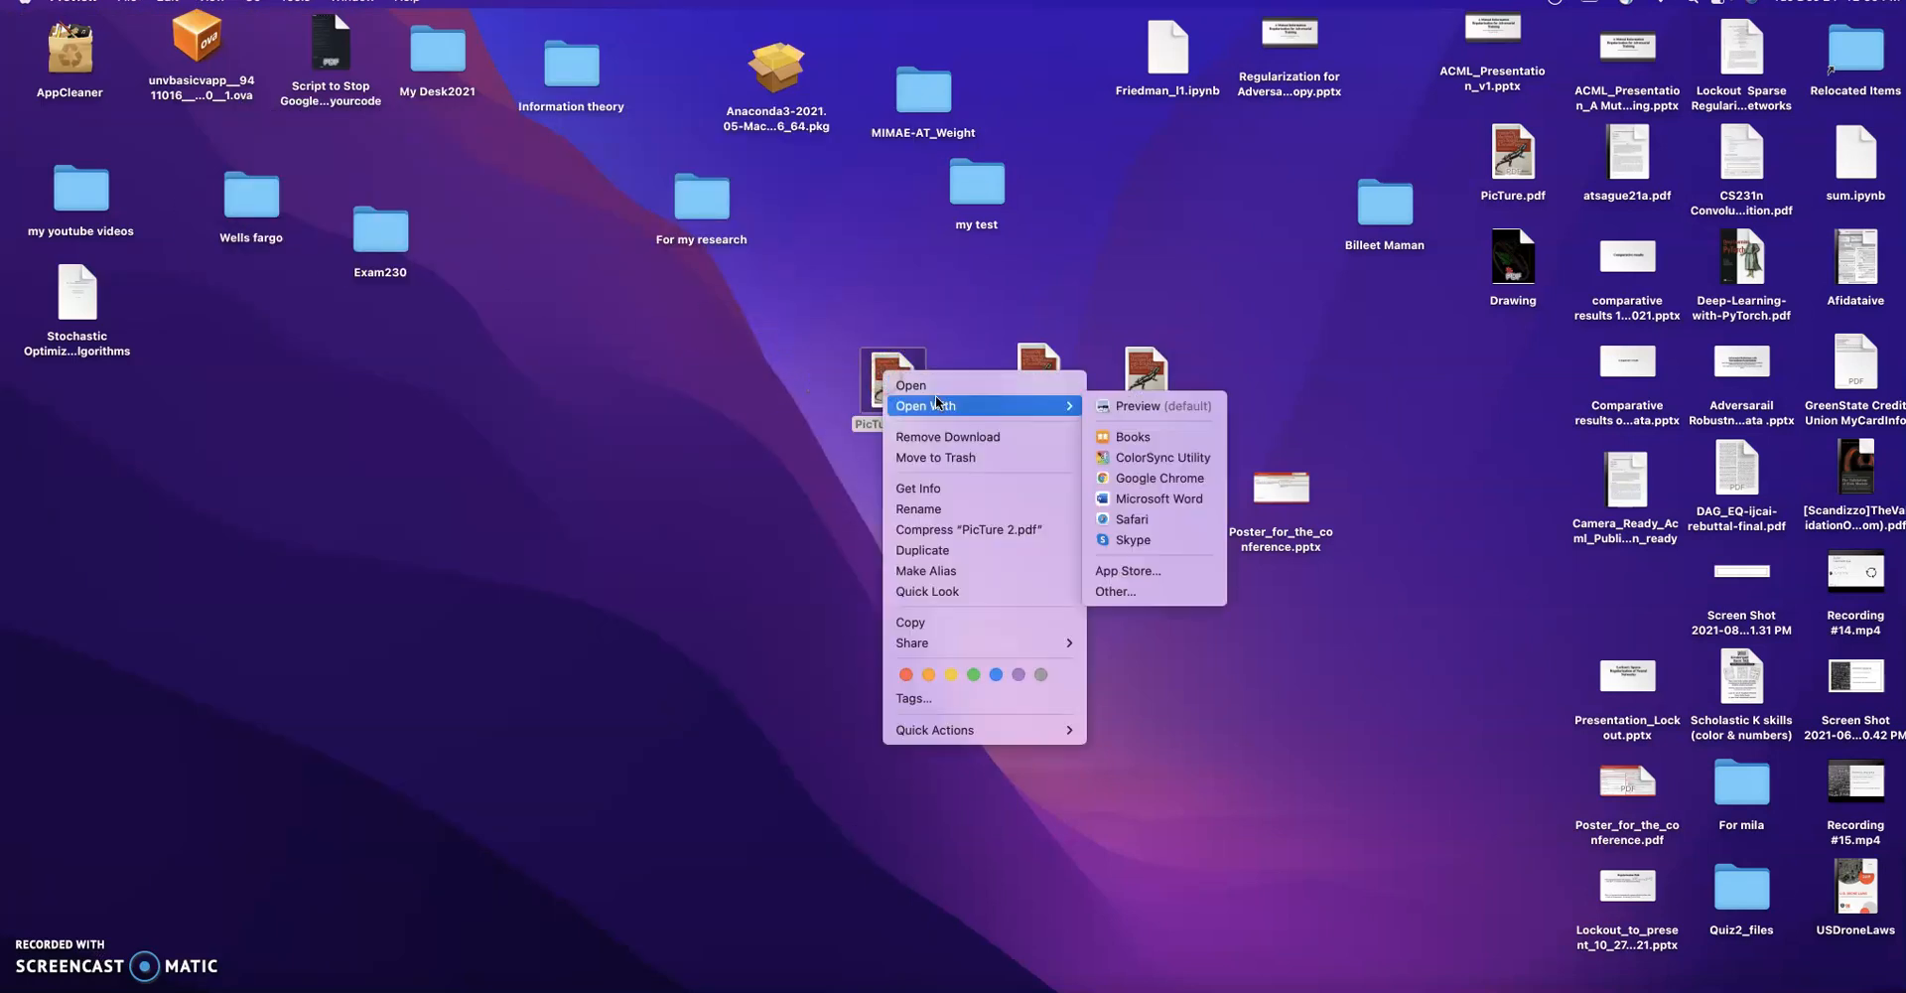
pyautogui.click(961, 488)
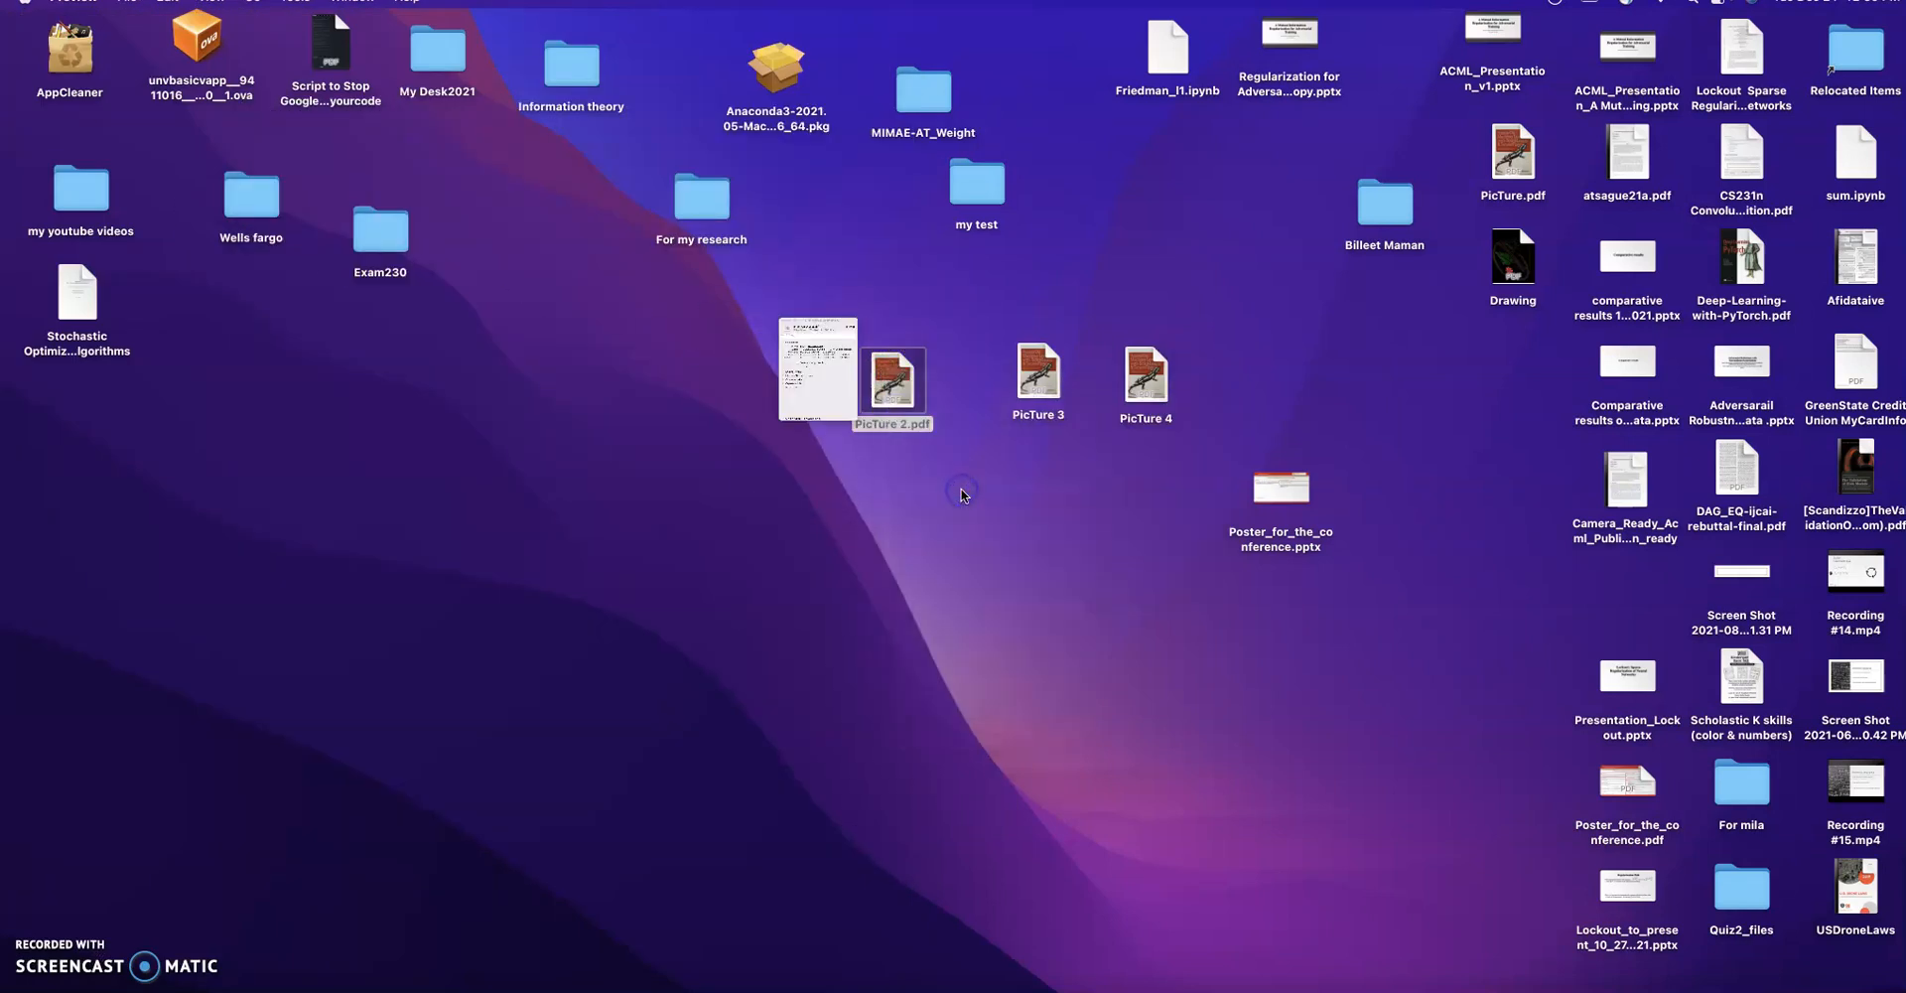
pyautogui.rightClick(1150, 369)
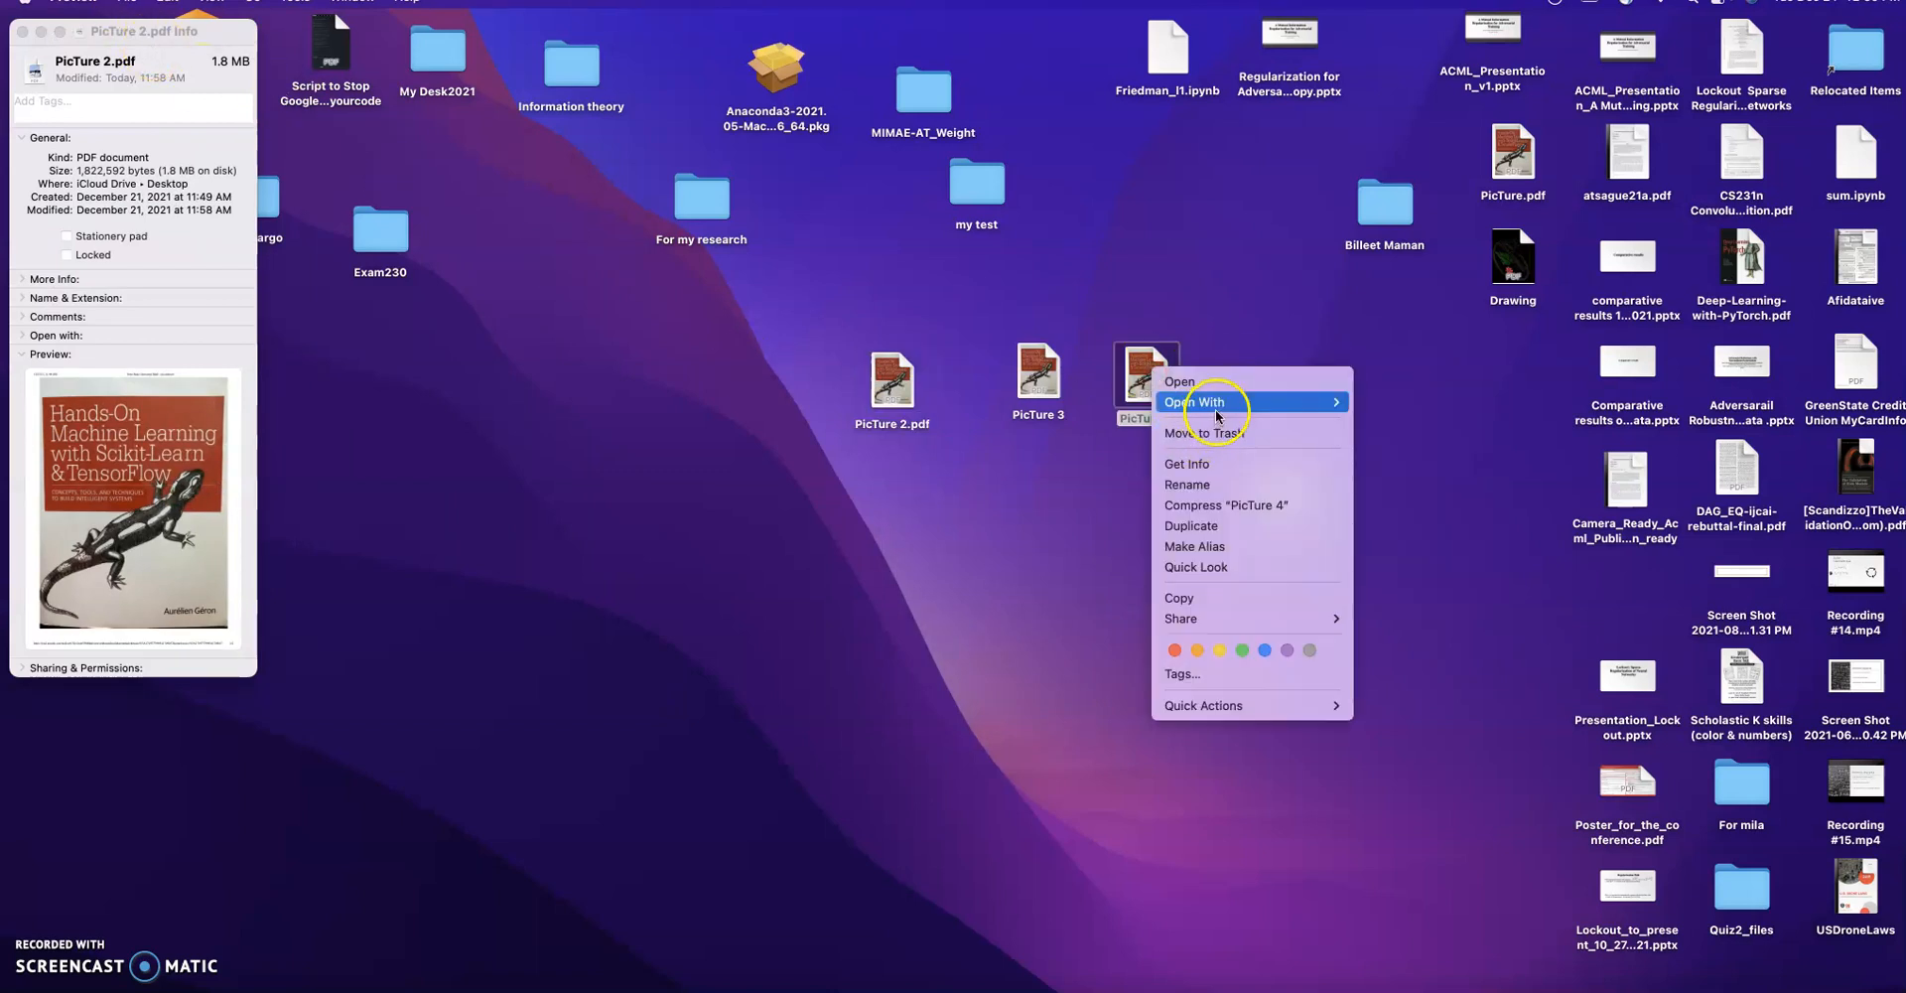
pyautogui.click(1221, 468)
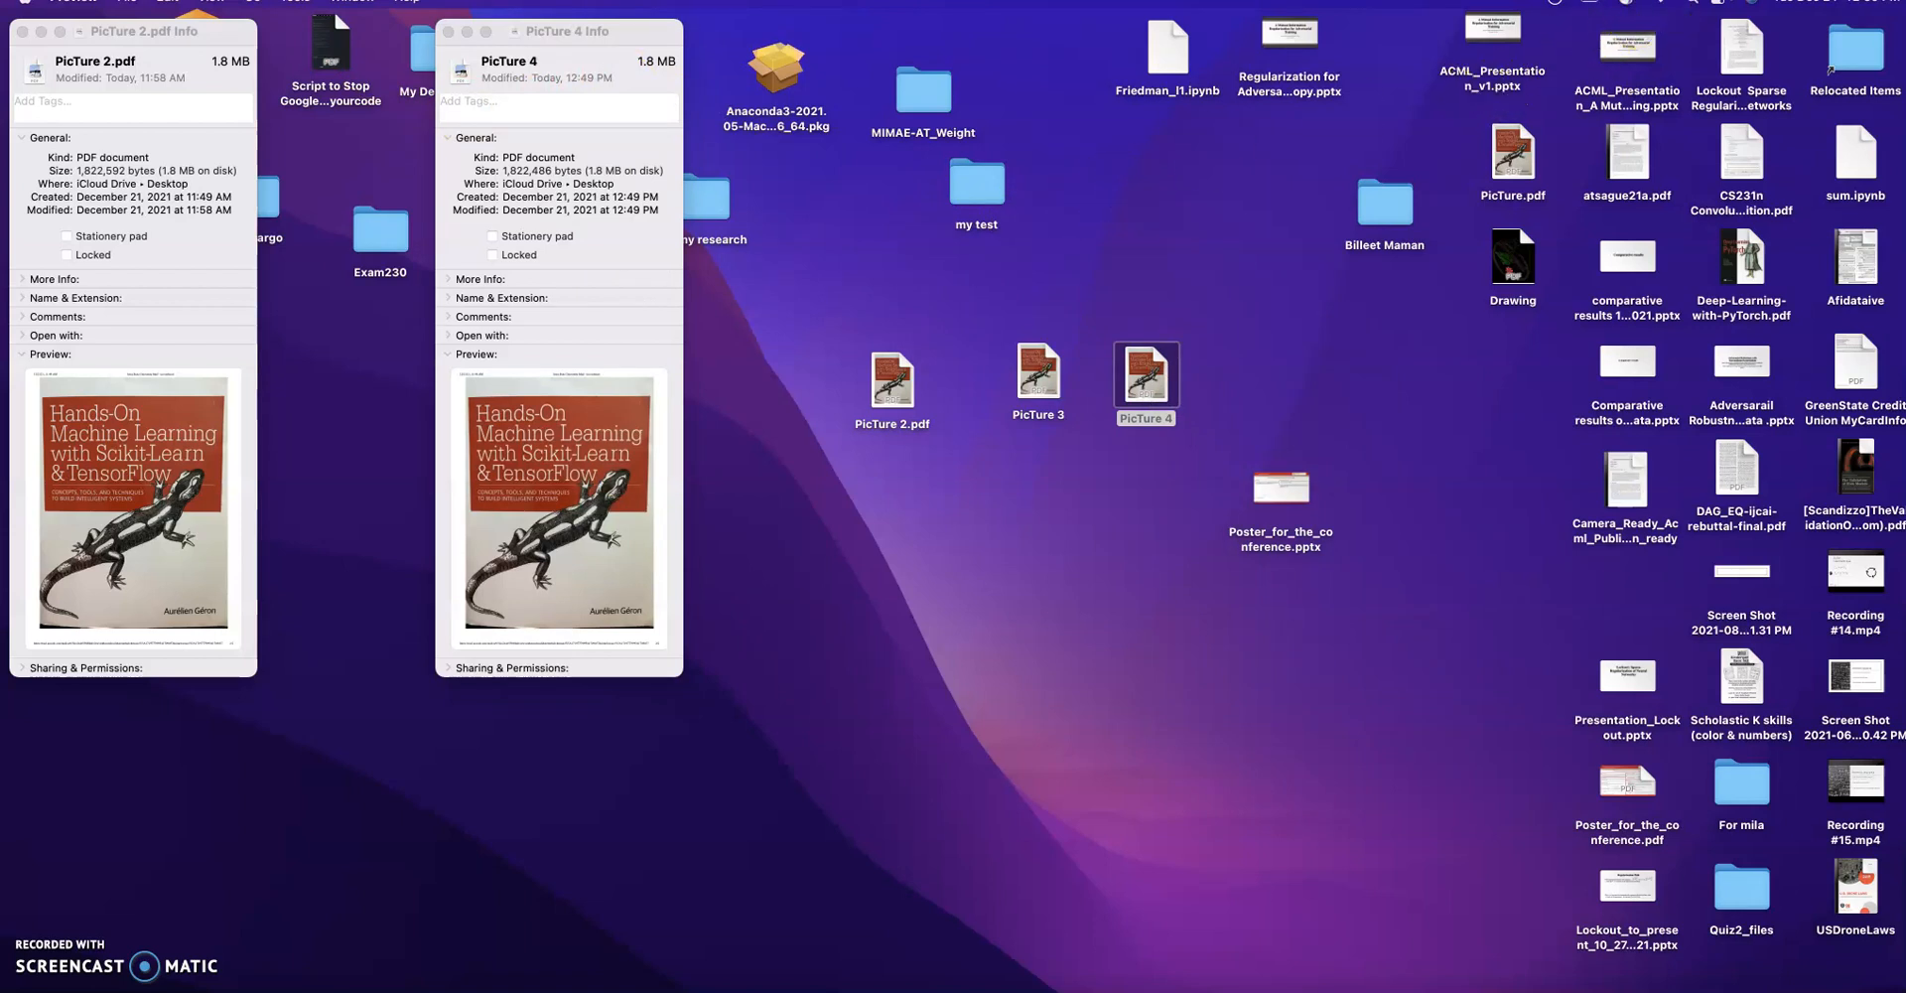
# - Switch to ColorSync Utility, quit it, and relaunch it to bring up its Filters window
pyautogui.press('super+space')
pyautogui.write('co')
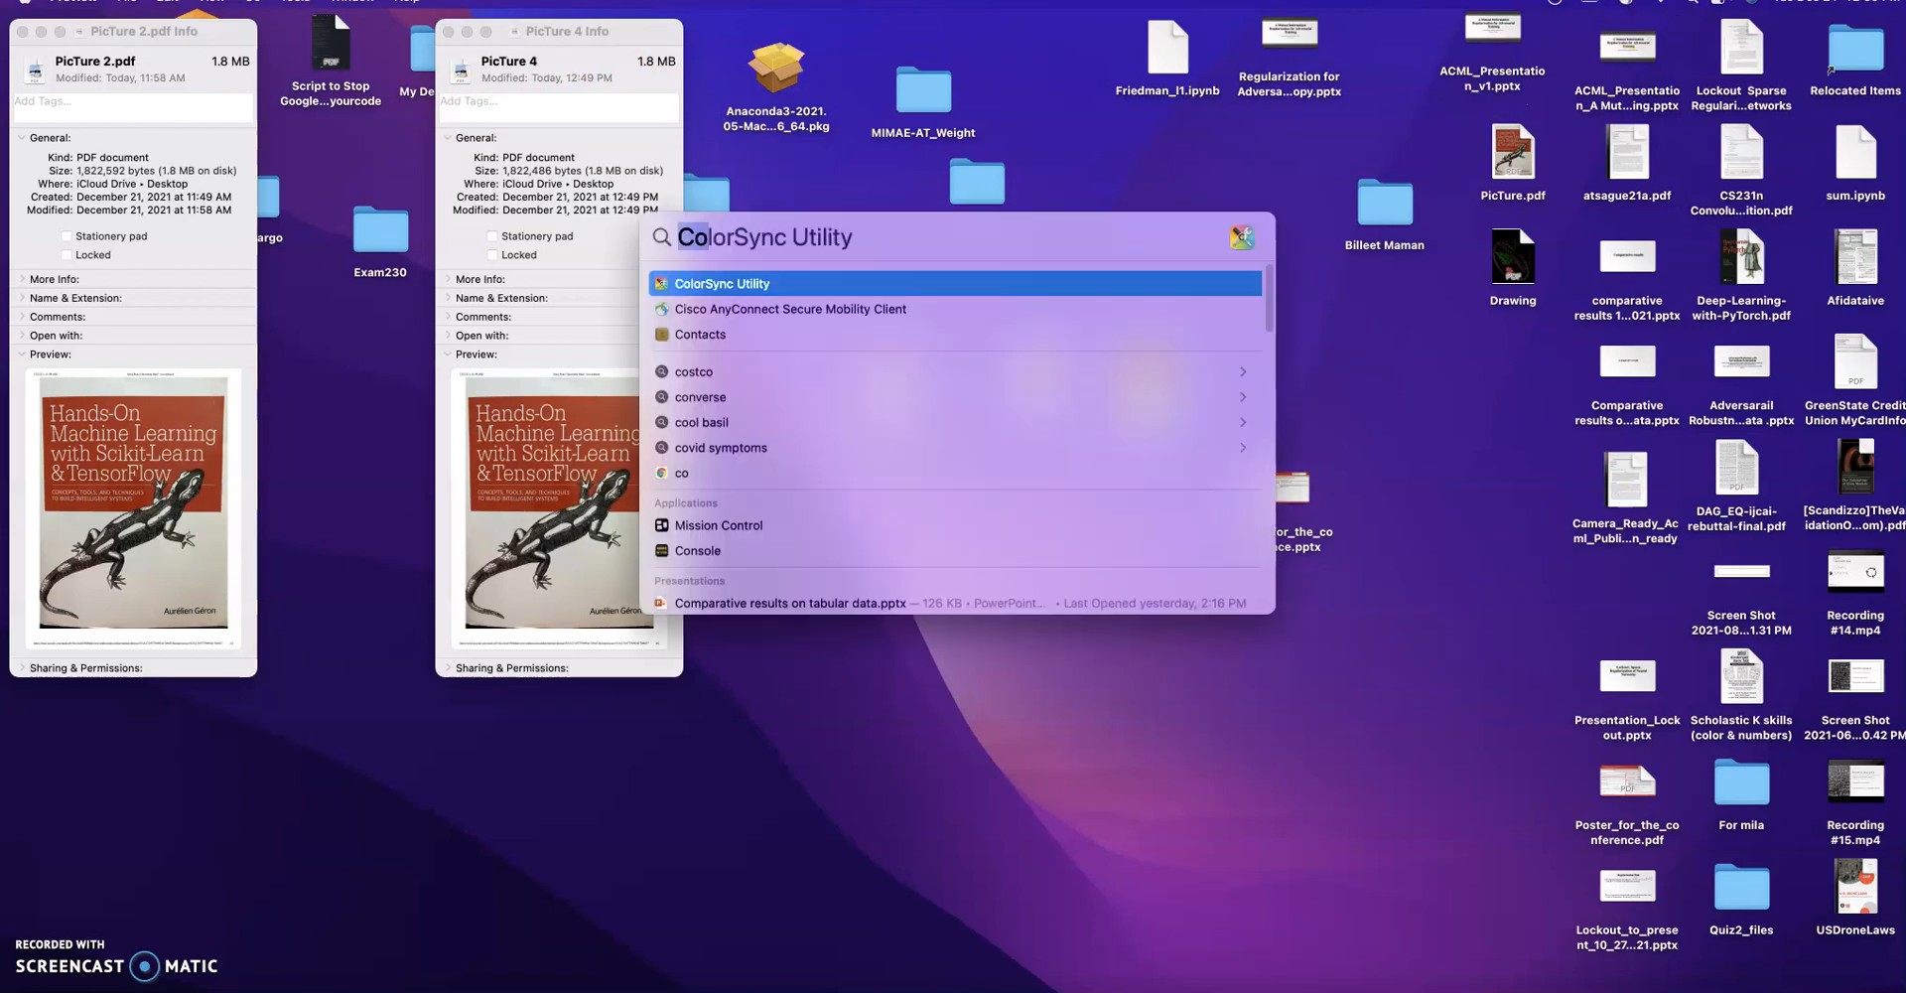
pyautogui.click(747, 288)
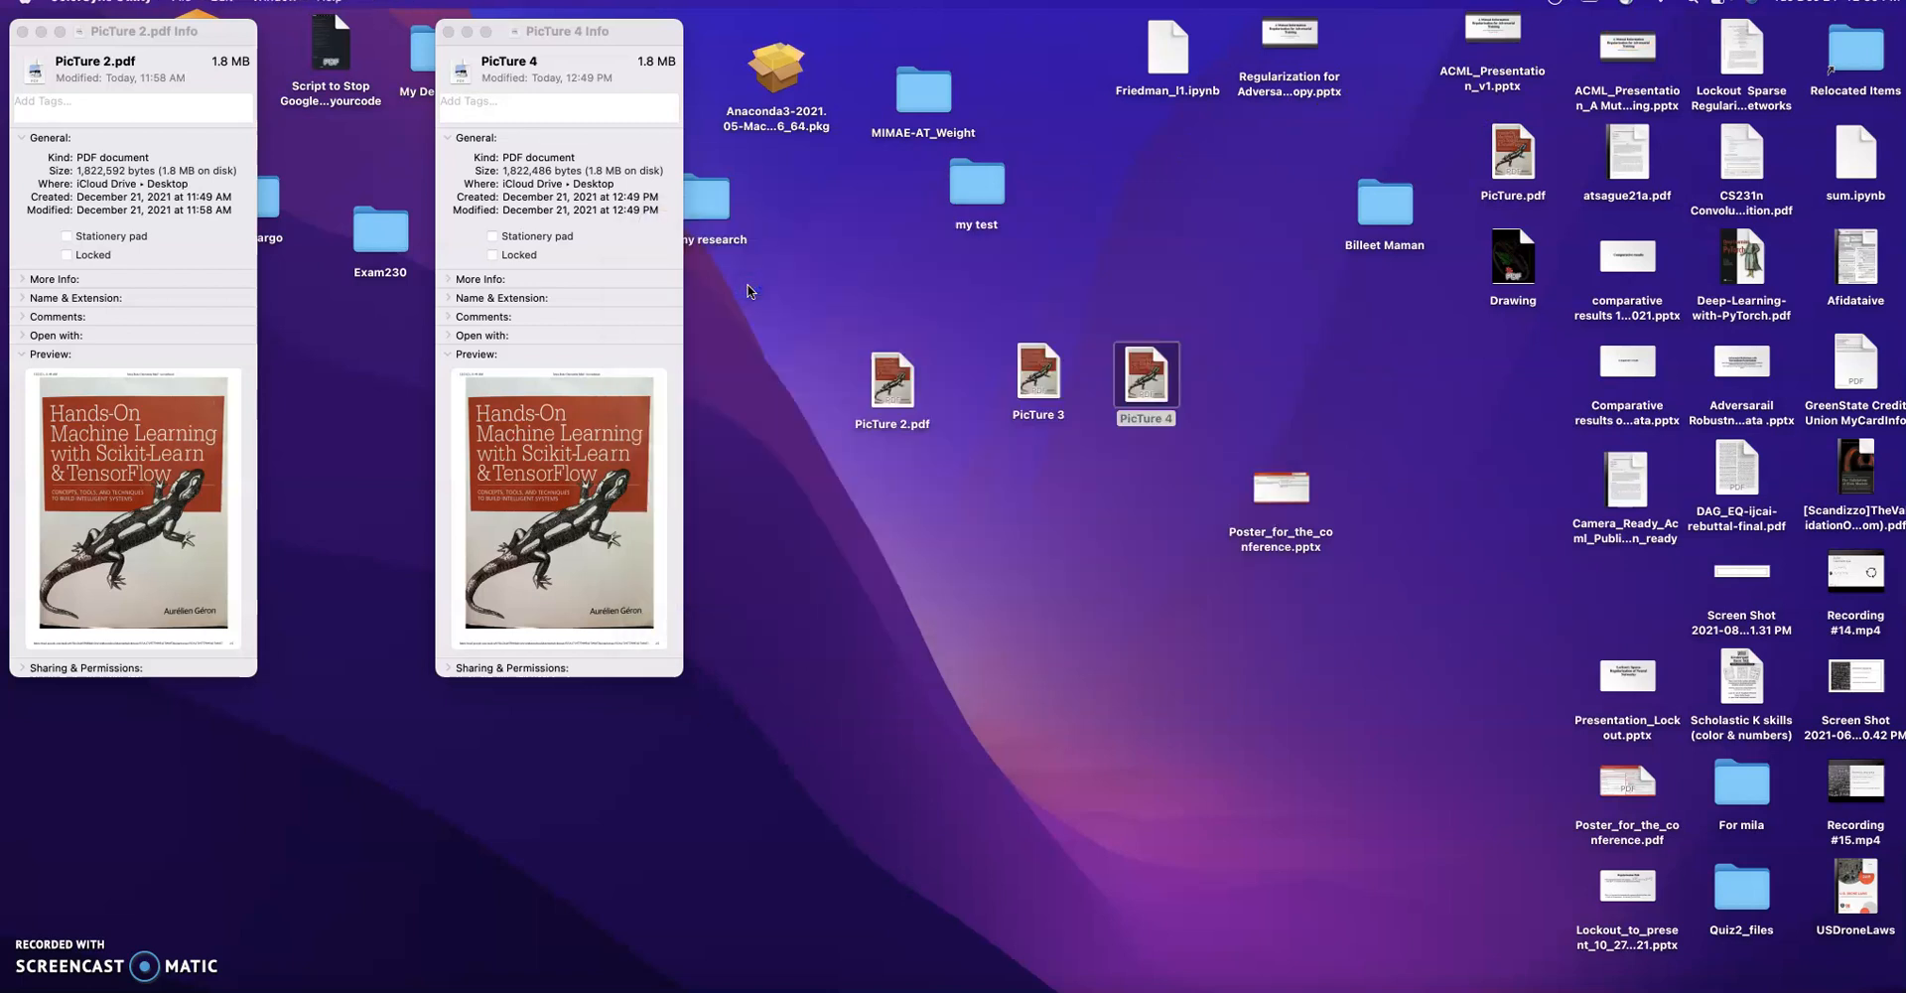
pyautogui.rightClick(1600, 978)
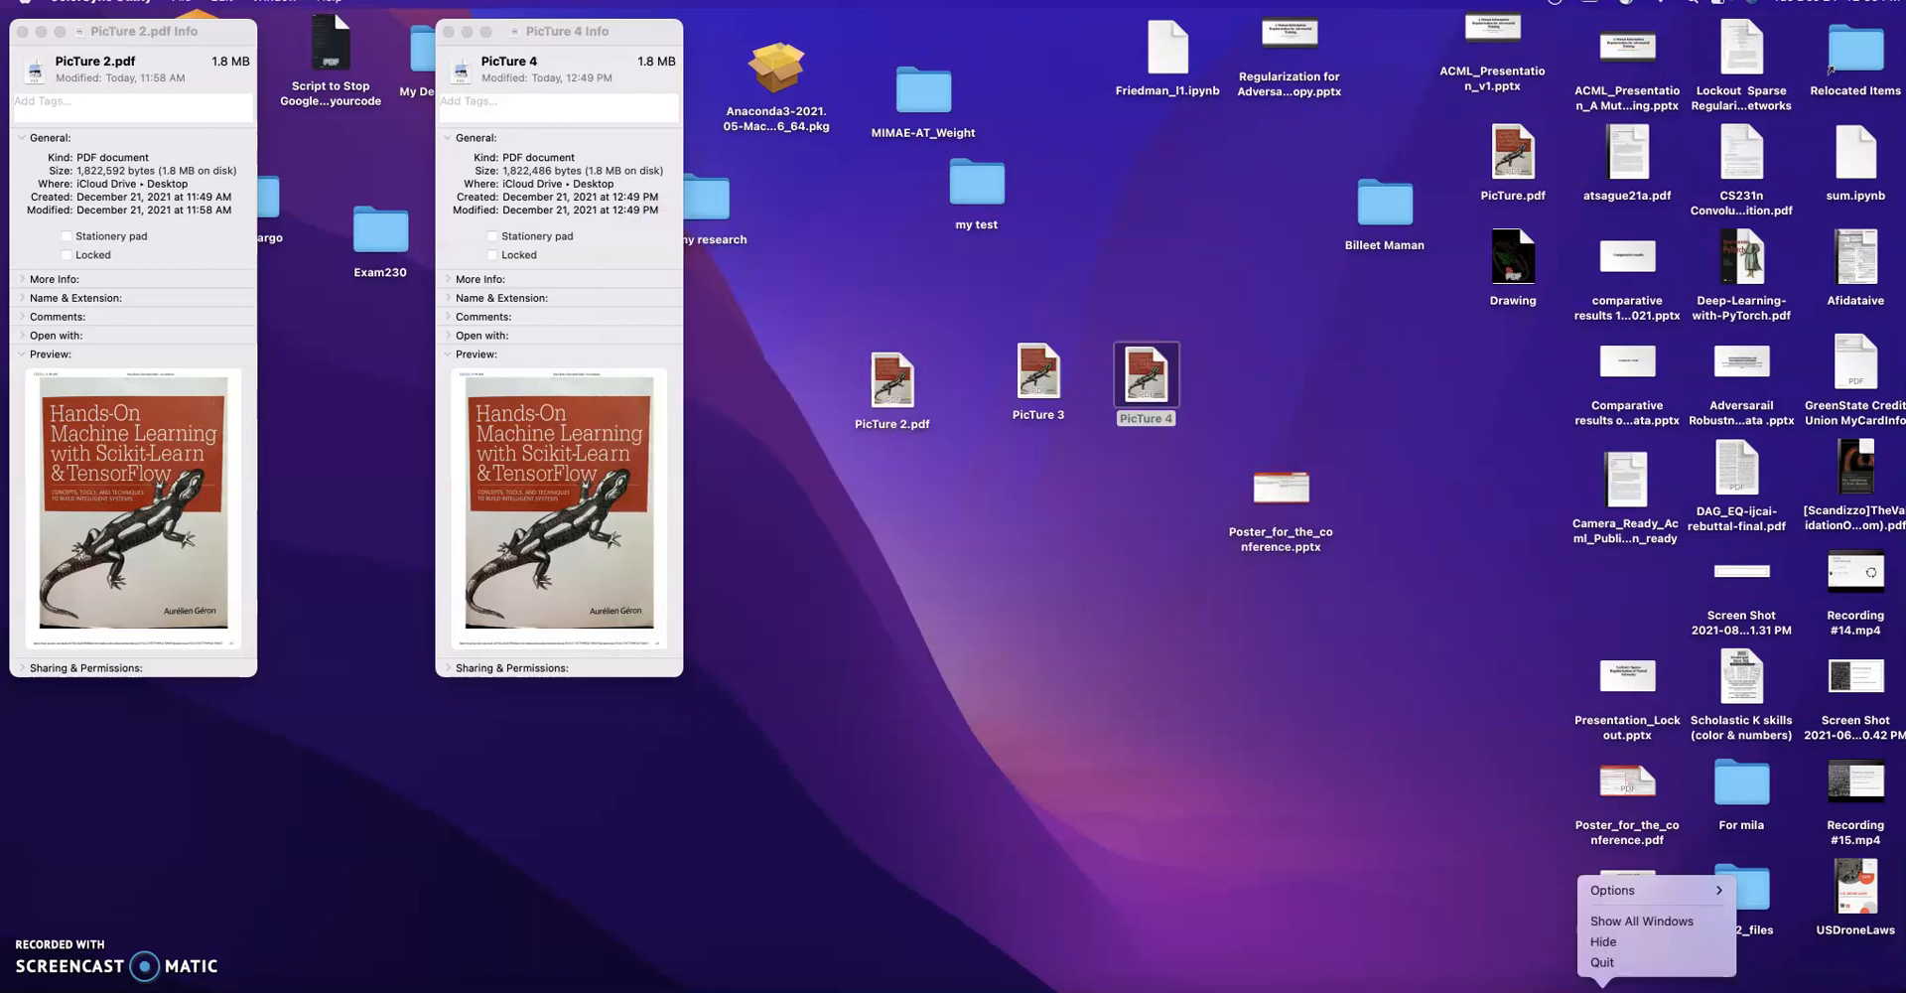
pyautogui.click(1602, 962)
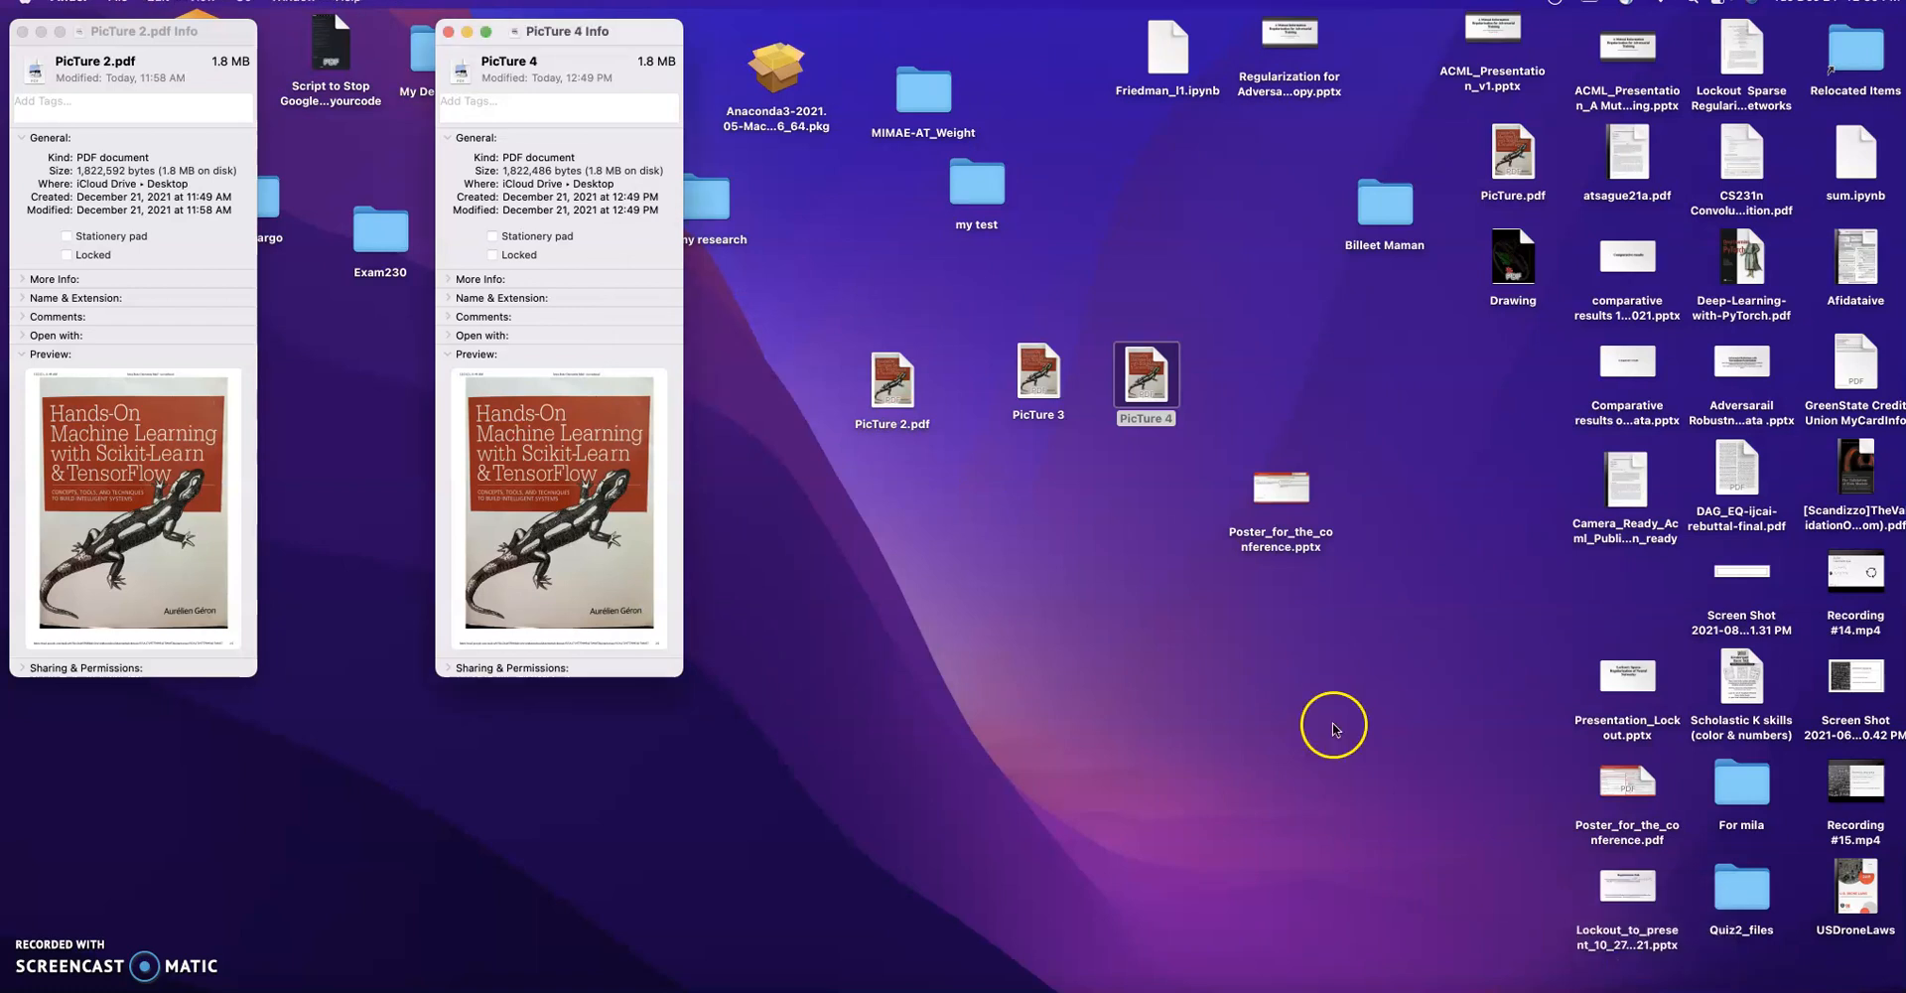
pyautogui.click(1677, 7)
pyautogui.click(789, 283)
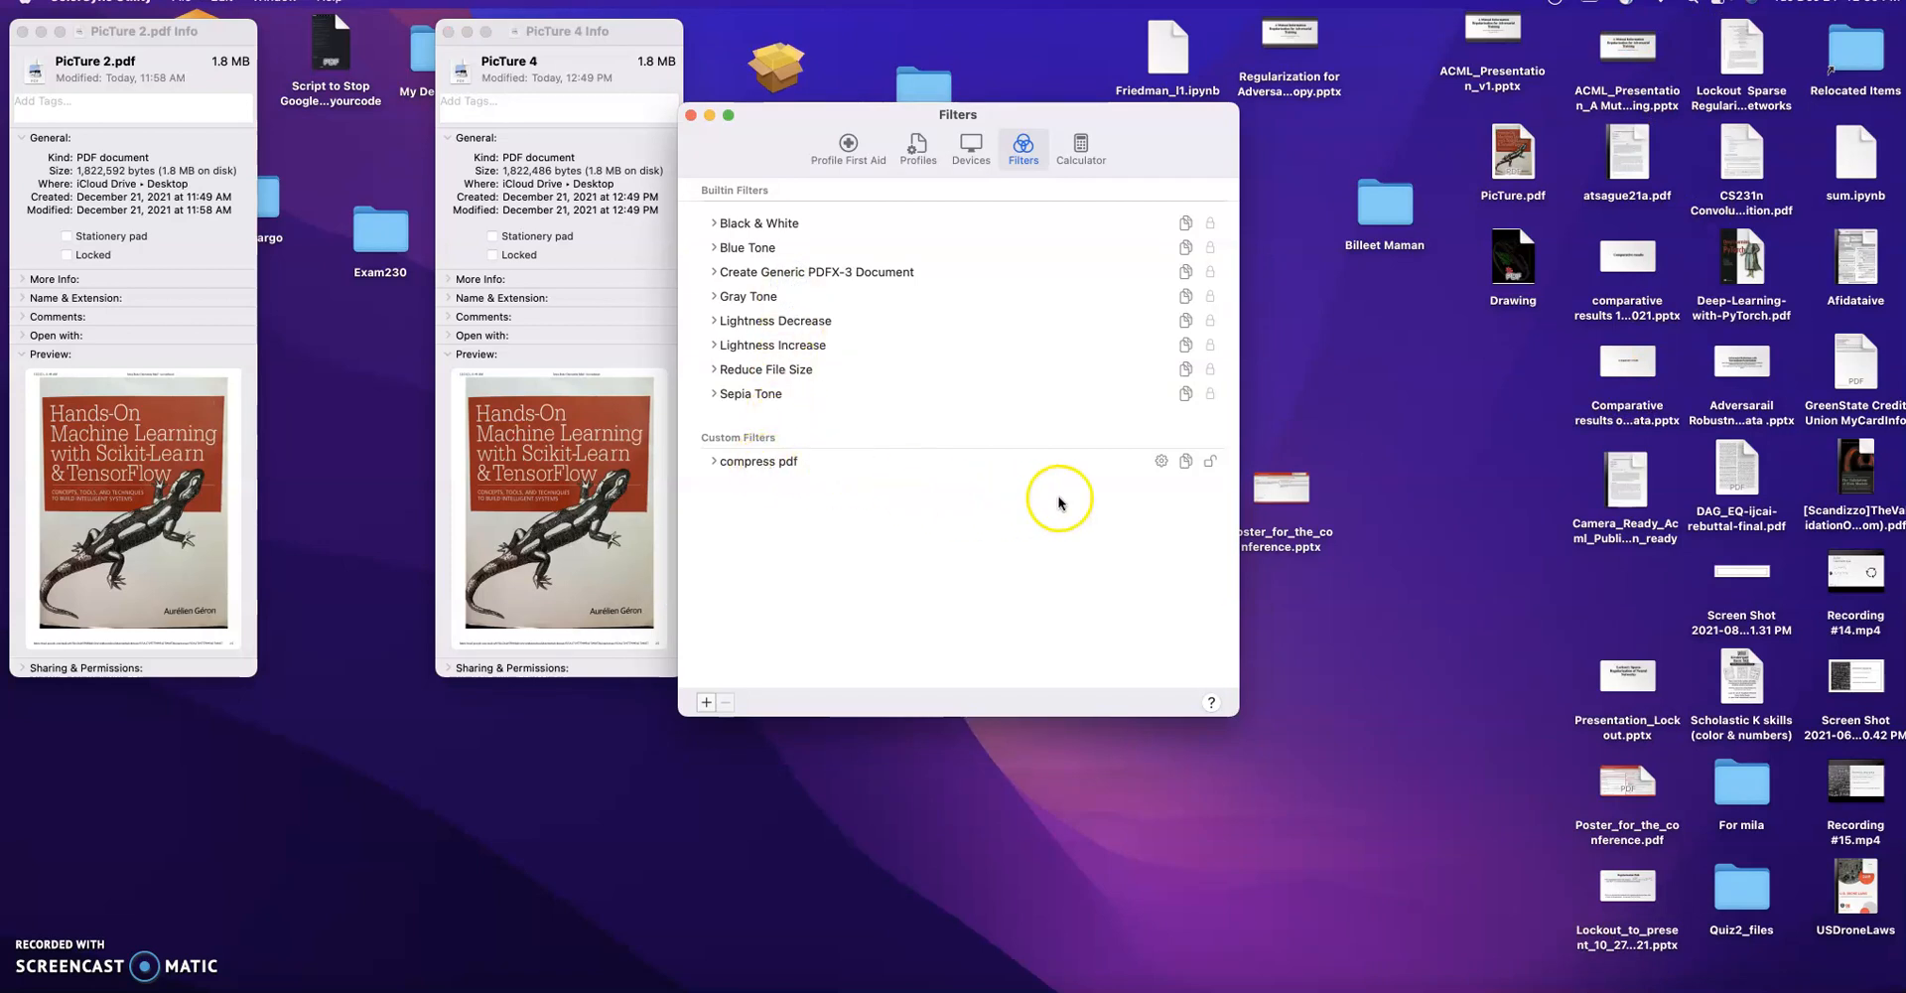
# - Add an Image Compression component in JPEG mode to the custom compress pdf filter, and lock the filter
pyautogui.click(1161, 462)
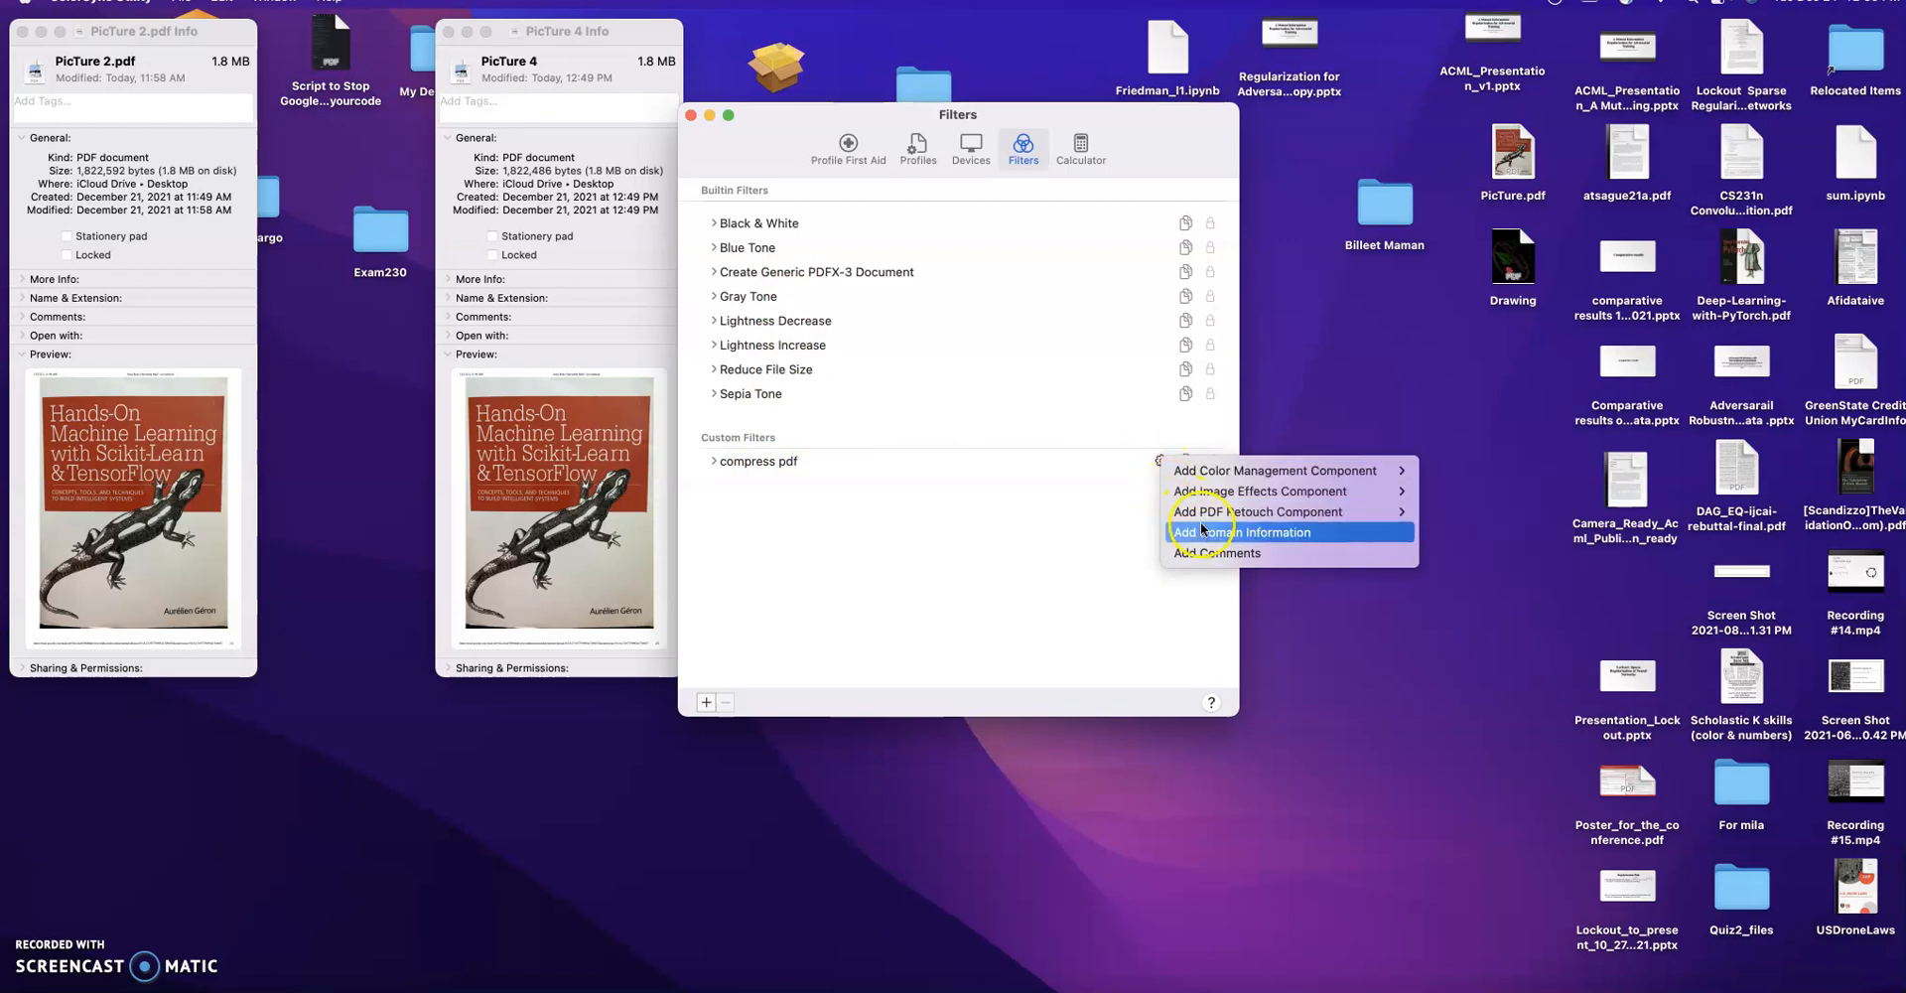
pyautogui.moveTo(1240, 499)
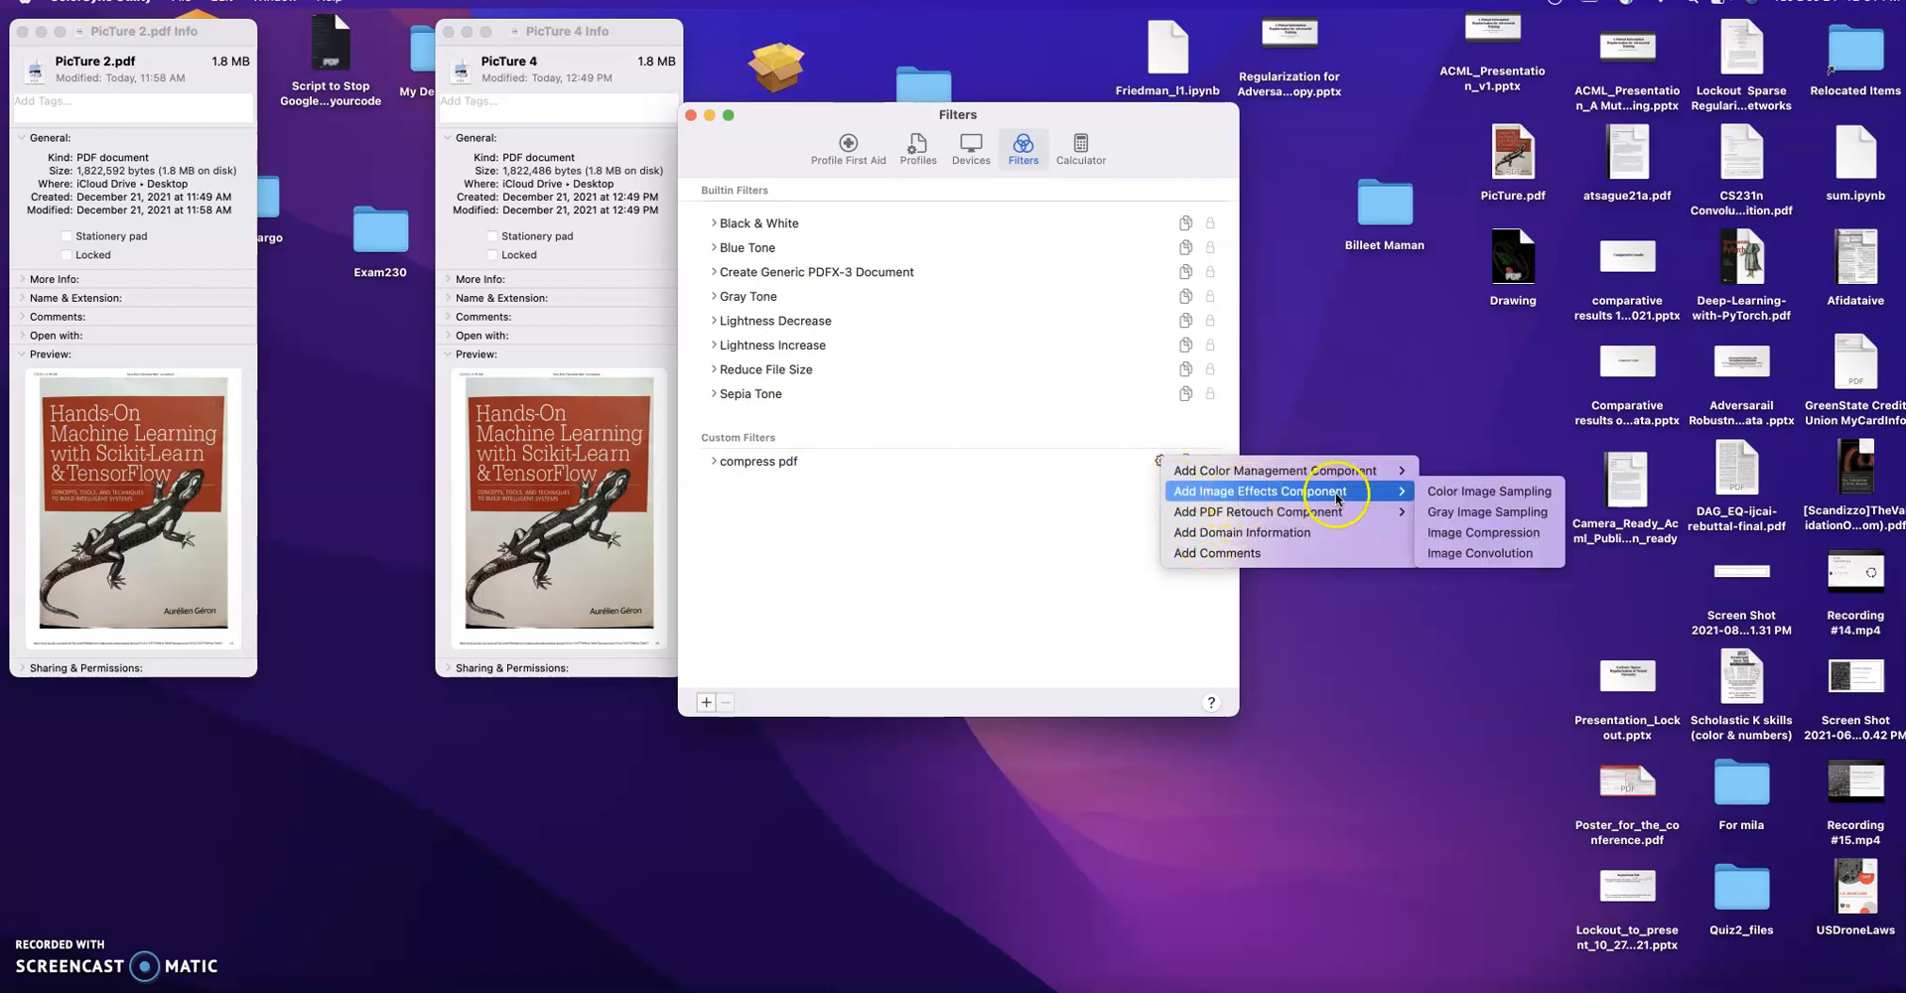
pyautogui.click(1464, 536)
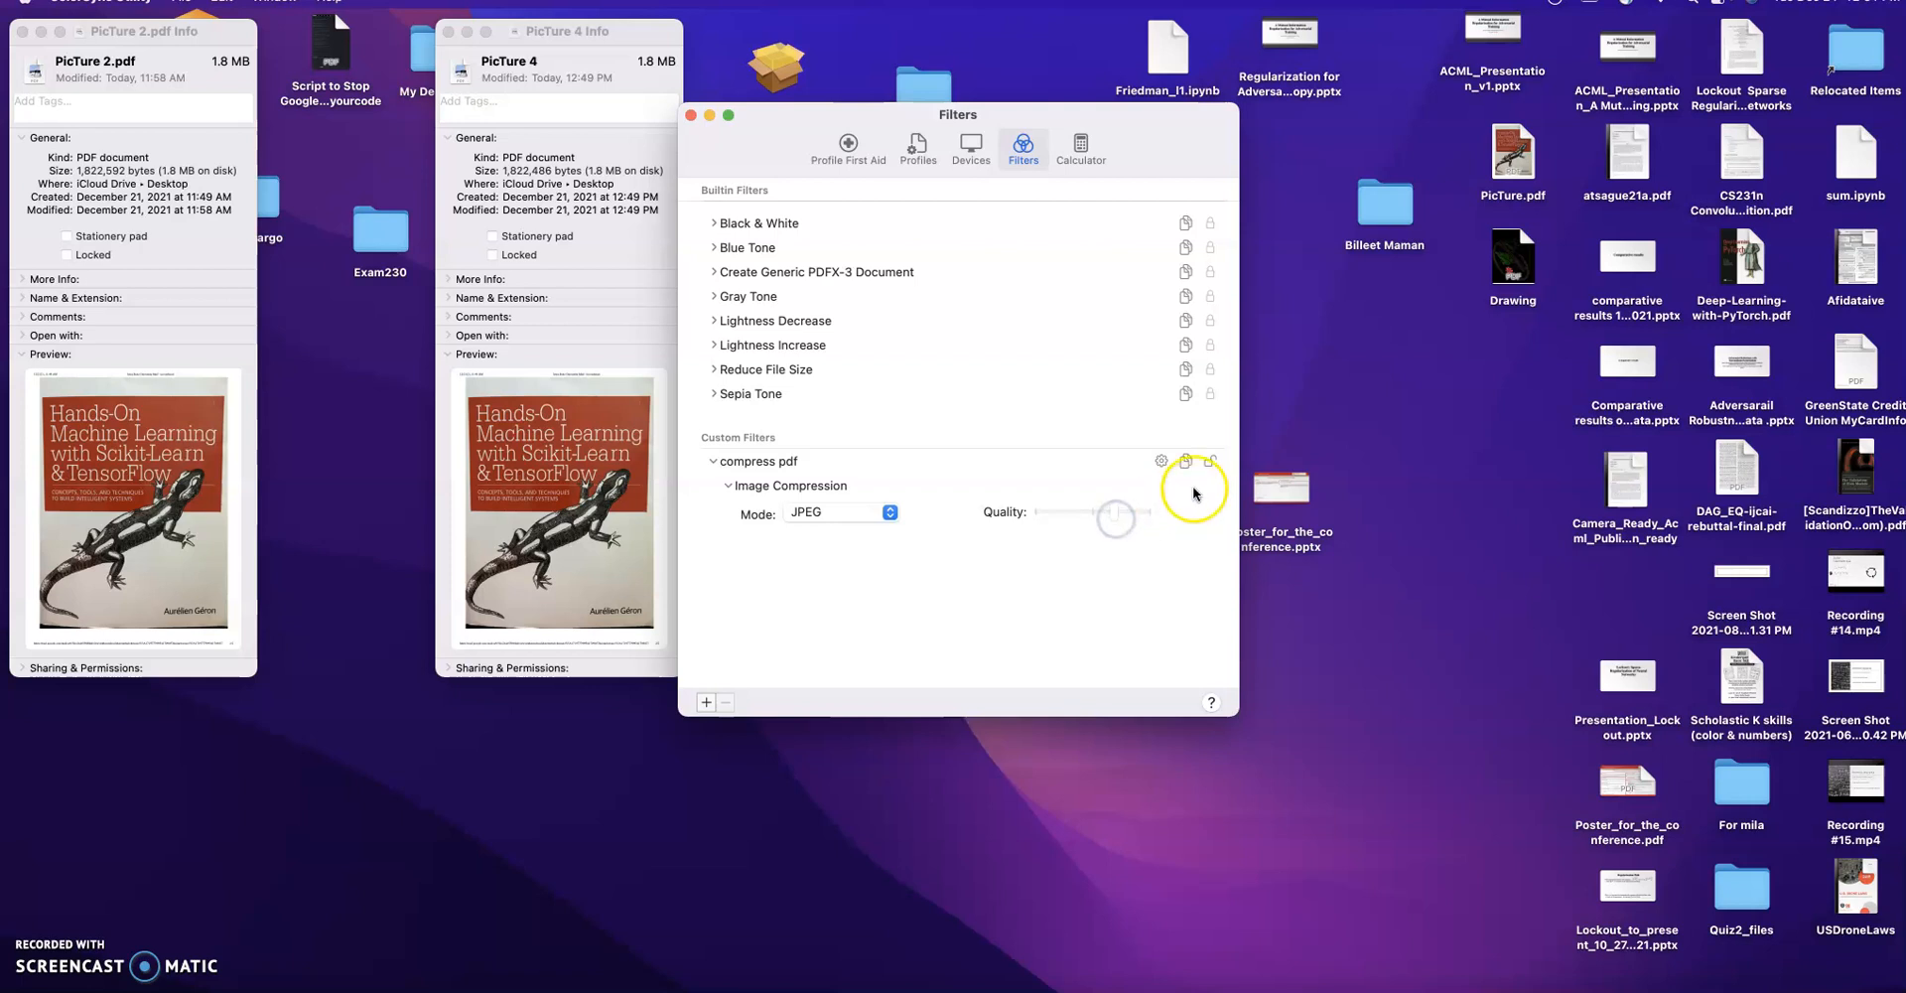
pyautogui.click(1210, 461)
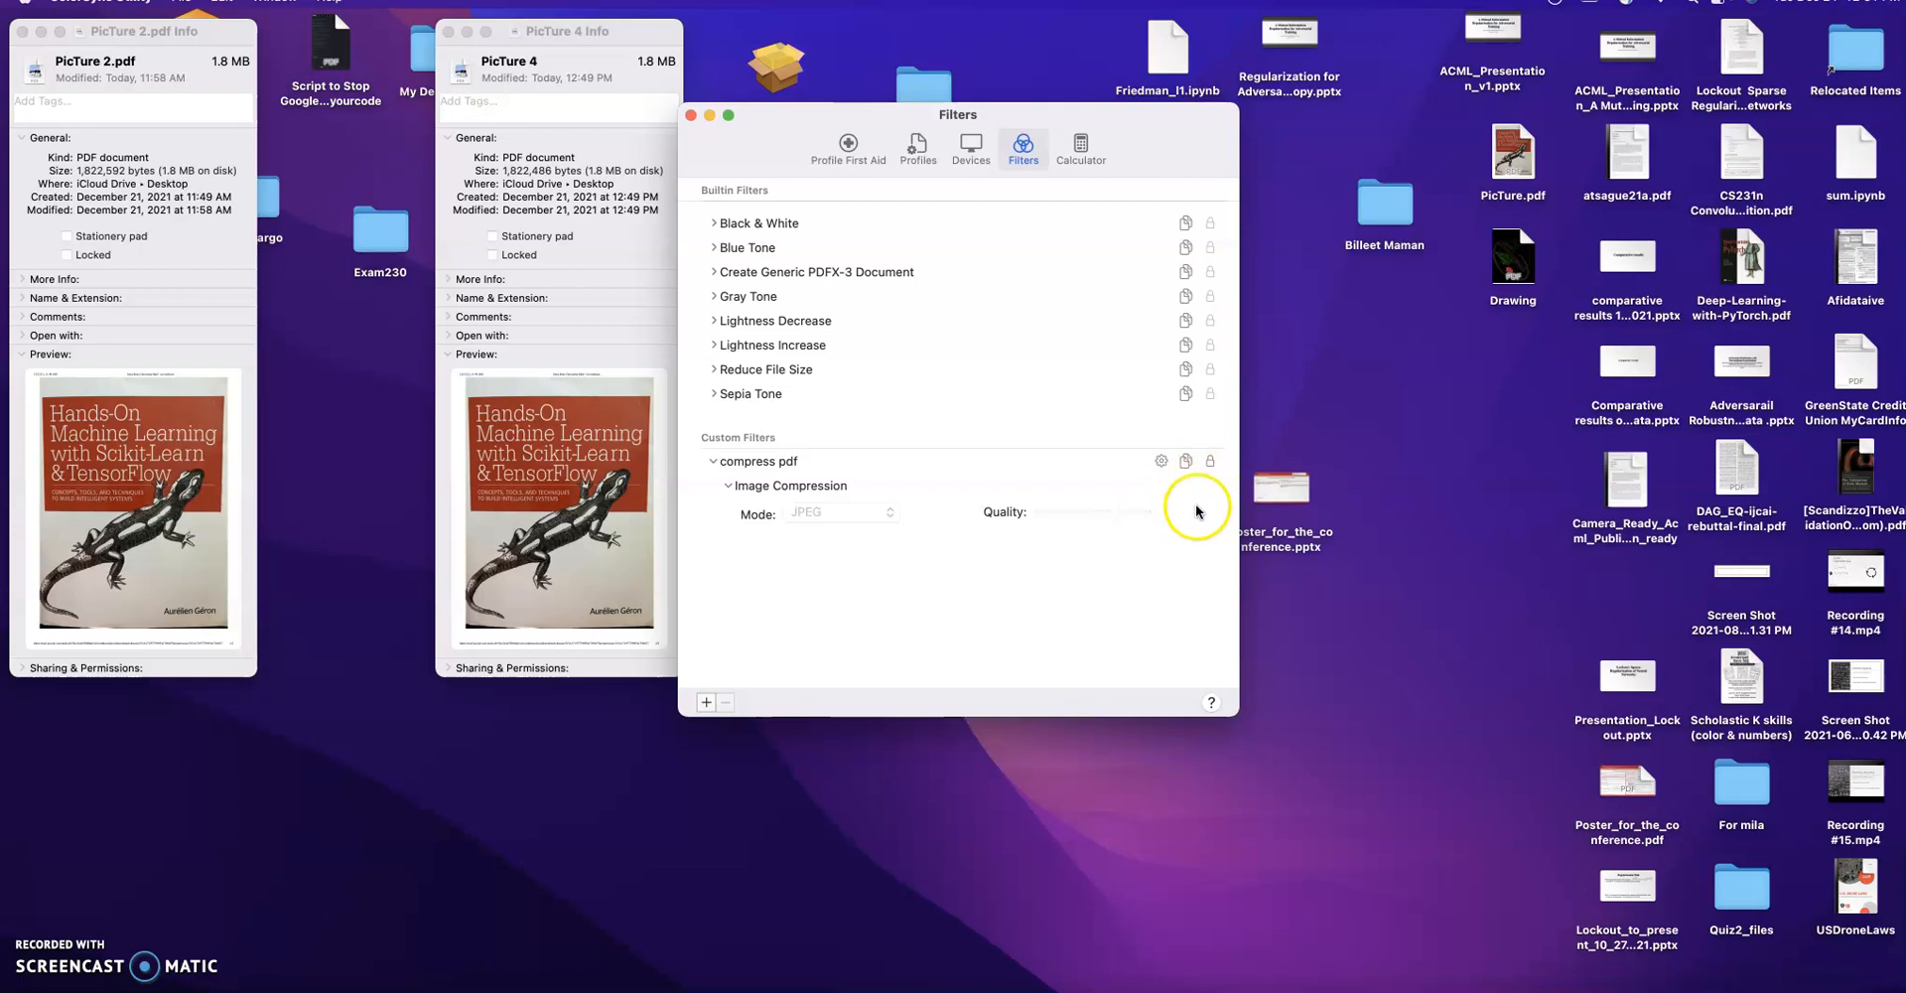
# - Close the Filters window and the information windows of PicTure 4 and PicTure 2.pdf
pyautogui.click(689, 115)
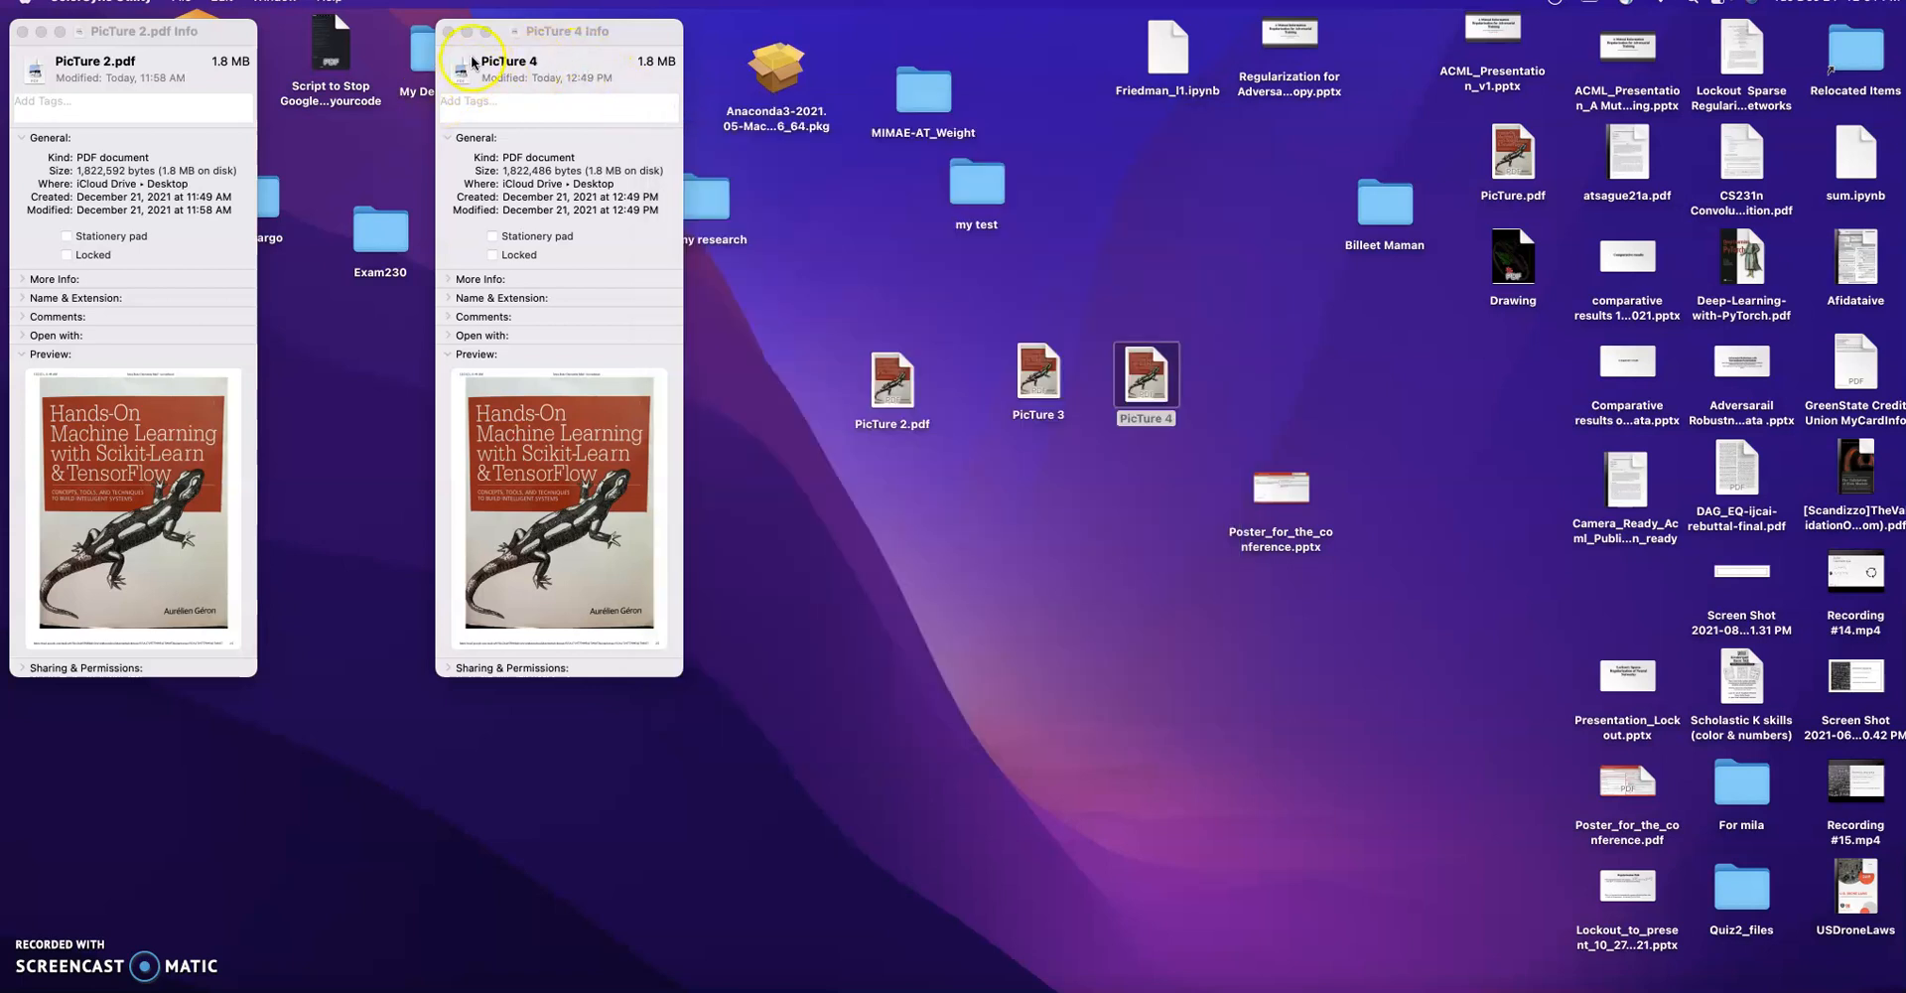
pyautogui.click(446, 30)
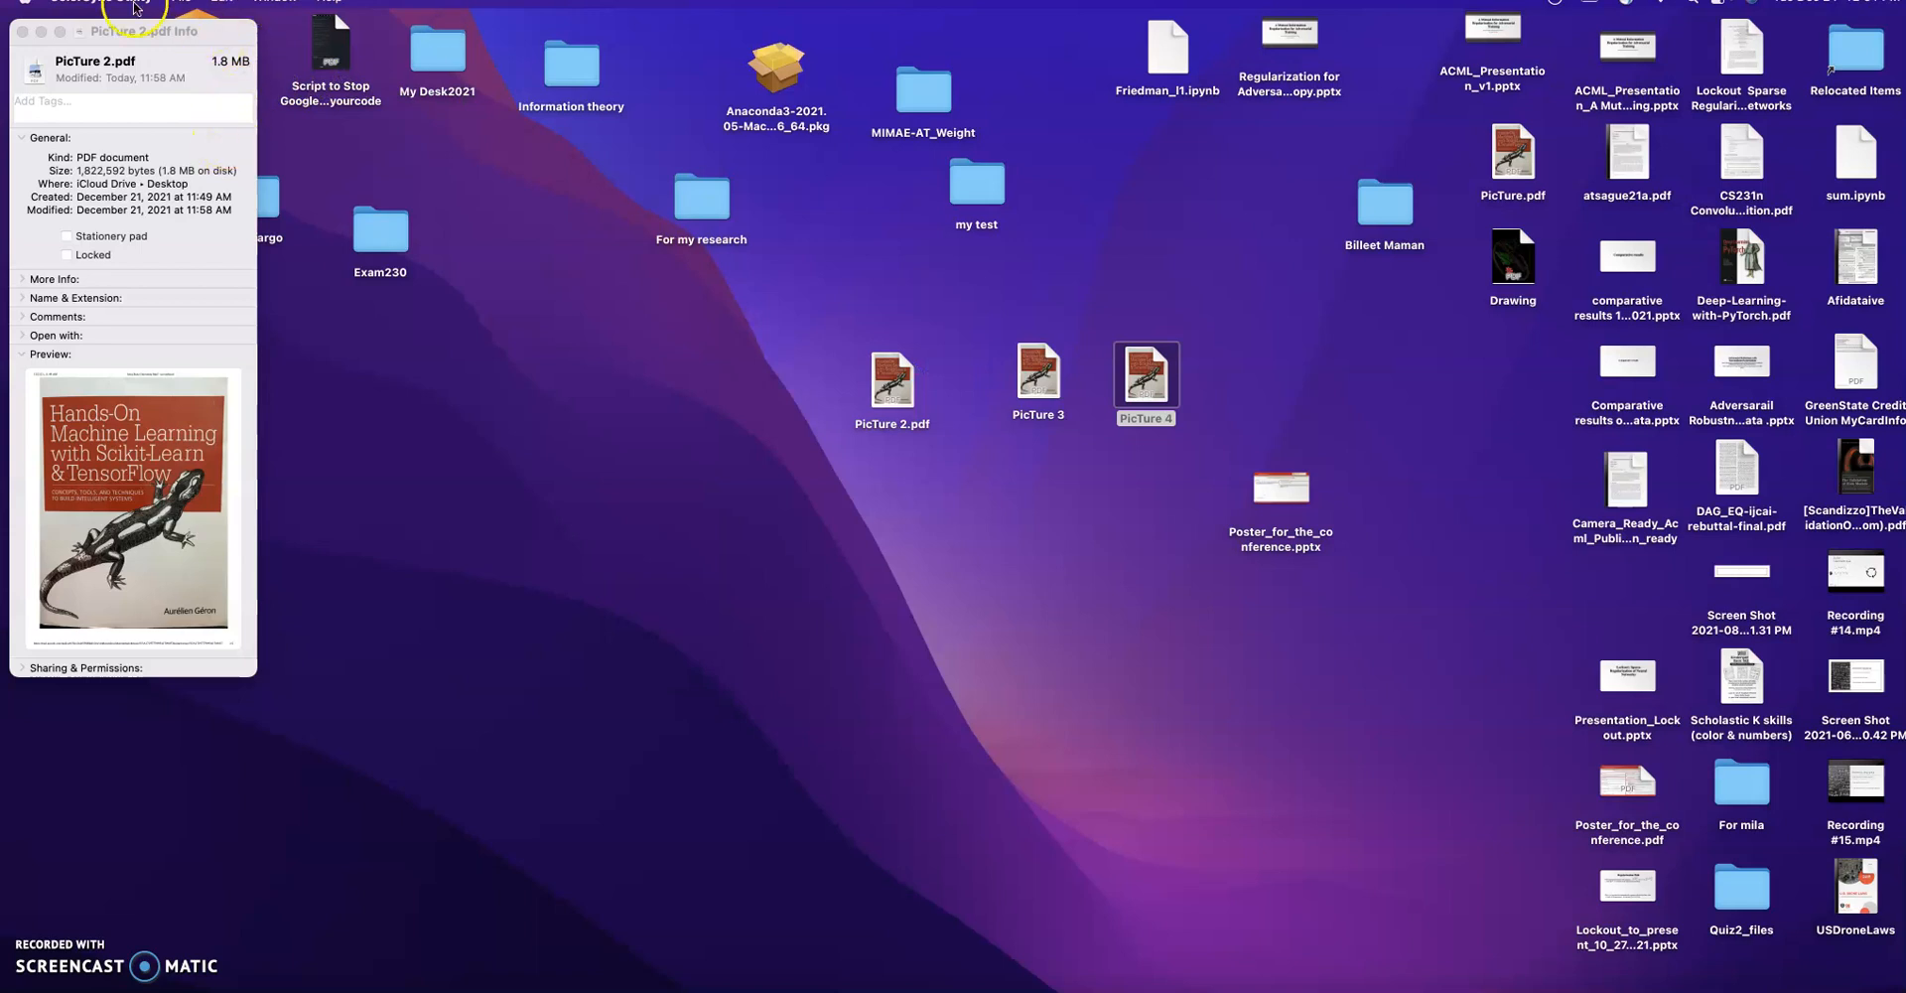
pyautogui.click(20, 32)
# - Open PicTure 2.pdf and export it to the desktop as PicTure 5 in PDF format with the compress pdf Quartz filter
pyautogui.click(885, 371)
pyautogui.doubleClick(886, 371)
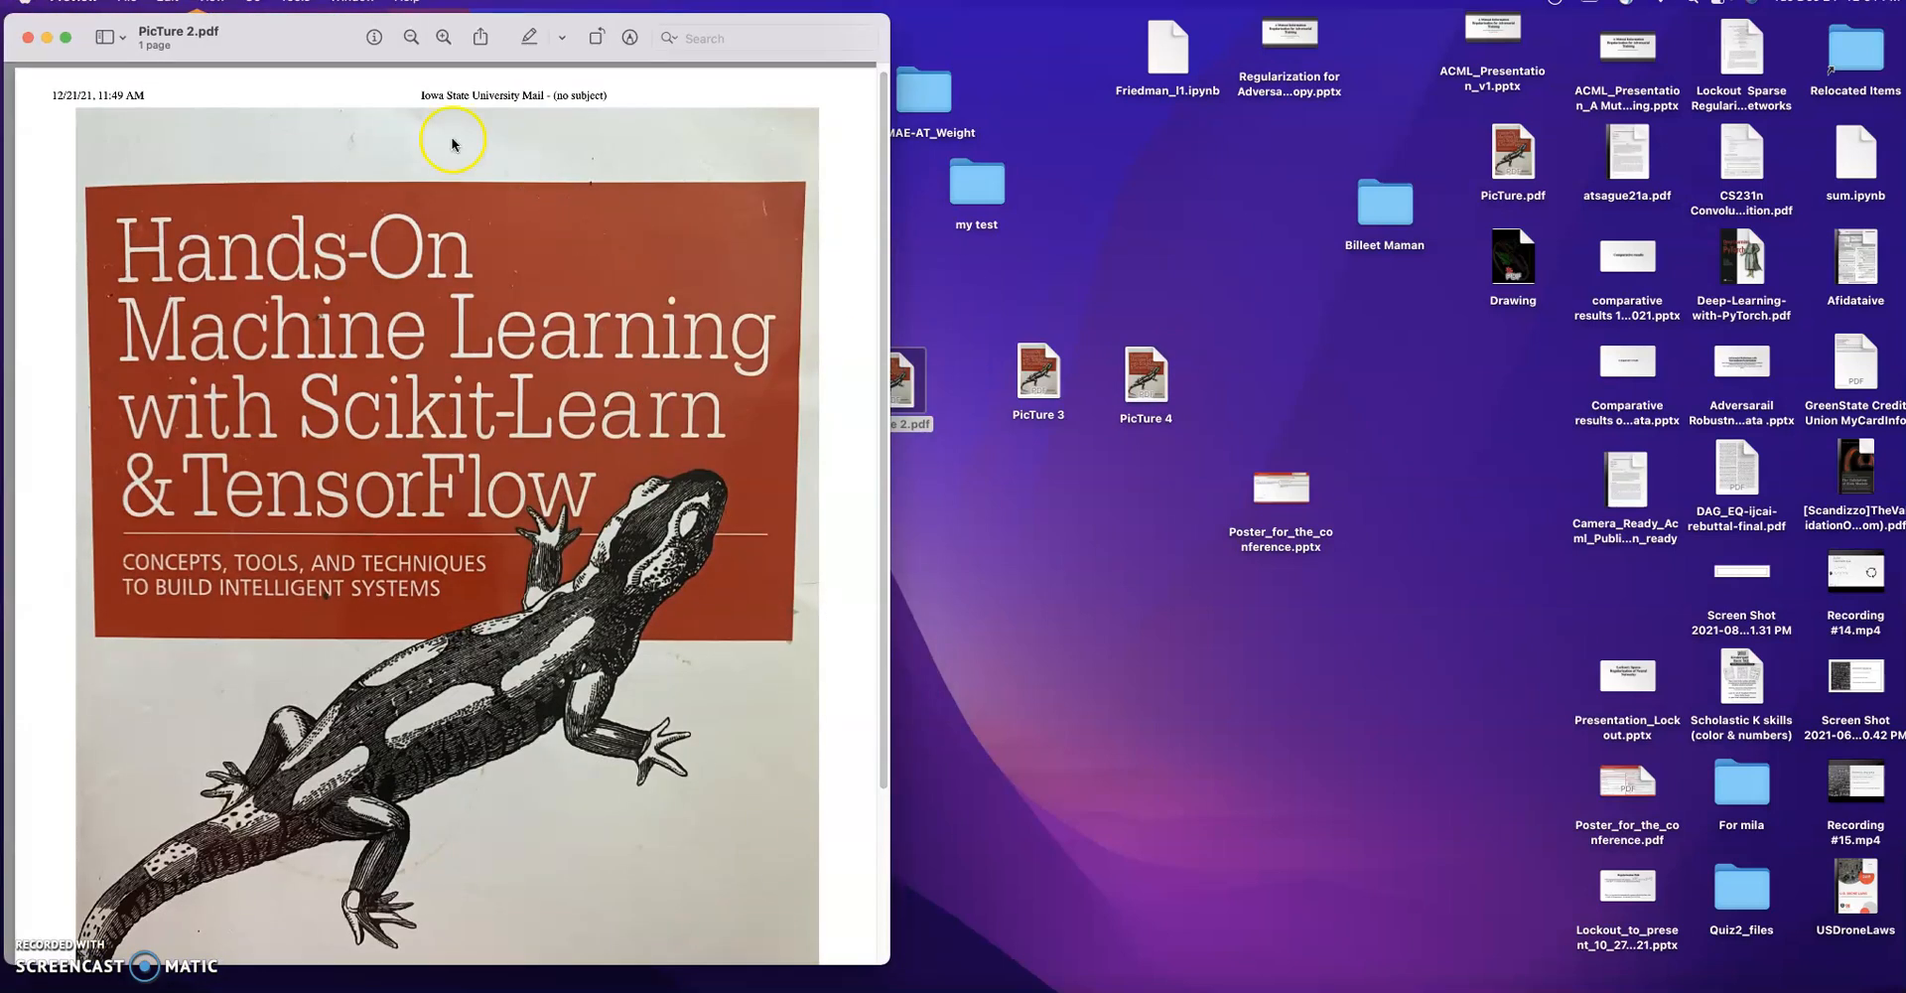
pyautogui.click(127, 2)
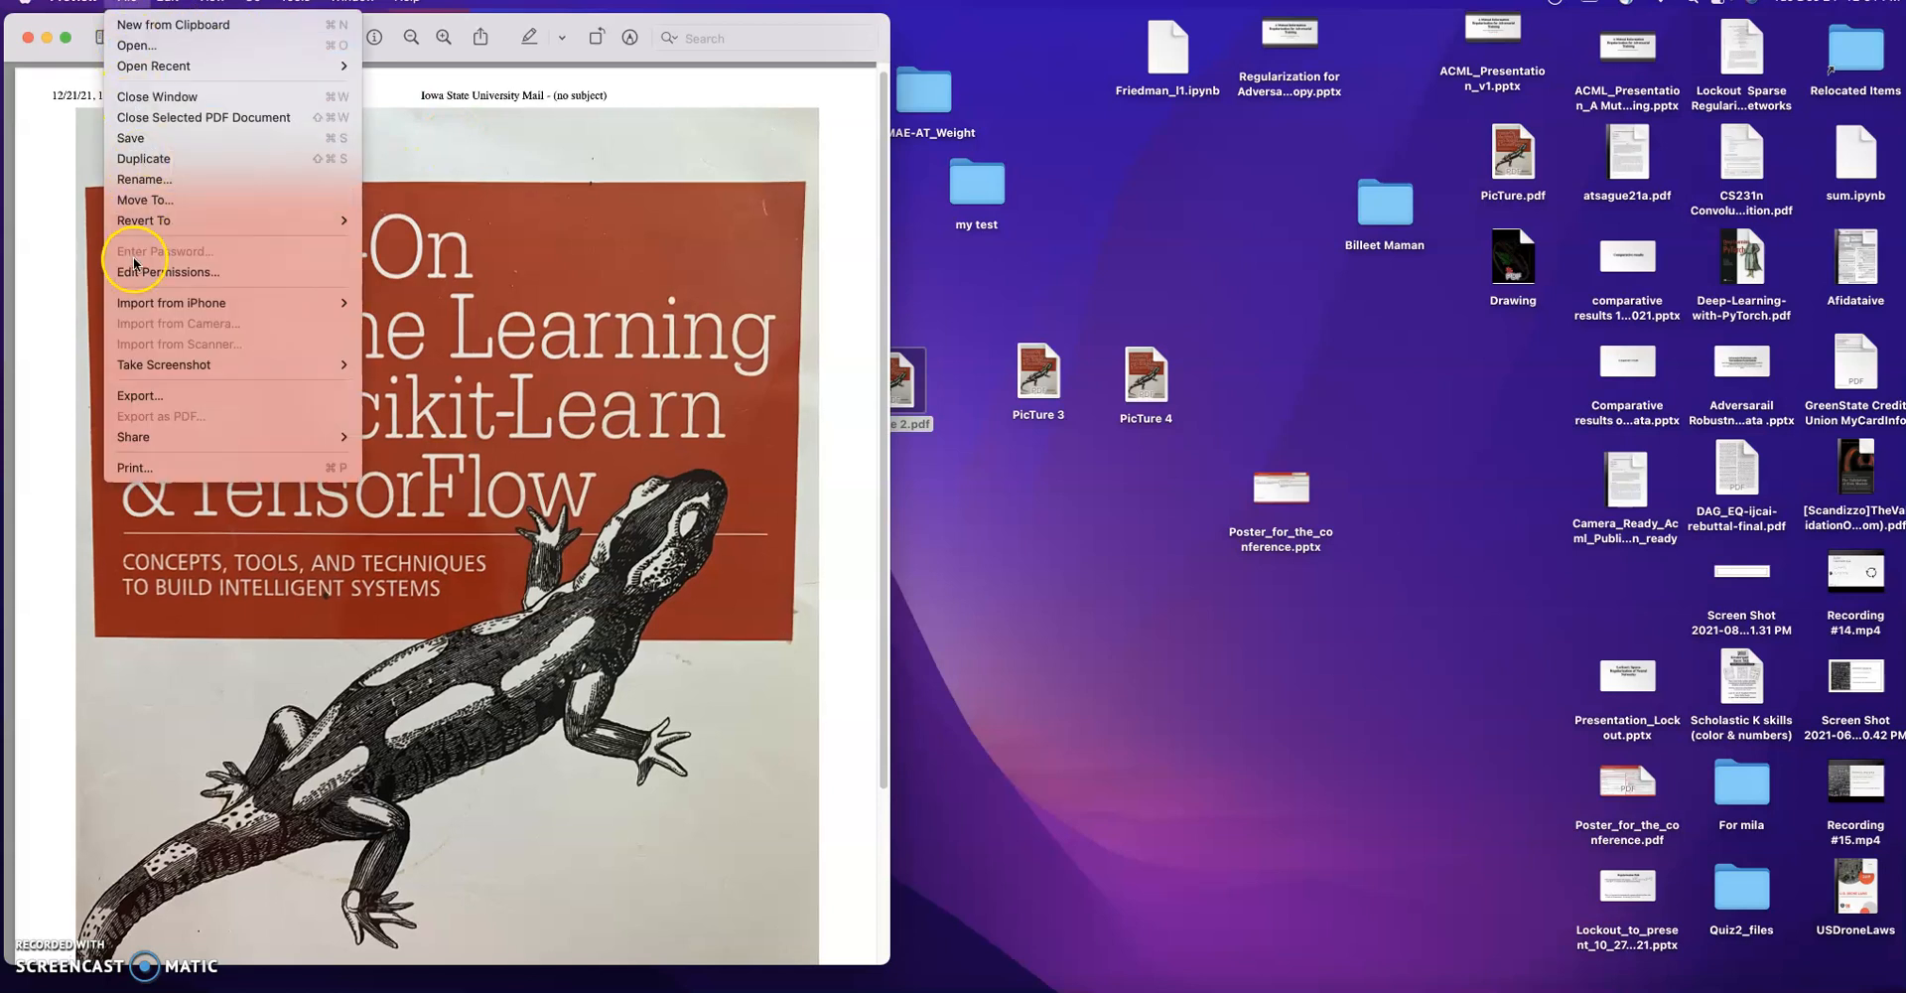
pyautogui.click(140, 395)
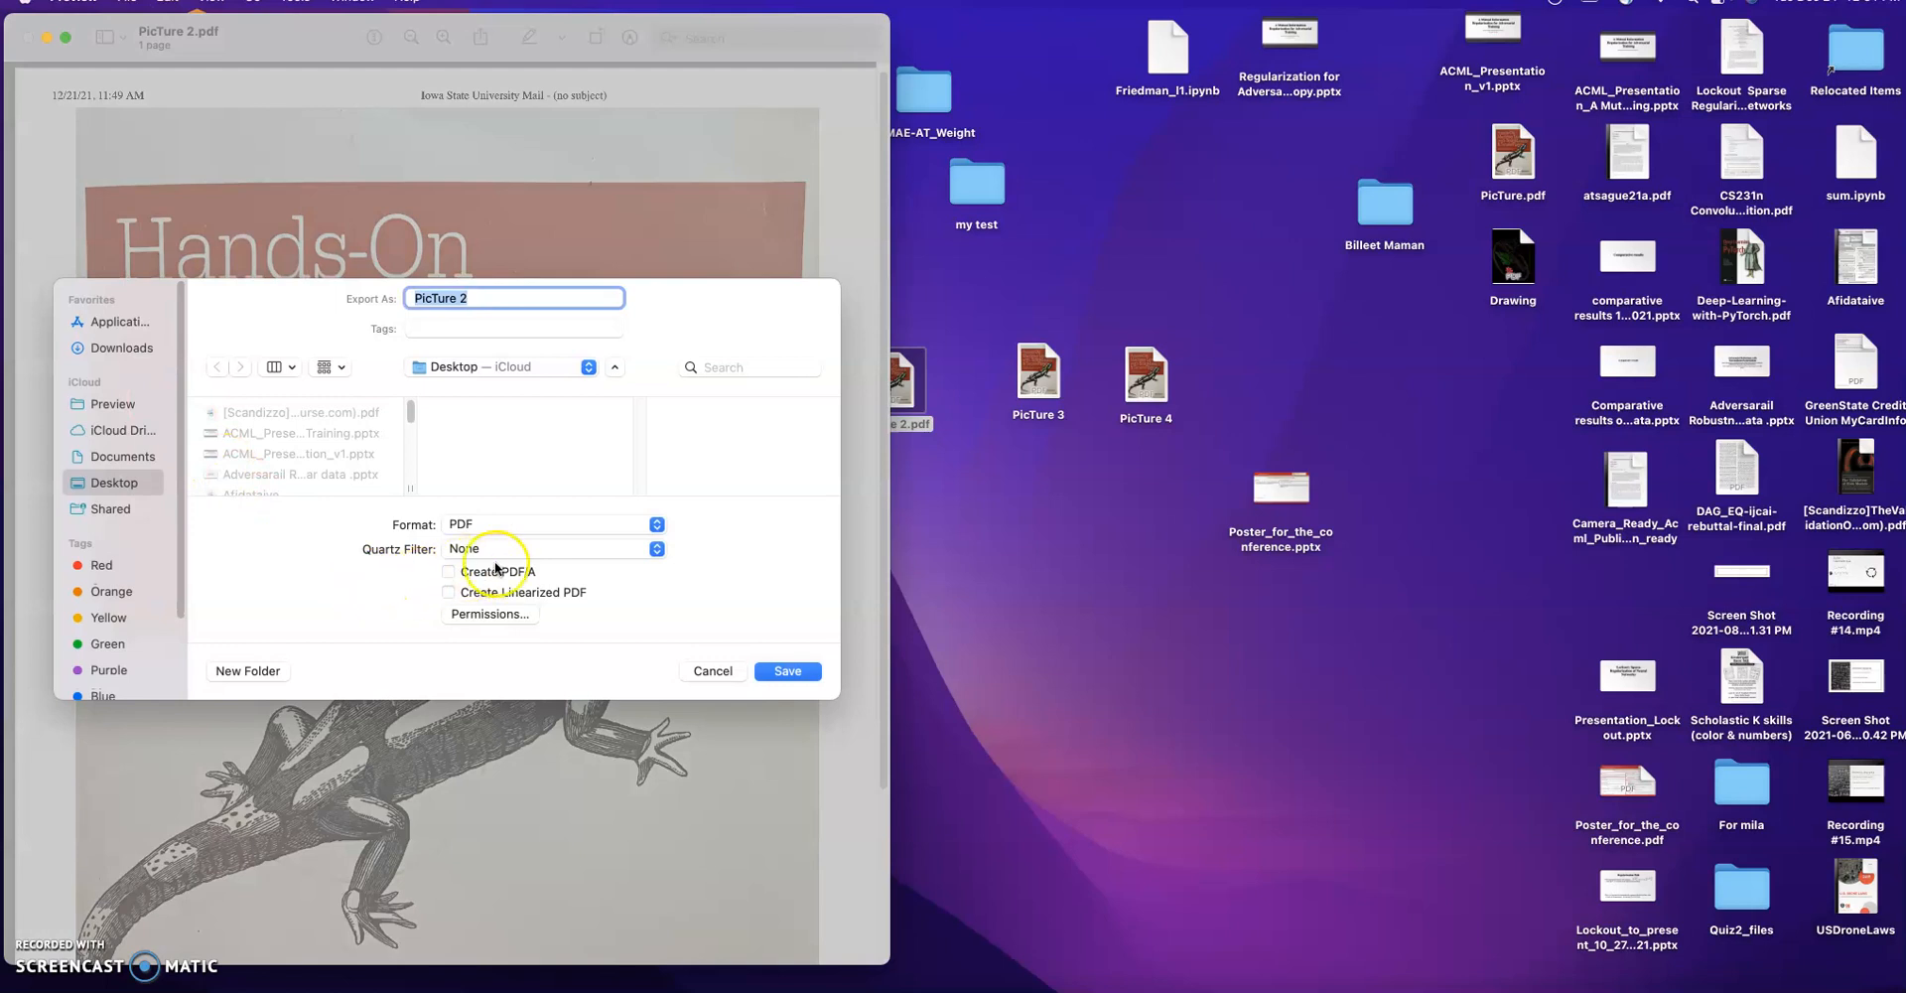
pyautogui.click(498, 300)
pyautogui.press('BackSpace')
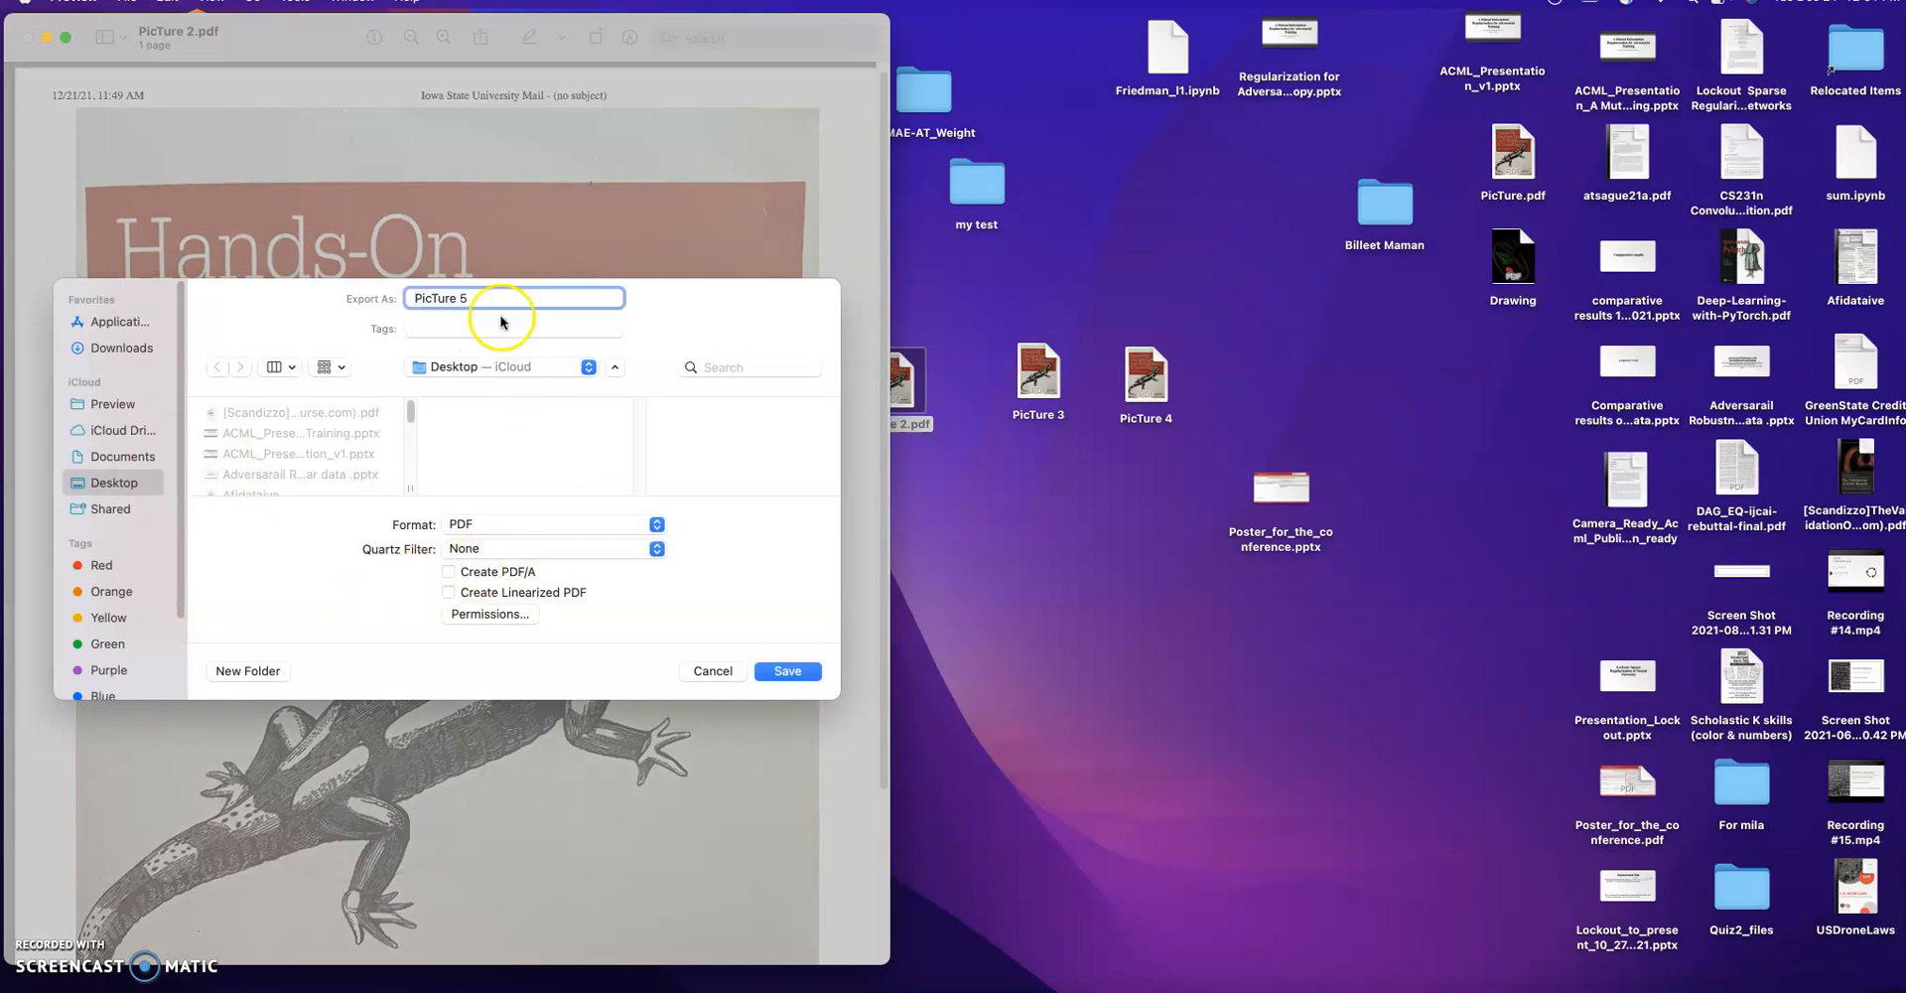
pyautogui.click(651, 550)
pyautogui.click(496, 756)
pyautogui.click(787, 675)
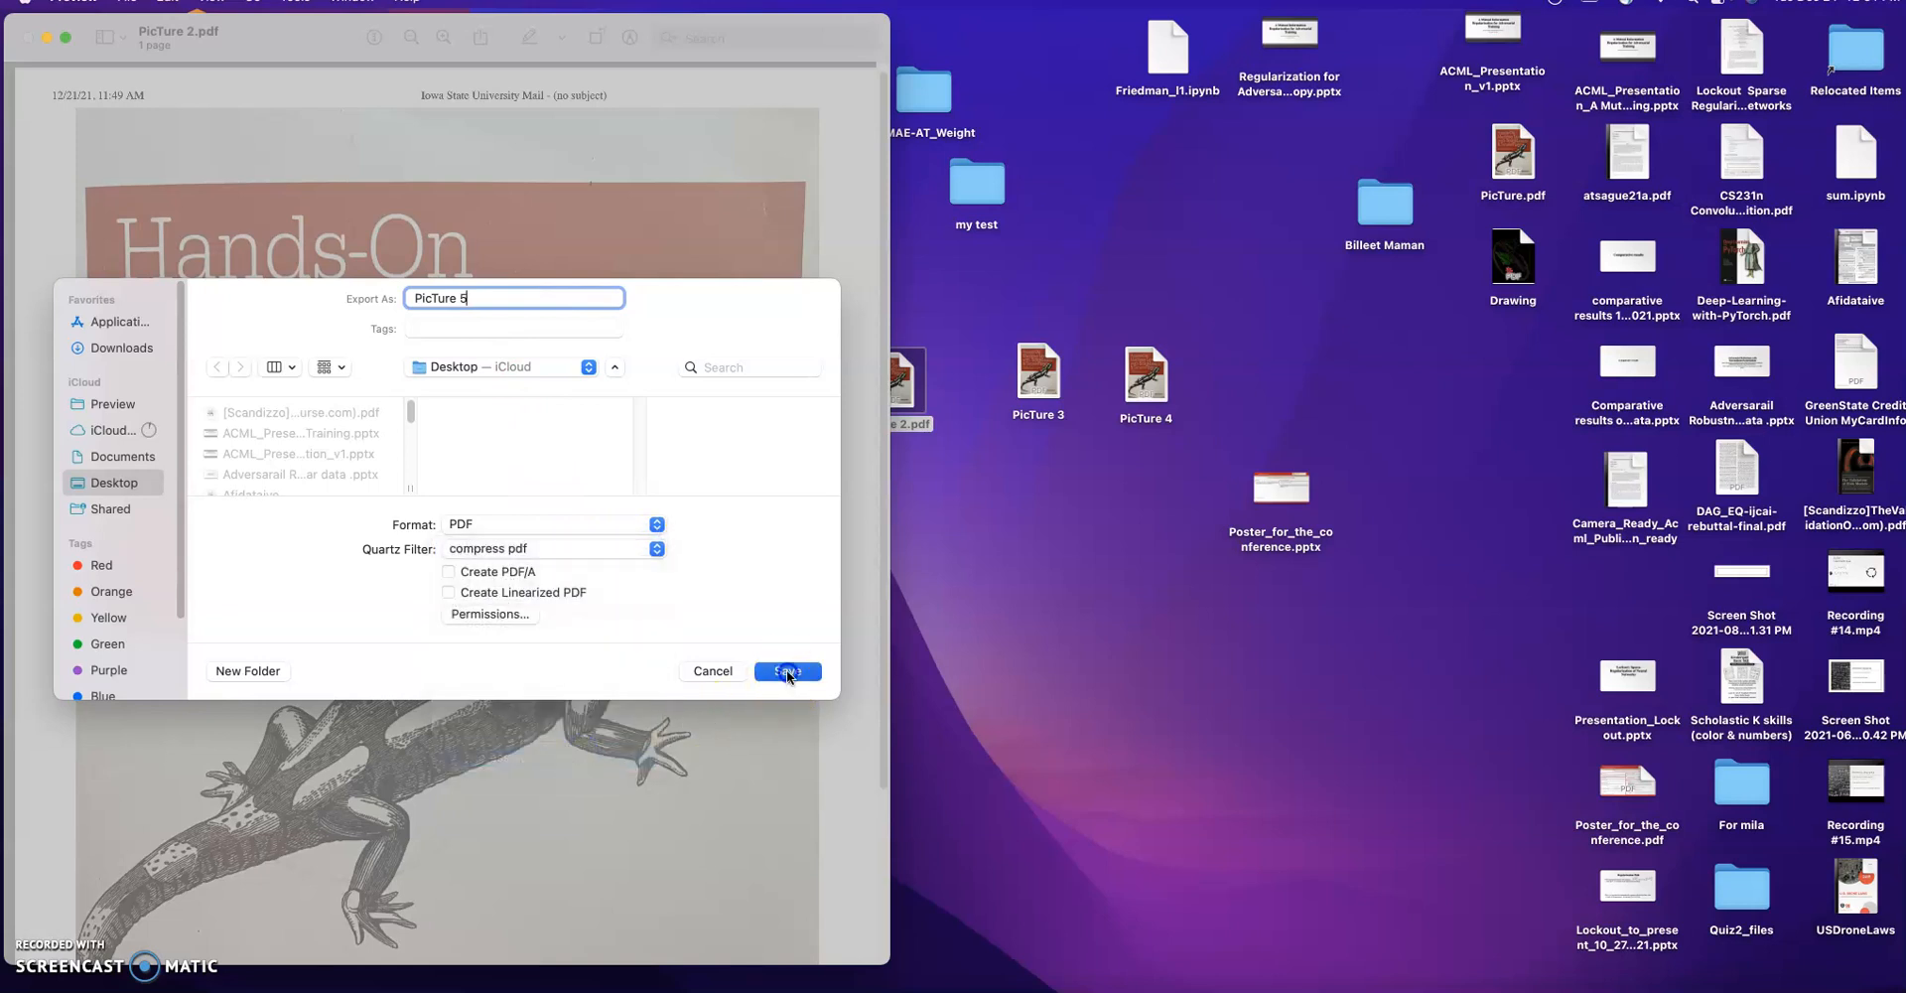
# - Close the PicTure 2.pdf document and place PicTure 5 beside PicTure 4 on the desktop
pyautogui.click(28, 38)
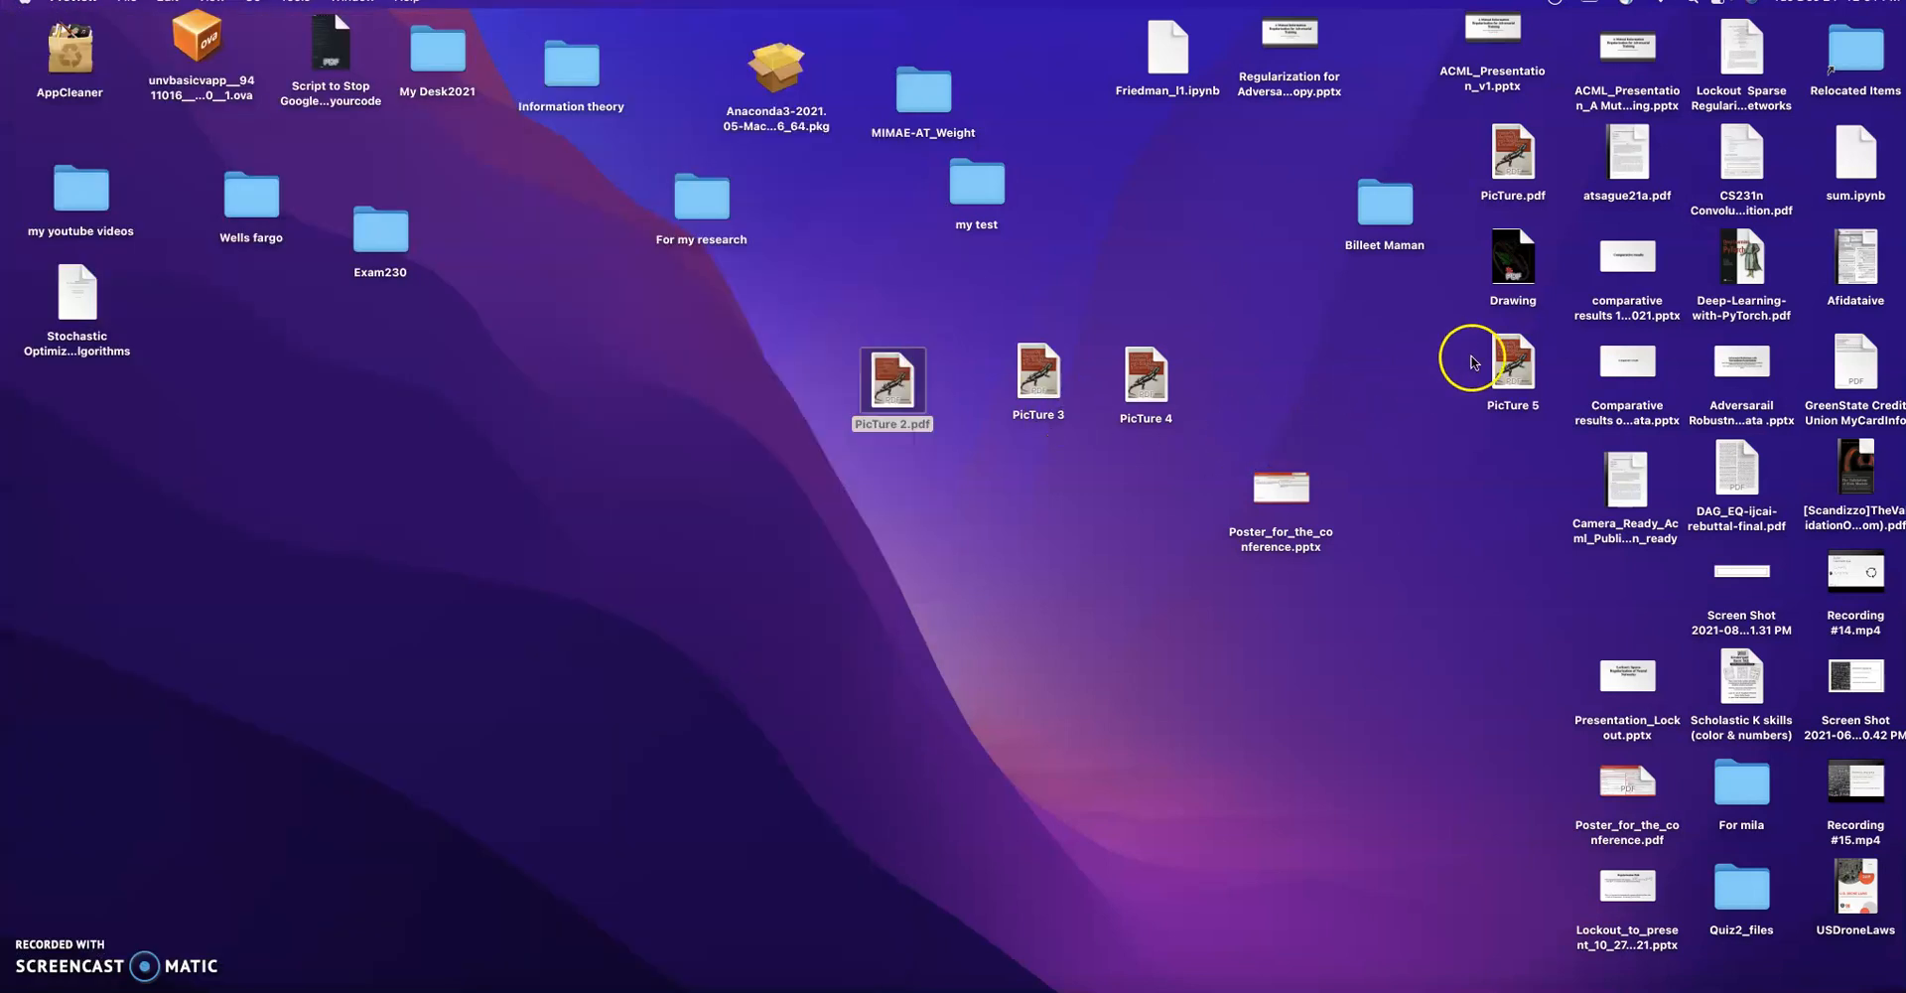
pyautogui.moveTo(1505, 356); pyautogui.dragTo(1258, 364)
# - Check PicTure 5's size in its file information, and close the information window
pyautogui.rightClick(1257, 364)
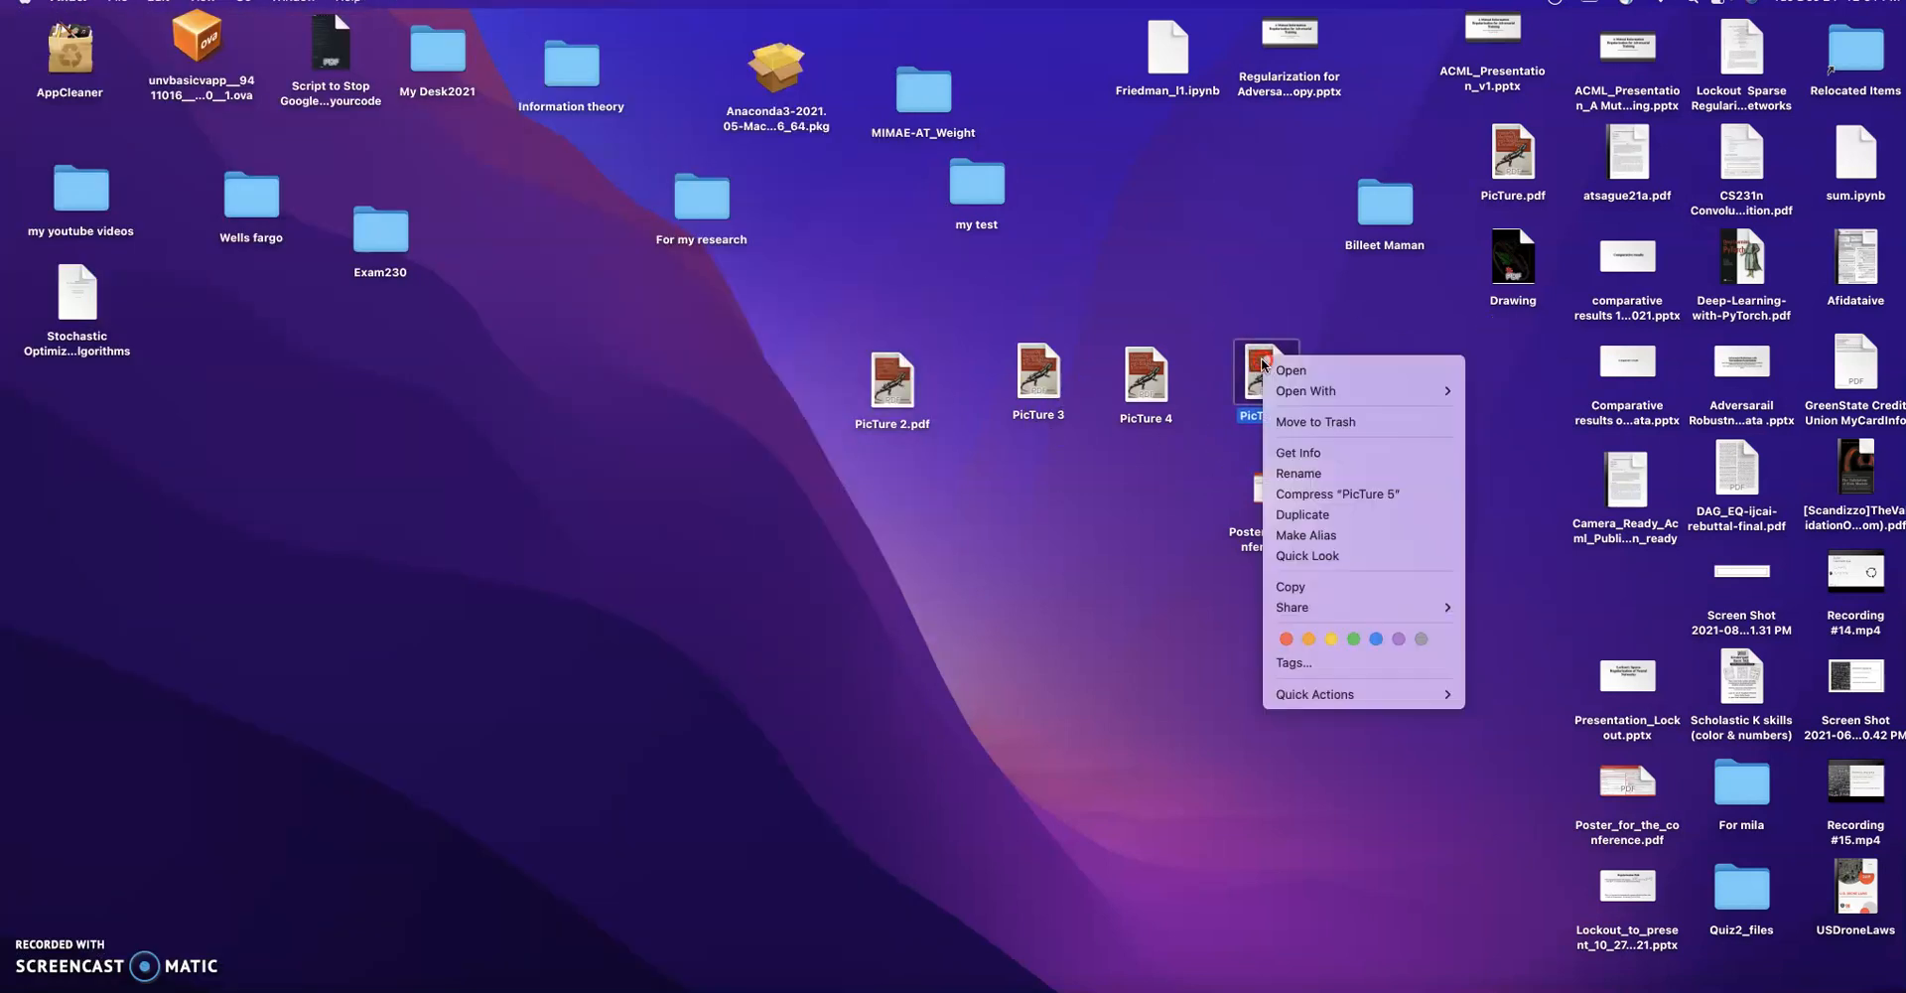
pyautogui.click(1309, 452)
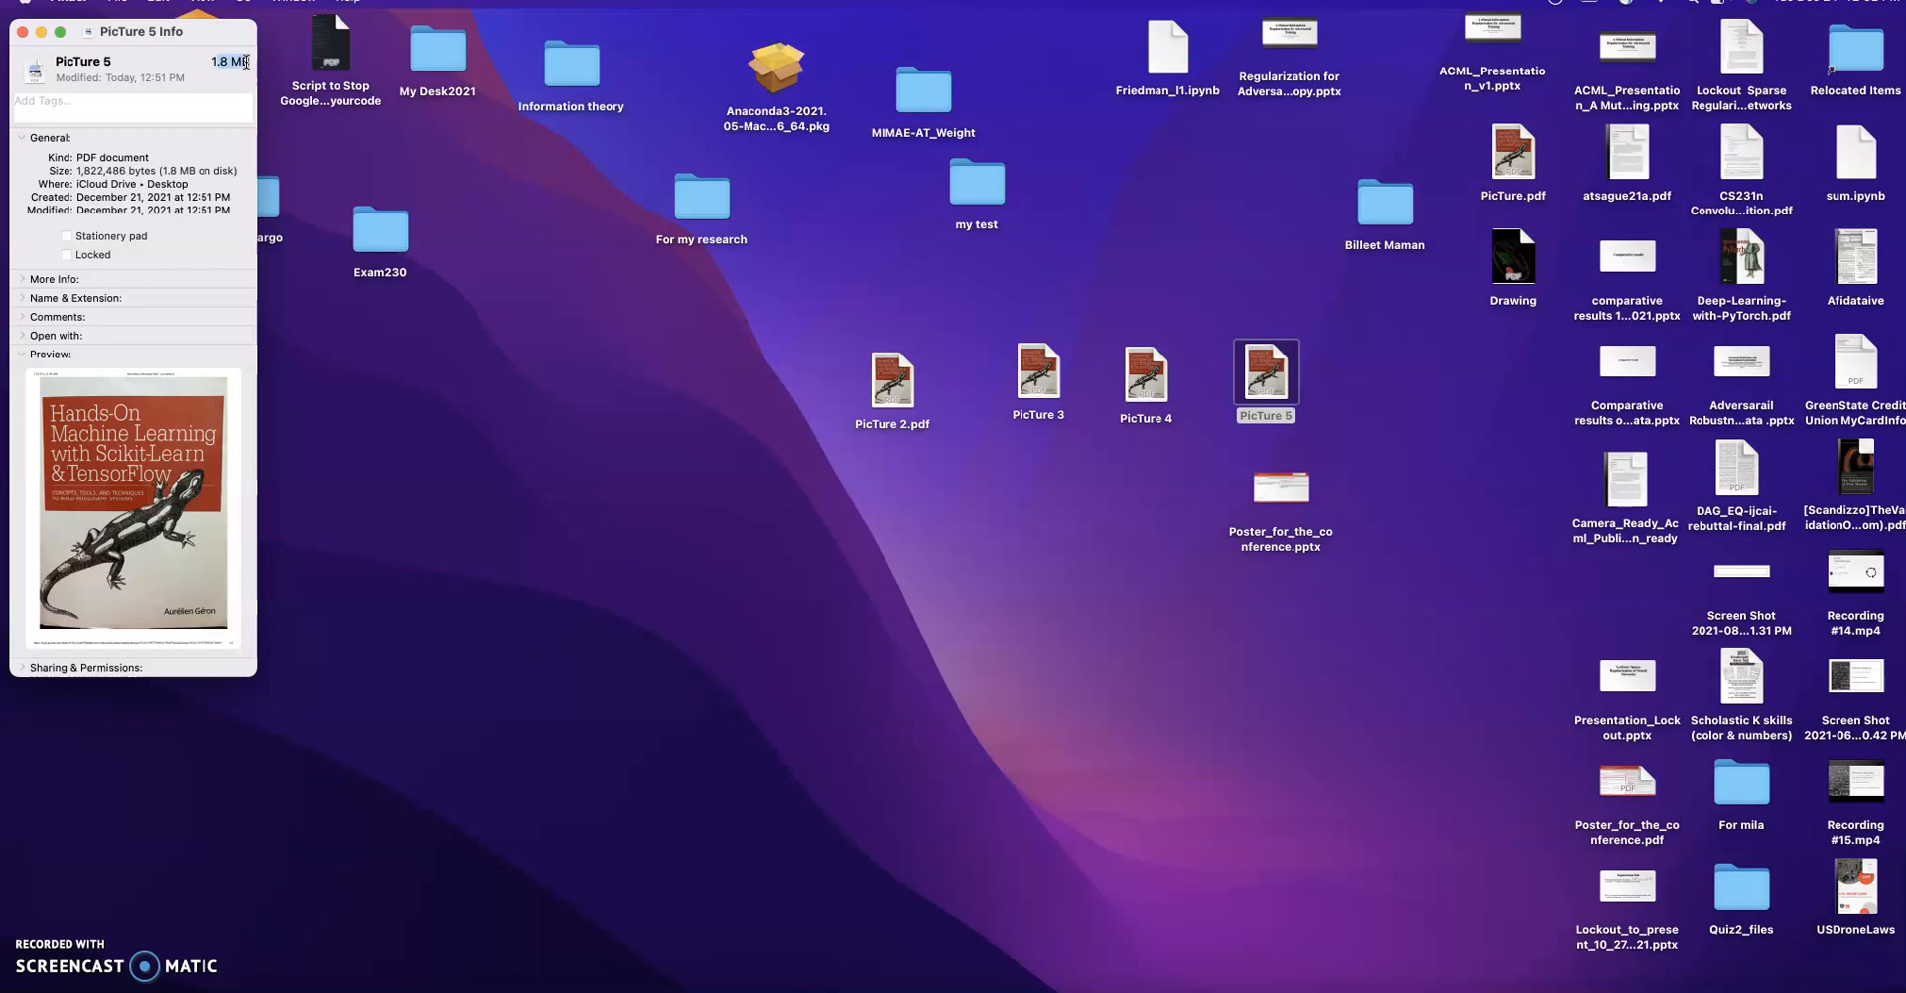
pyautogui.click(22, 31)
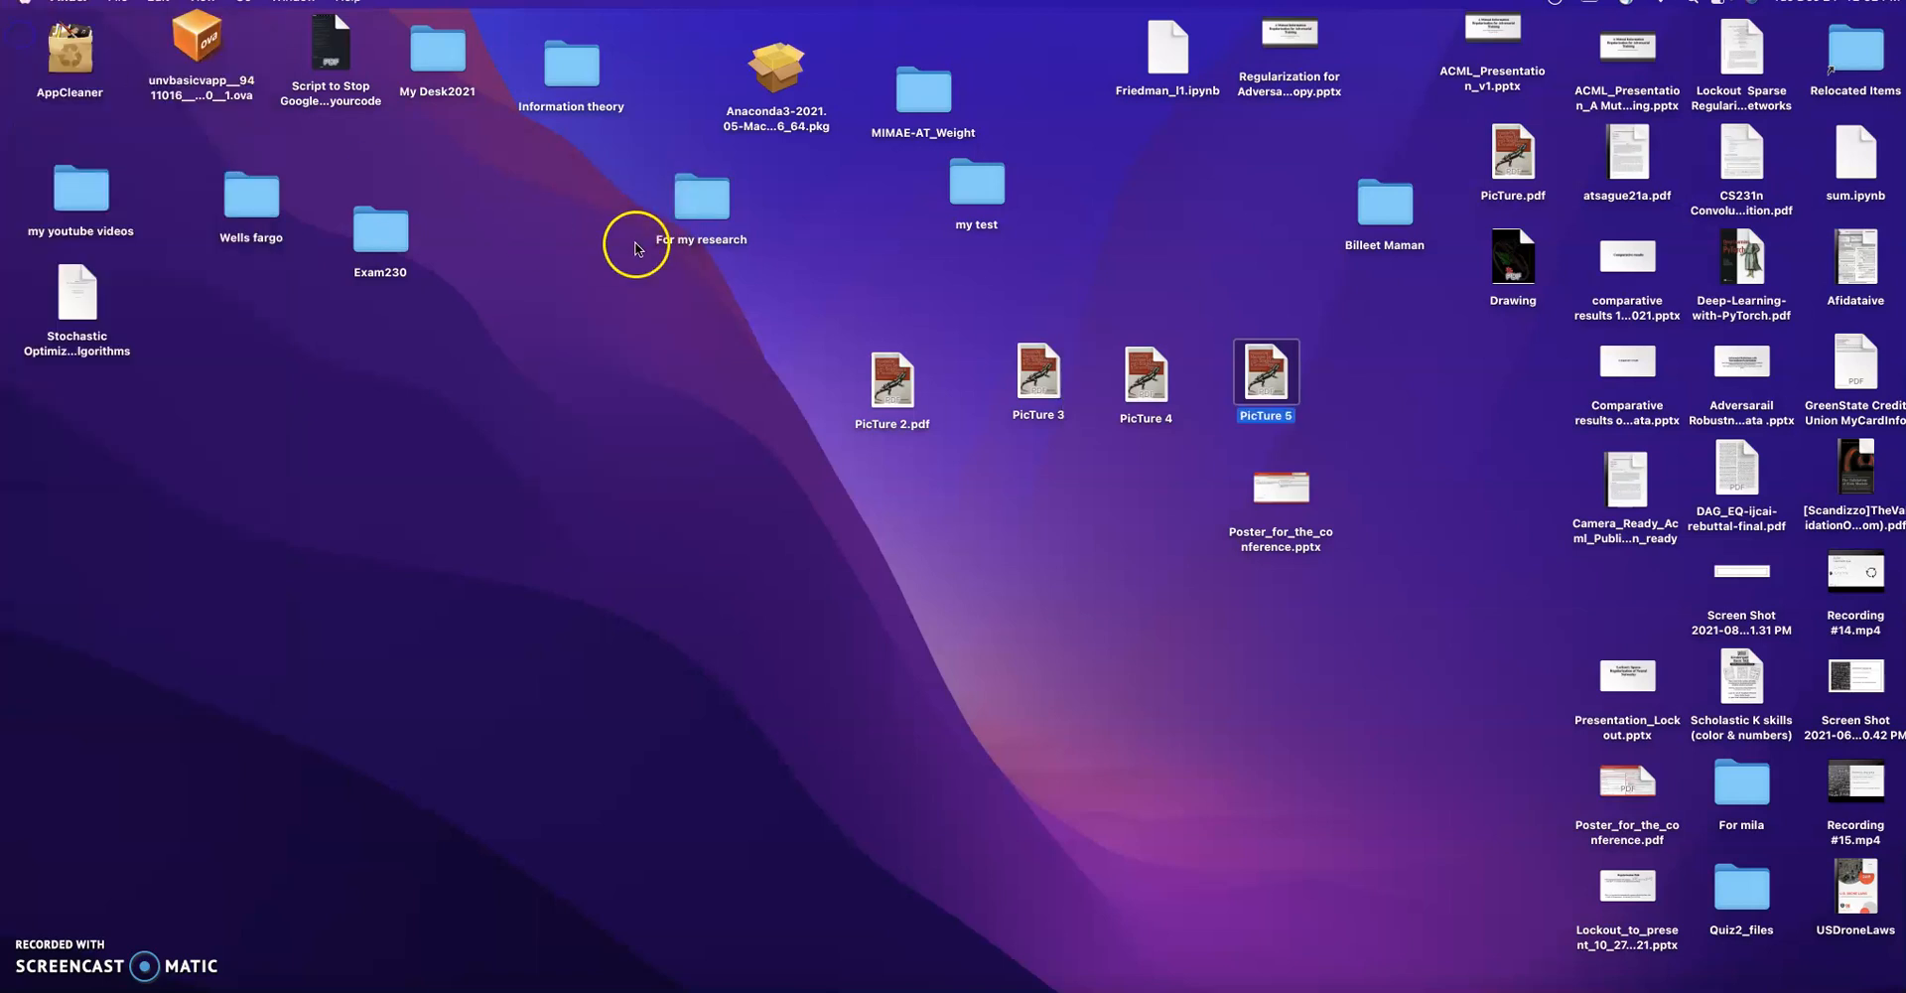
# - Compress PicTure 2.pdf into a ZIP archive and place the archive beside the original on the desktop
pyautogui.rightClick(885, 375)
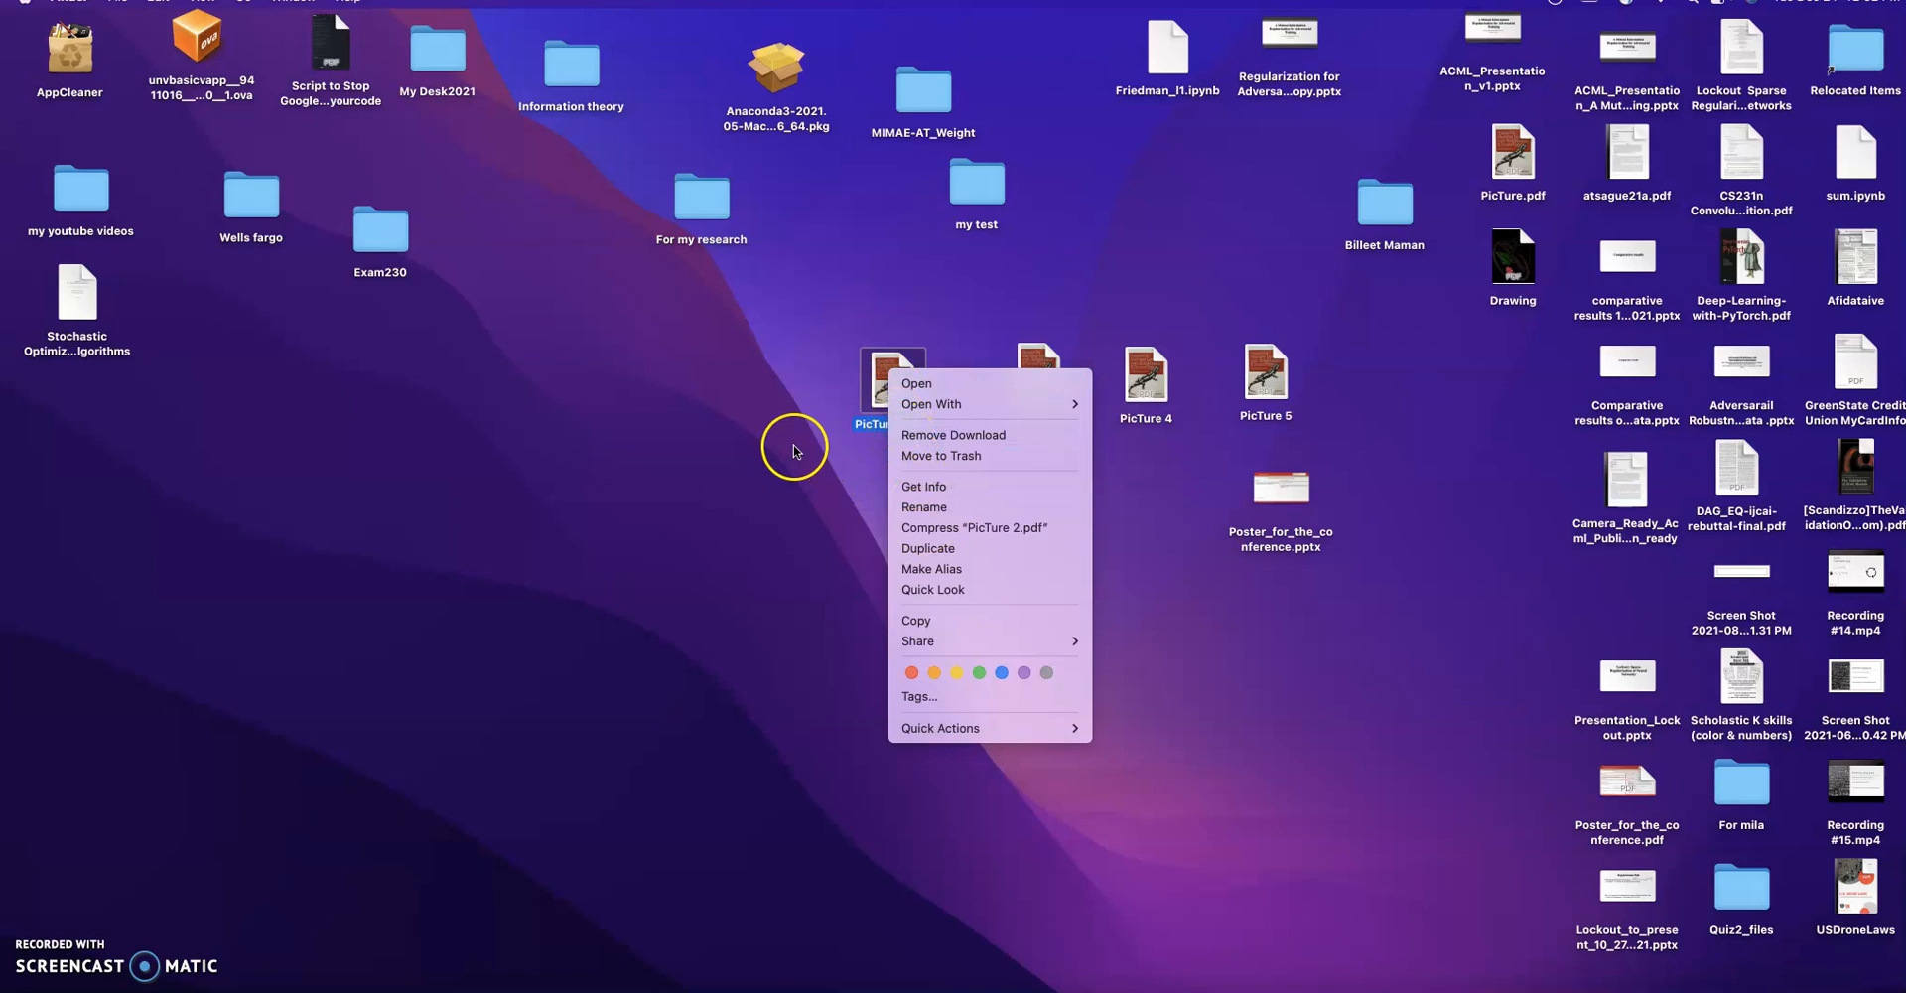
pyautogui.click(962, 522)
pyautogui.moveTo(905, 425); pyautogui.dragTo(674, 428)
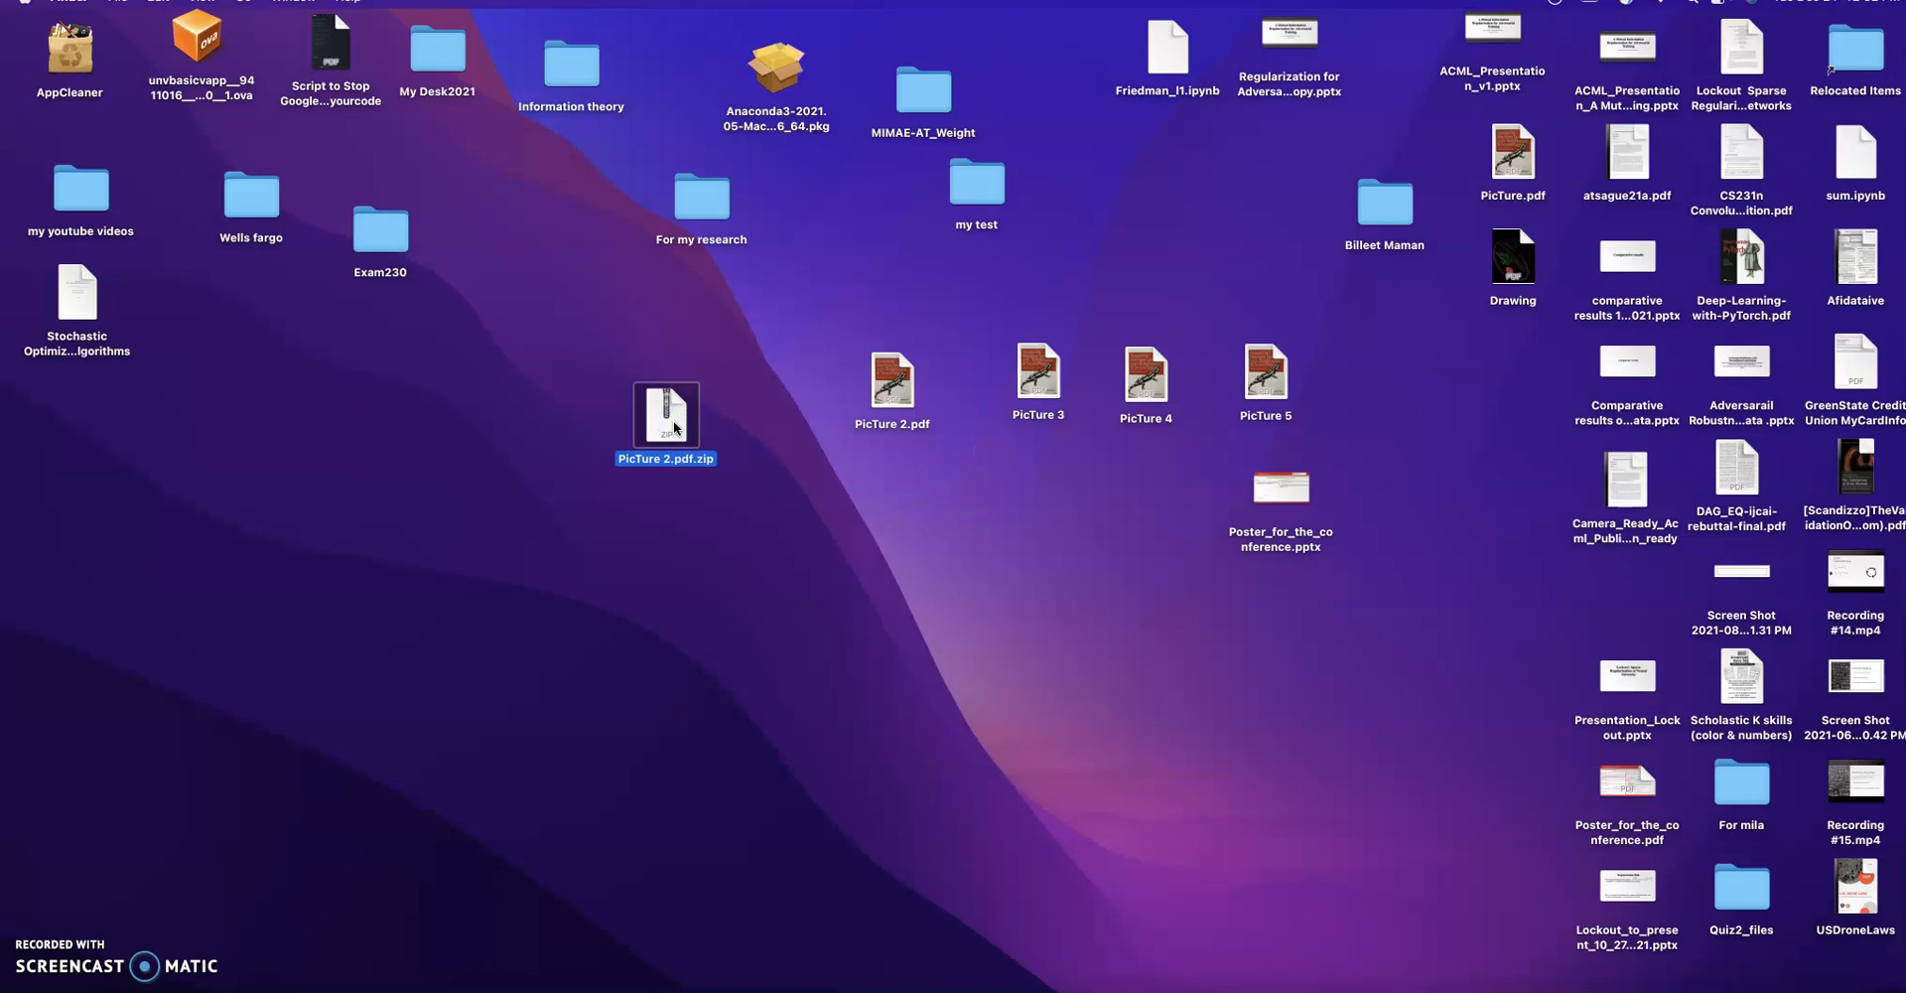
# - Check the size of PicTure 2.pdf.zip in its file information, and close the information window
pyautogui.rightClick(674, 428)
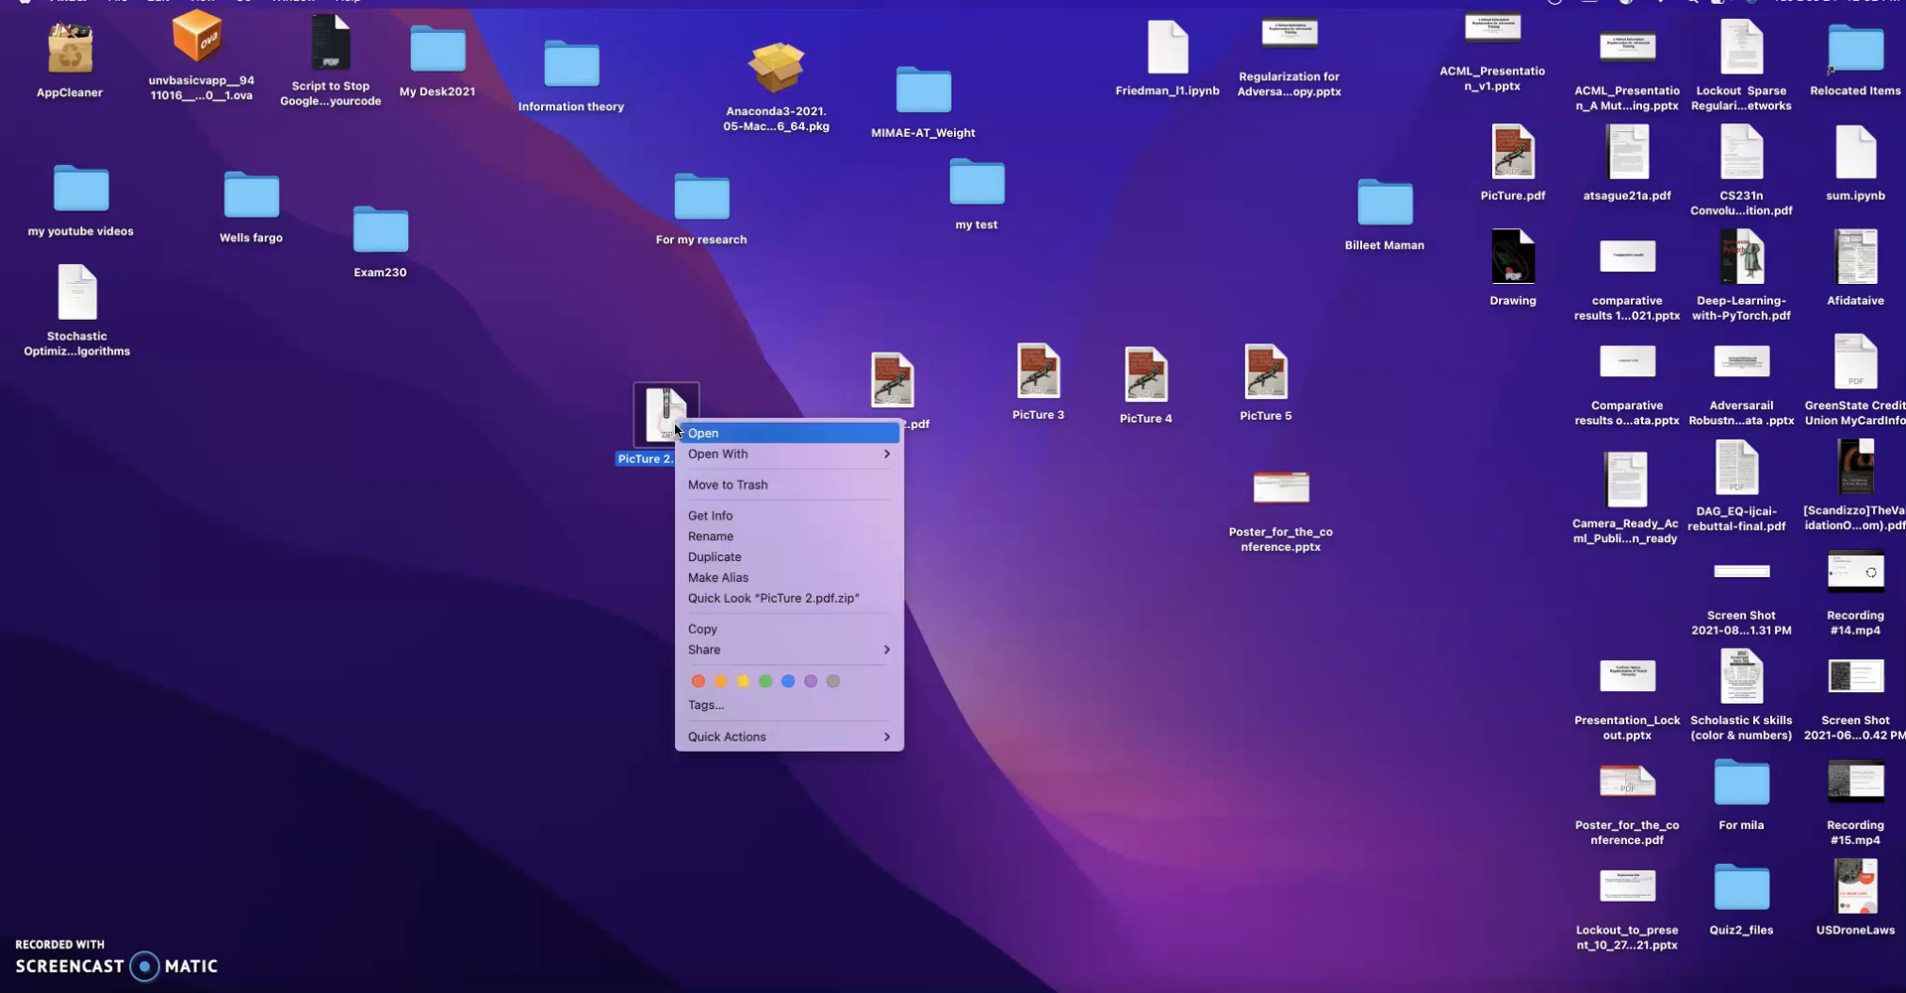
pyautogui.click(741, 516)
pyautogui.click(220, 72)
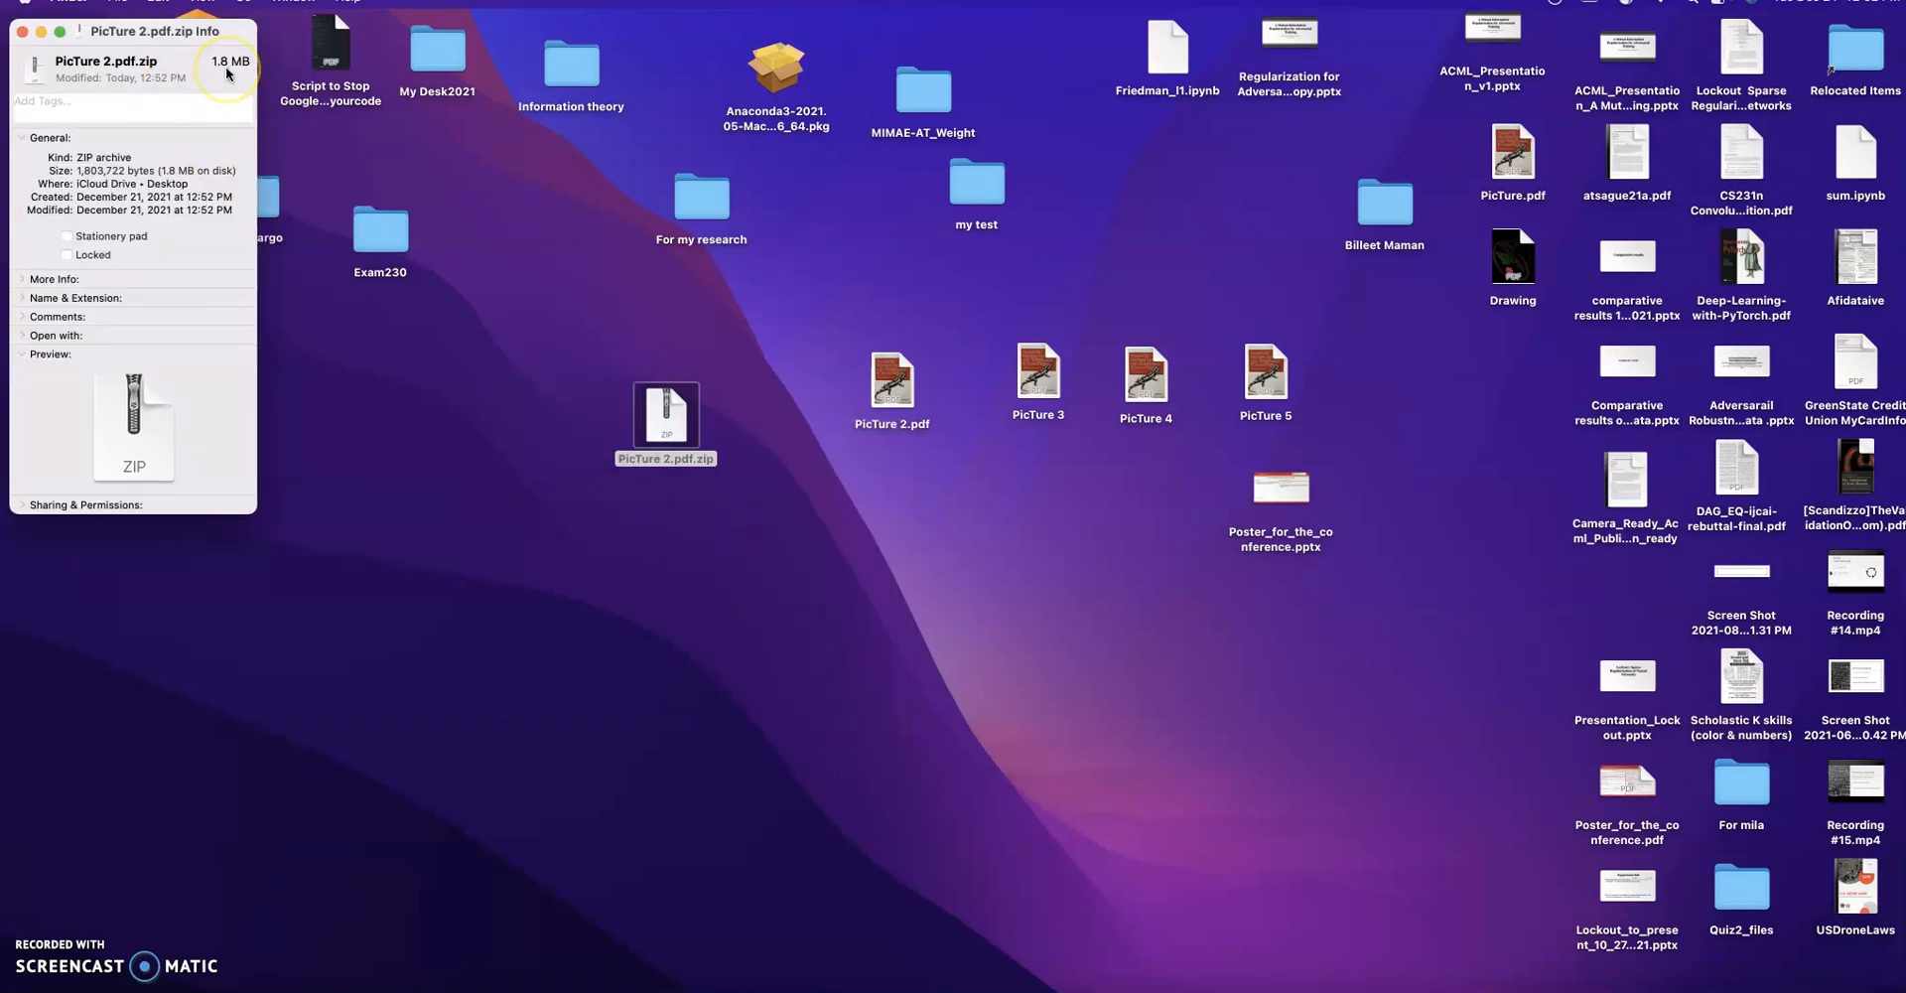
pyautogui.click(19, 31)
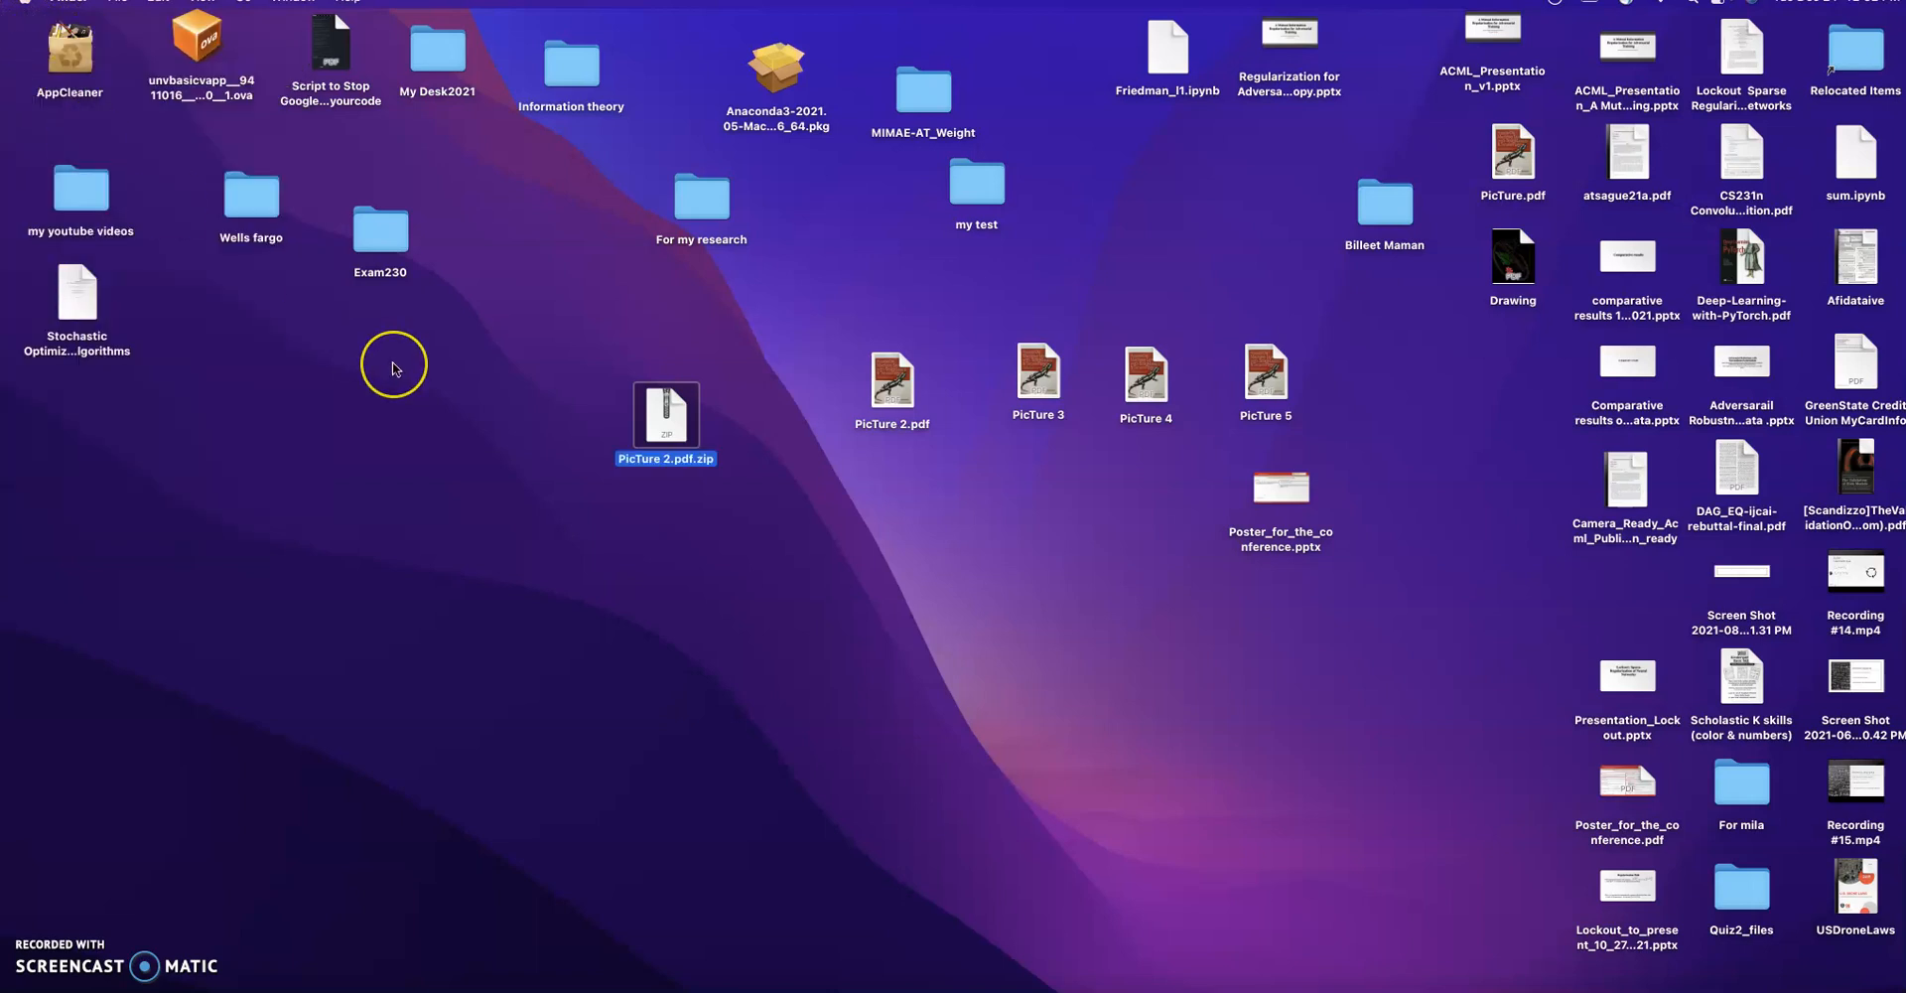